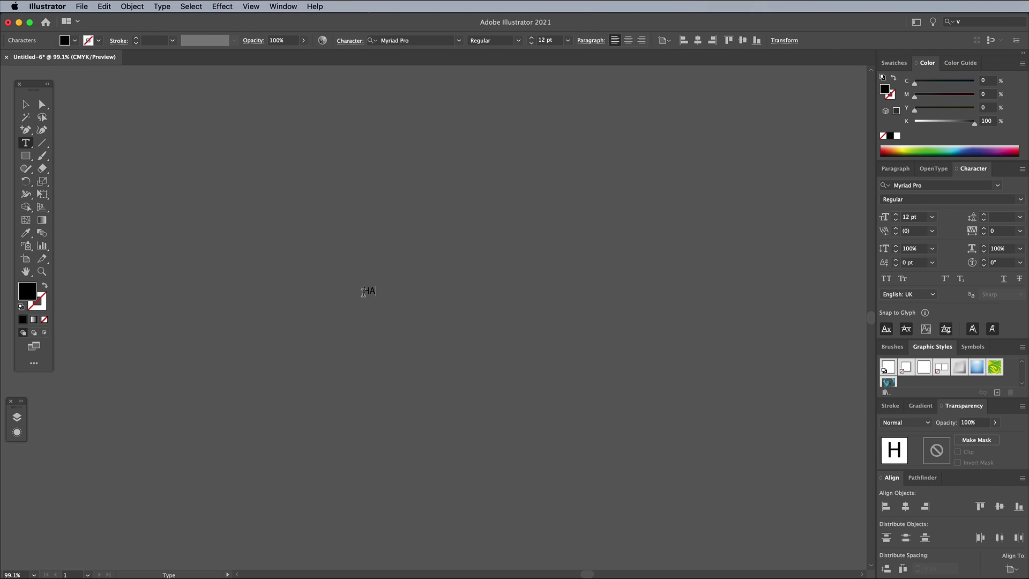
Step: Complete the text as "HARD GRAFT" and enlarge it to about 99 pt
type("RD GRAFT")
left_click(25, 104)
left_click_drag(419, 298, 617, 368)
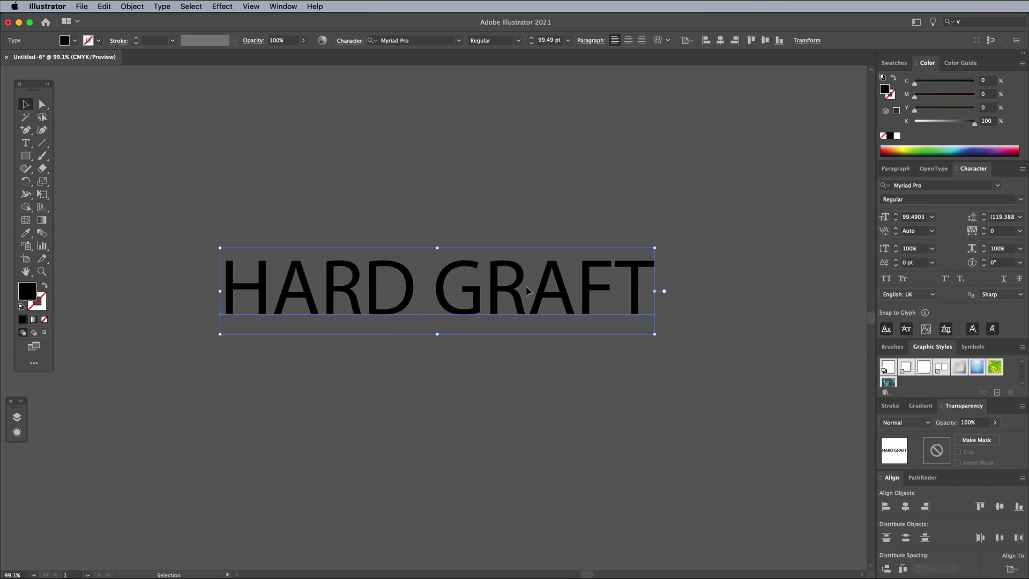
Step: Set the HARD GRAFT text in the Milkstore 02 Clean font and reposition it near the middle of the canvas
left_click(413, 40)
type("milk")
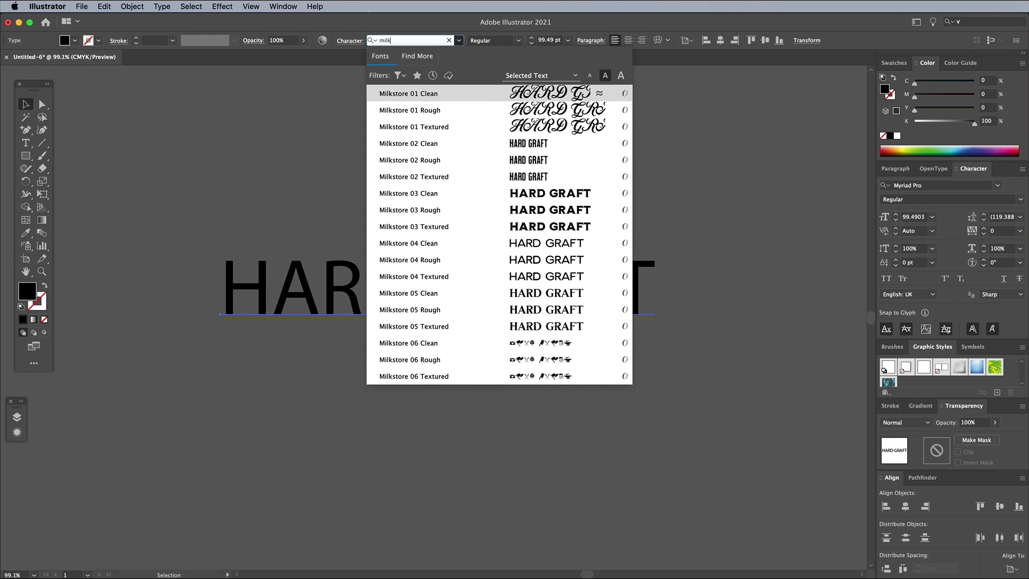
left_click(440, 143)
left_click_drag(362, 302, 456, 307)
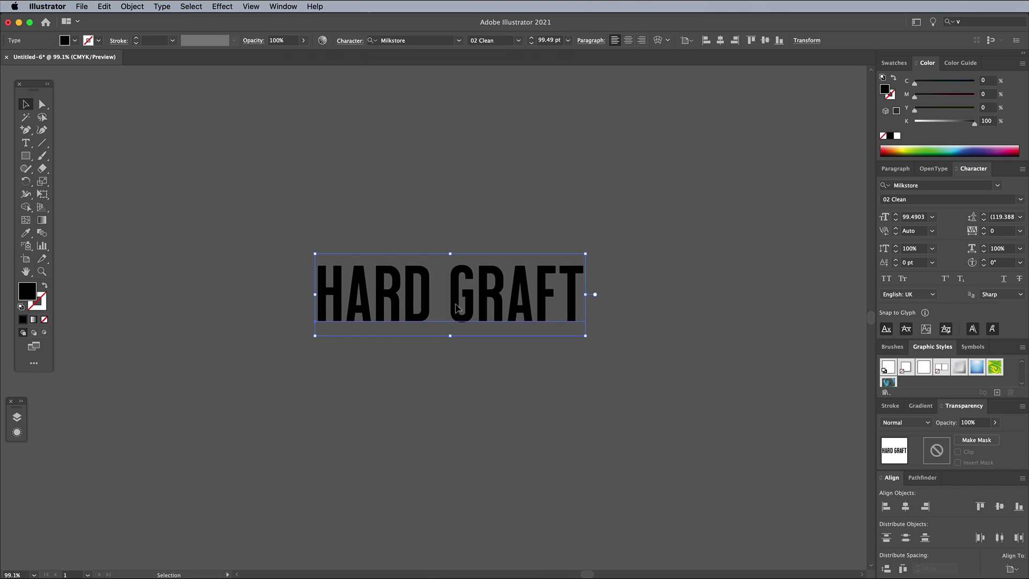
Step: Draw a black rectangle about 365 by 132 px over the text and add anchor points at the midpoints of its long edges
left_click(26, 156)
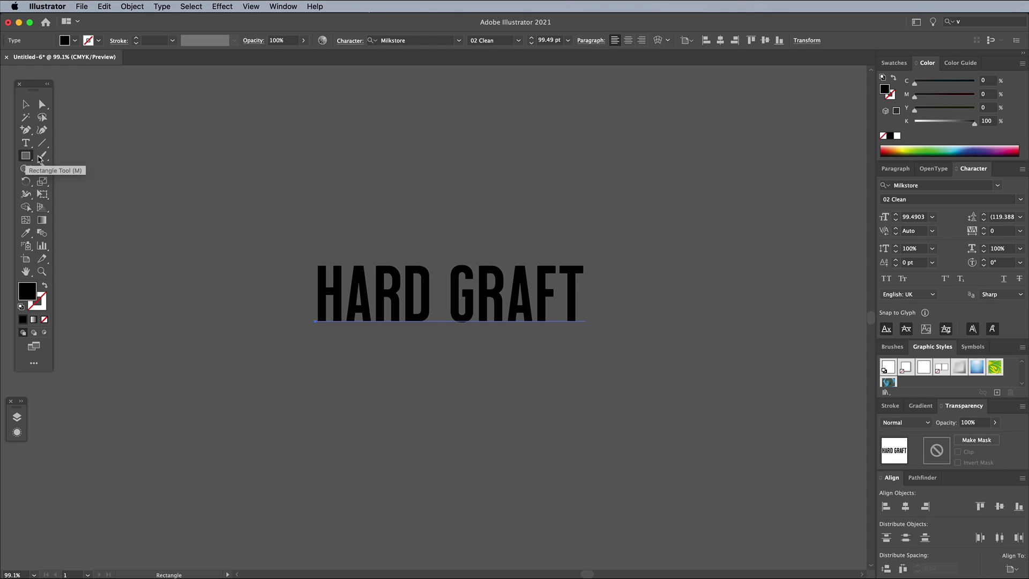
left_click_drag(306, 253, 597, 358)
left_click_drag(25, 130, 58, 133)
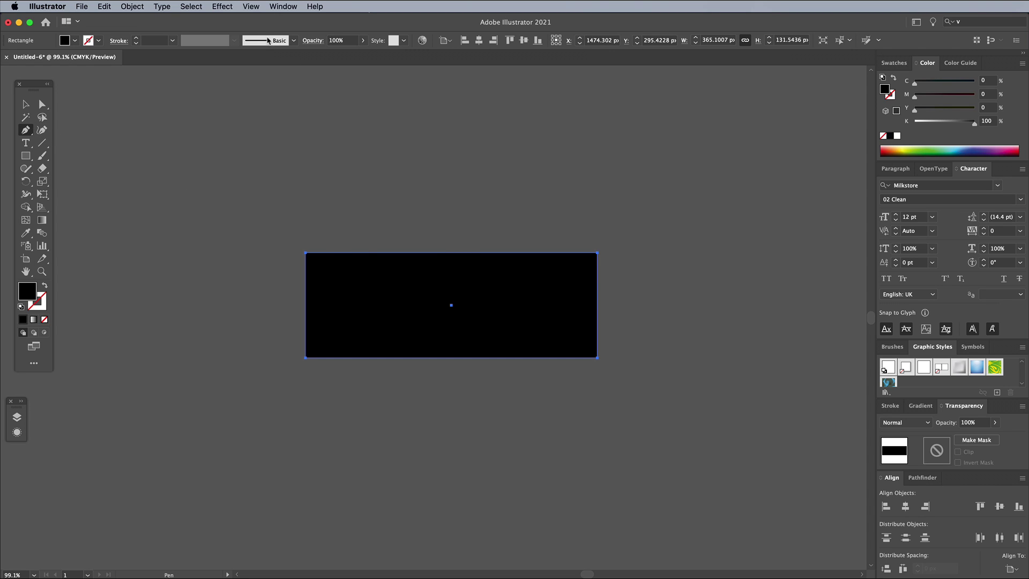
left_click(249, 7)
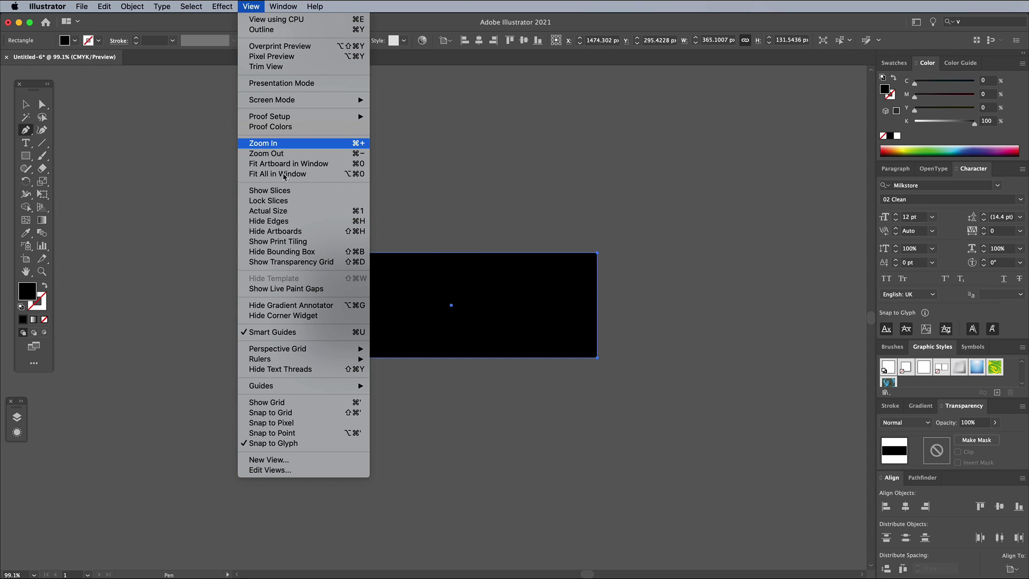
left_click(309, 332)
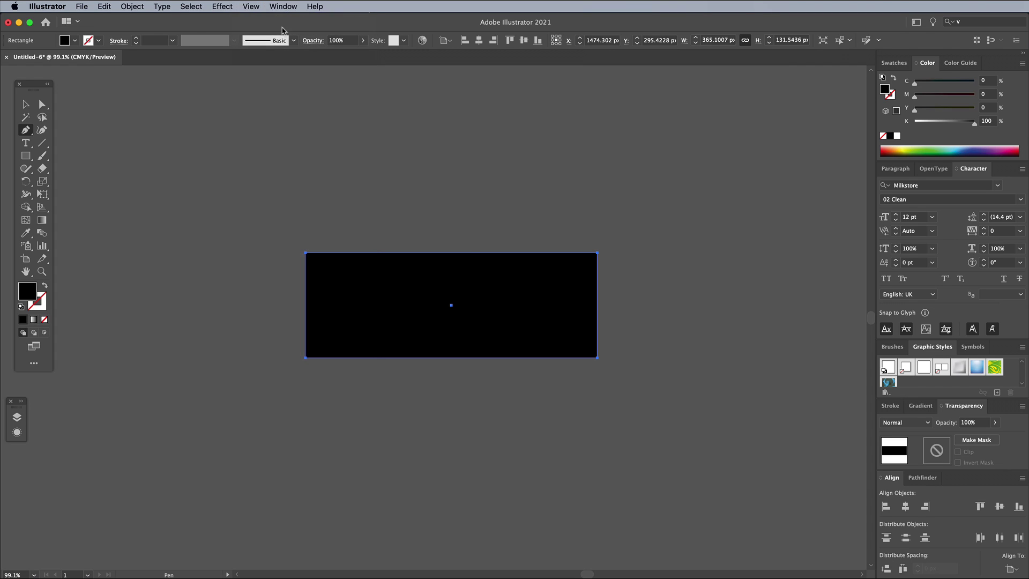
left_click(451, 253)
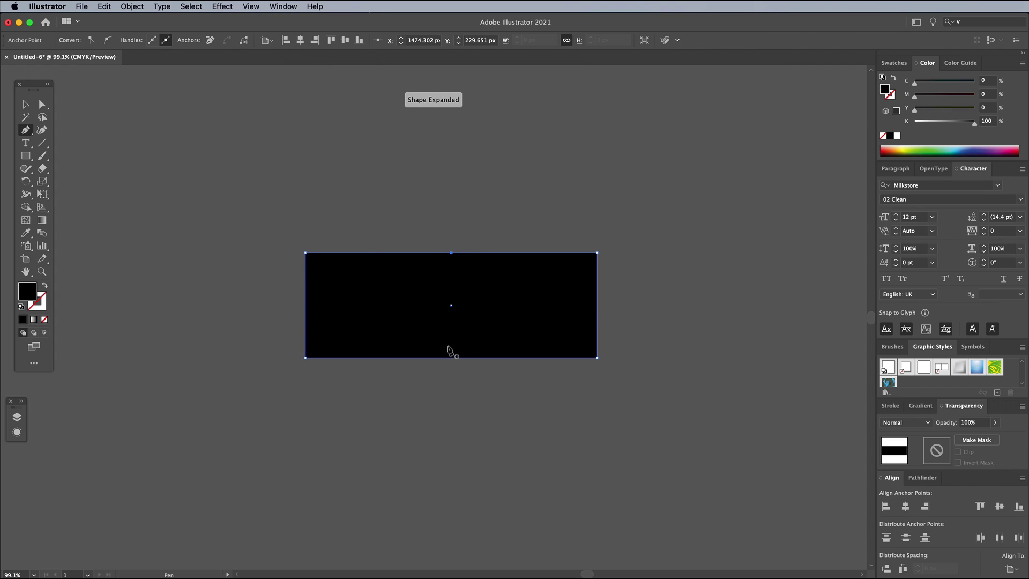
left_click(452, 357)
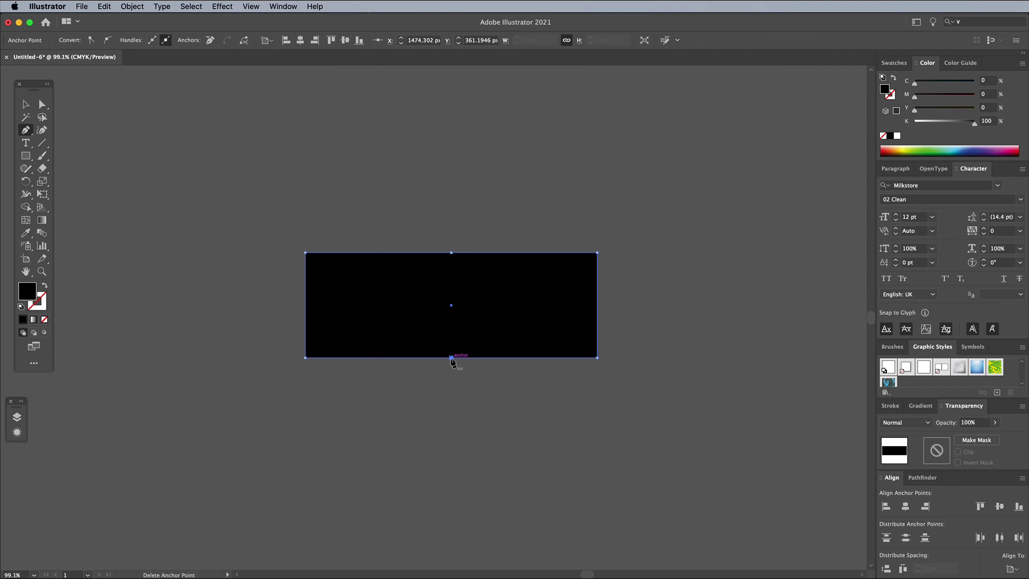
Step: Select the rectangle's two midpoint anchors and scale them toward each other to form a bow-tie shape
left_click(42, 104)
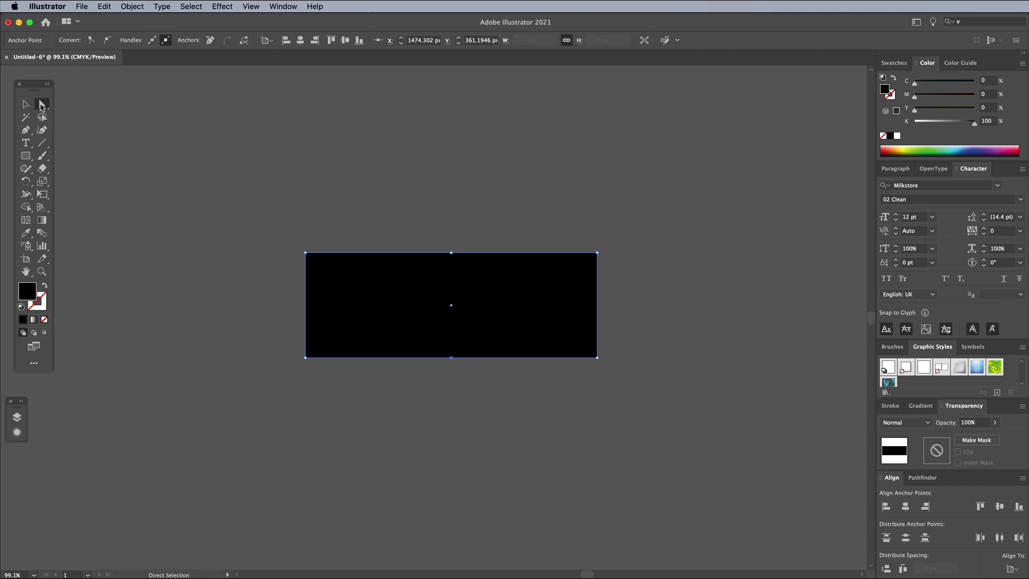
left_click(451, 253, "shift")
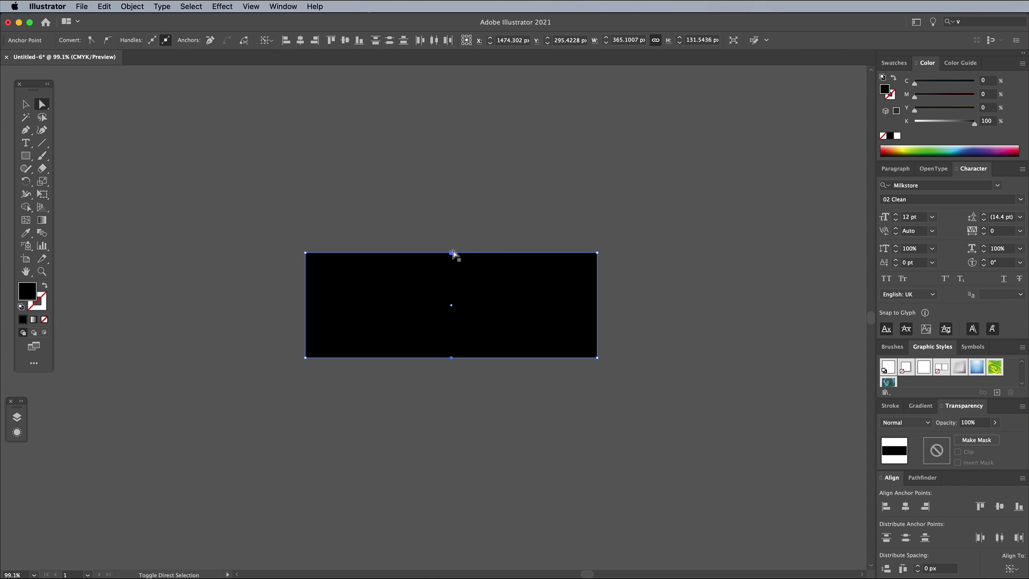
left_click(132, 7)
mouse_move(204, 19)
left_click(263, 72)
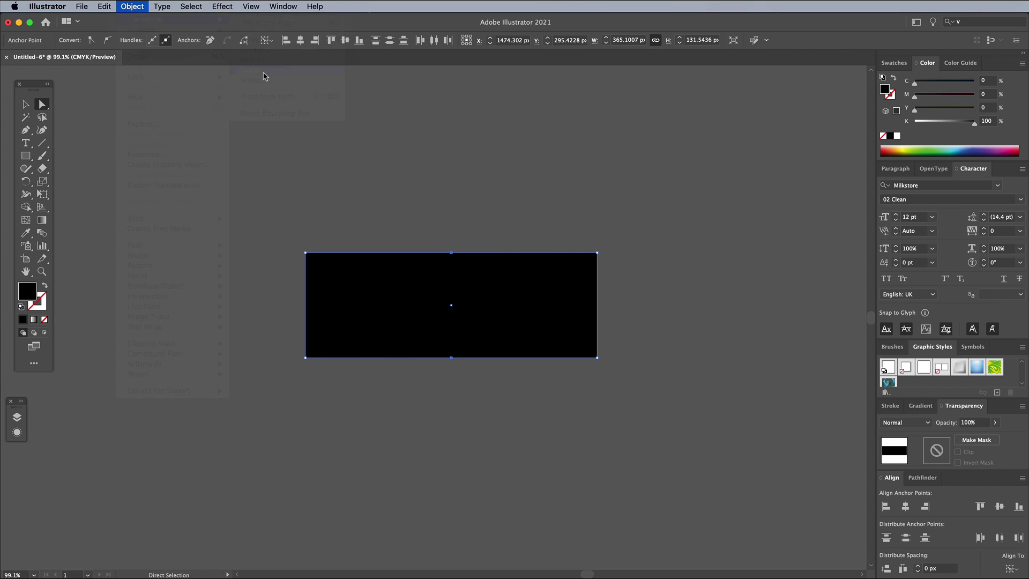
left_click(758, 361)
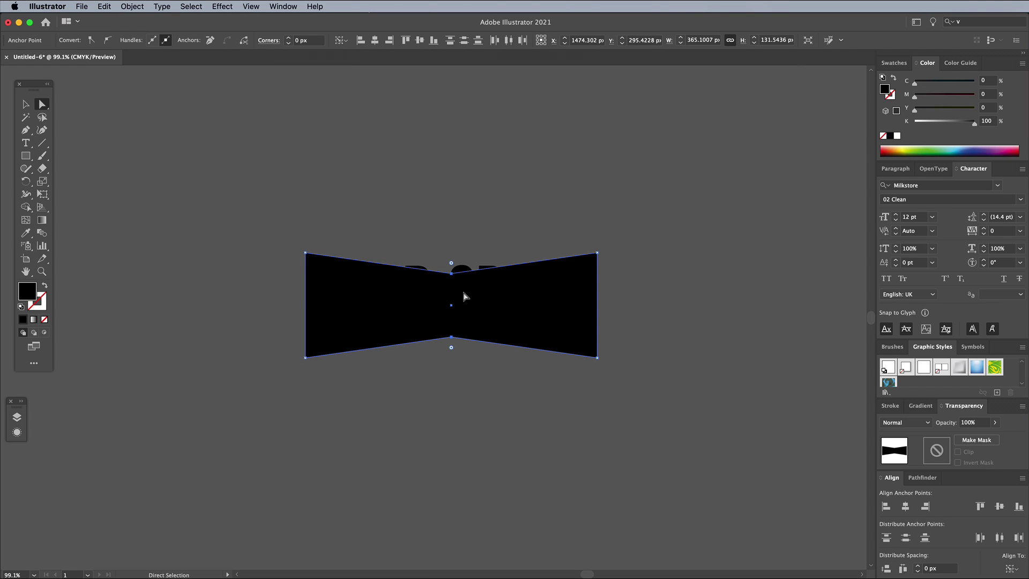
Step: Select the whole bow-tie shape and copy it
key("v")
left_click(268, 232)
left_click(322, 277)
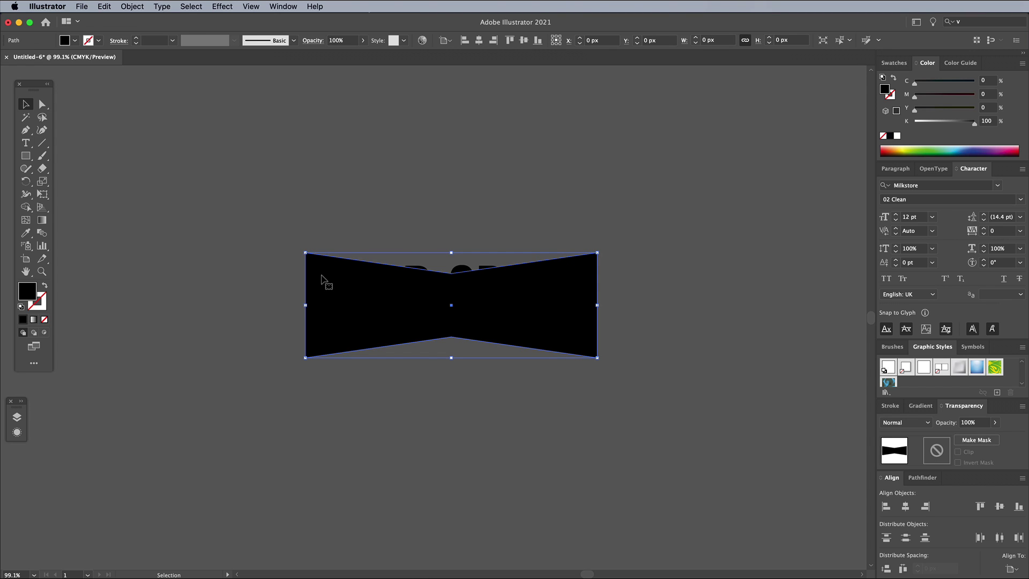
left_click(104, 6)
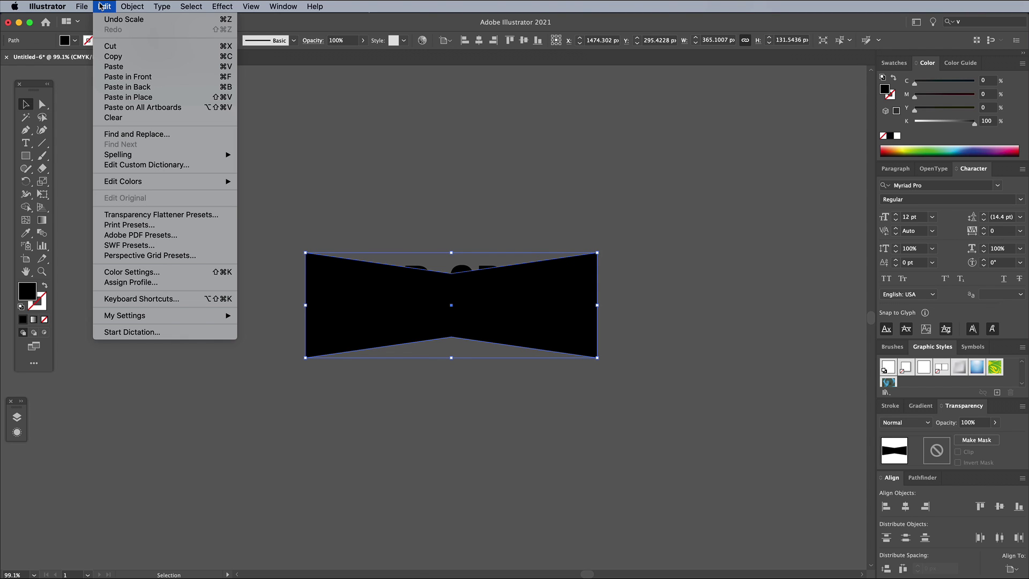
left_click(114, 57)
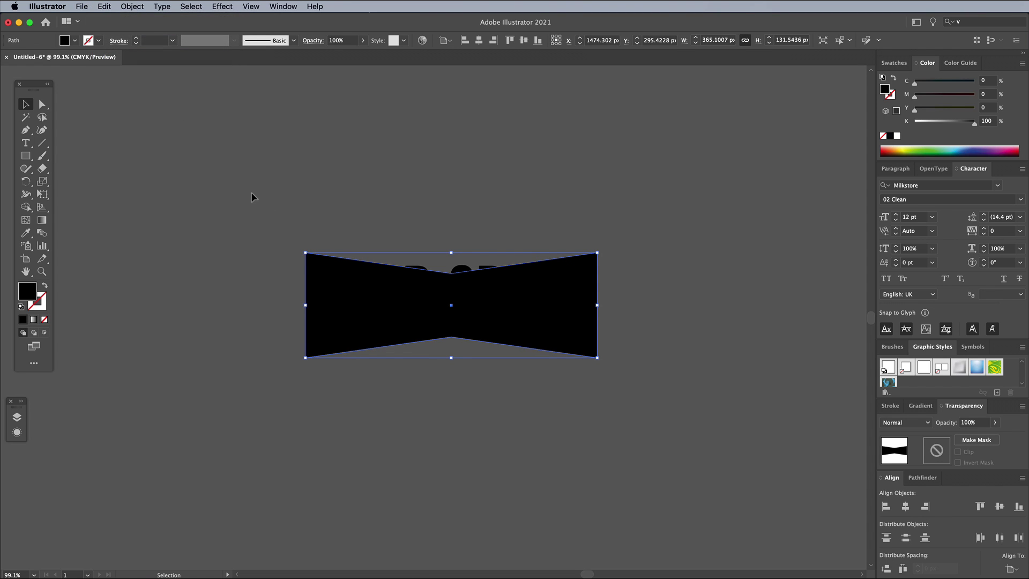
Step: Warp the text into the bow-tie using Envelope Distort with the top object, and paste the copied shape in back
key("super+a")
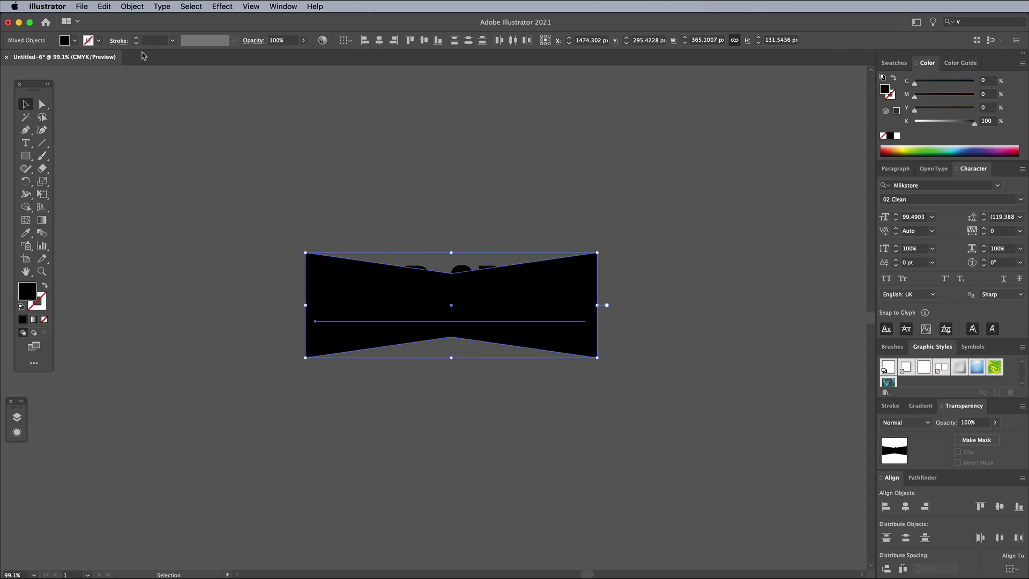
left_click(132, 6)
mouse_move(165, 287)
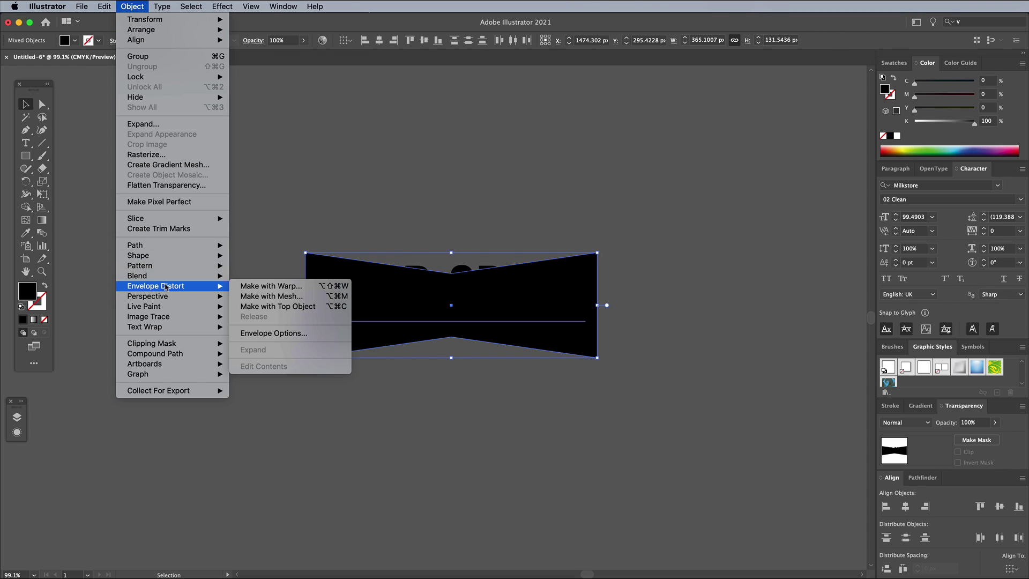
left_click(266, 307)
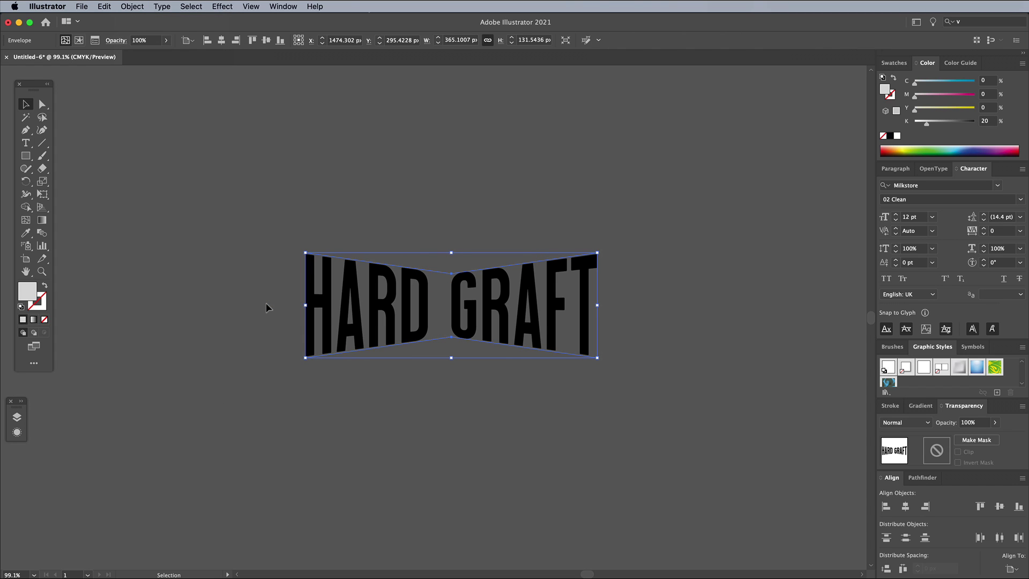
left_click(103, 7)
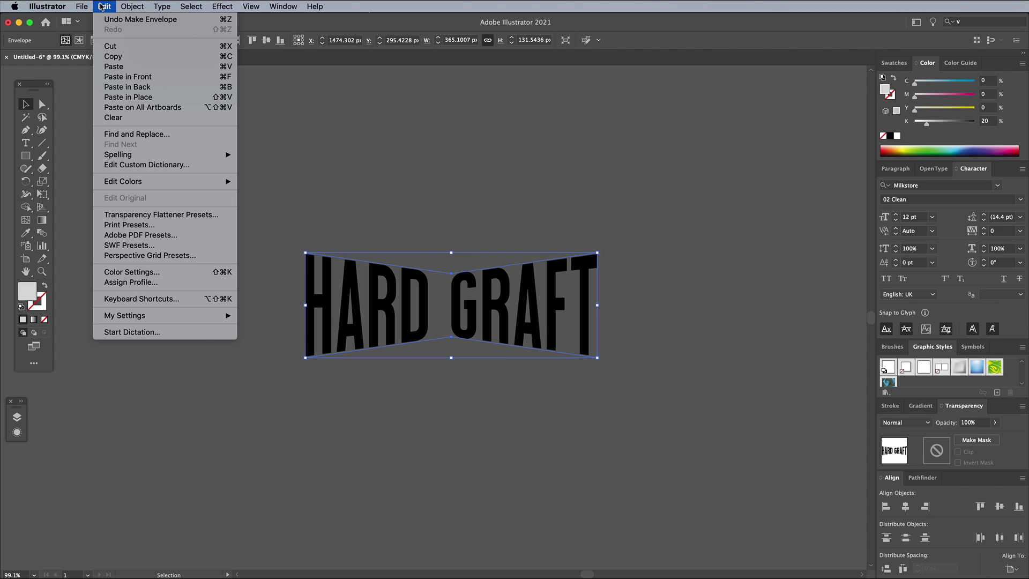
left_click(117, 87)
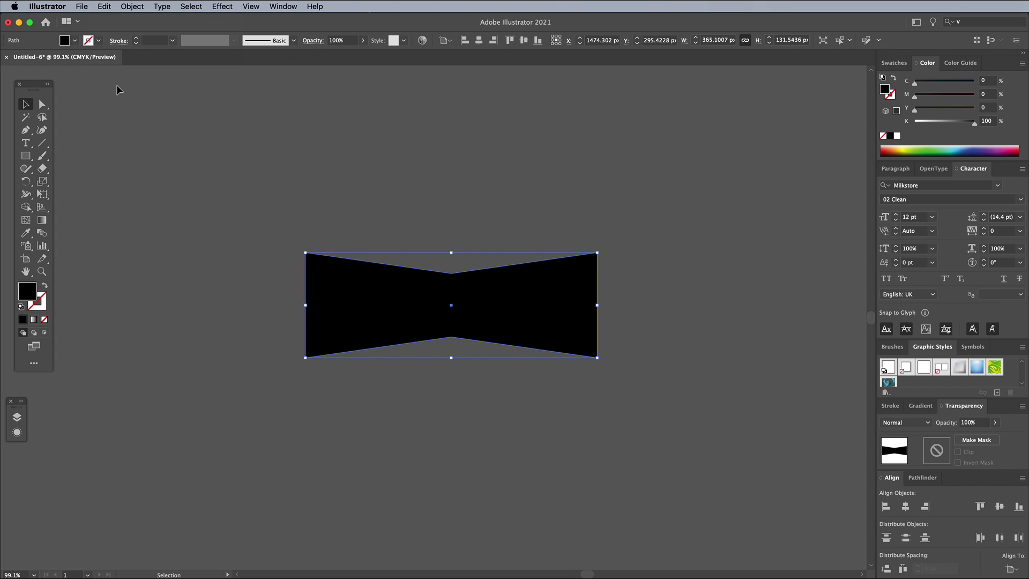
Step: Isolate the warped HARD GRAFT text and set its fill to white
left_click(230, 176)
left_click(361, 306)
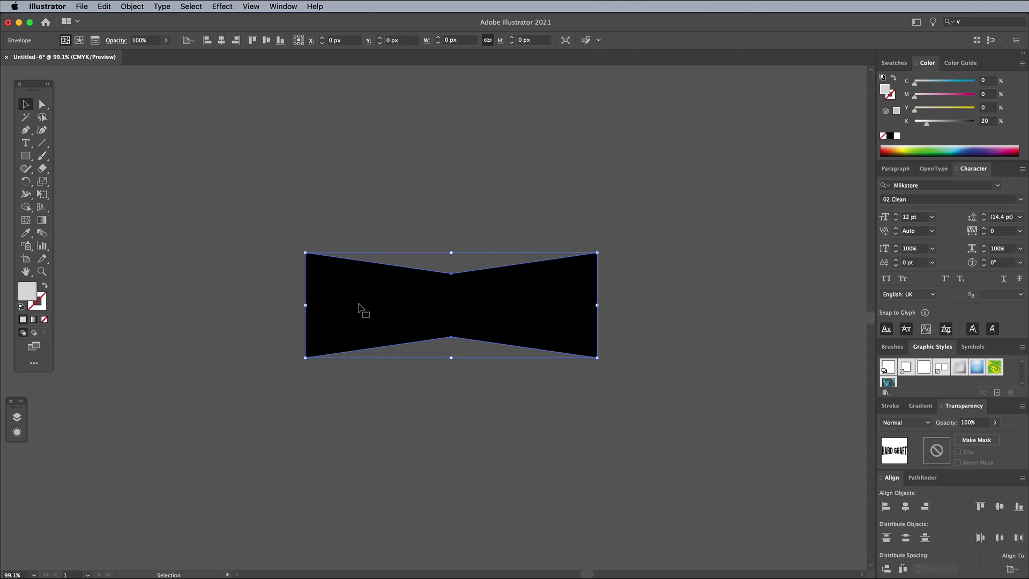
right_click(376, 299)
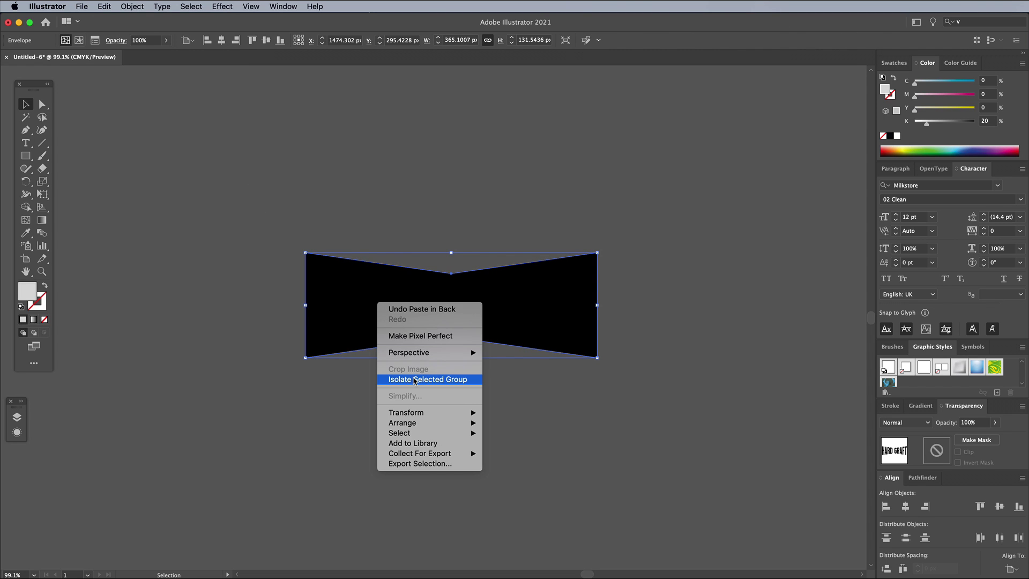
left_click(413, 378)
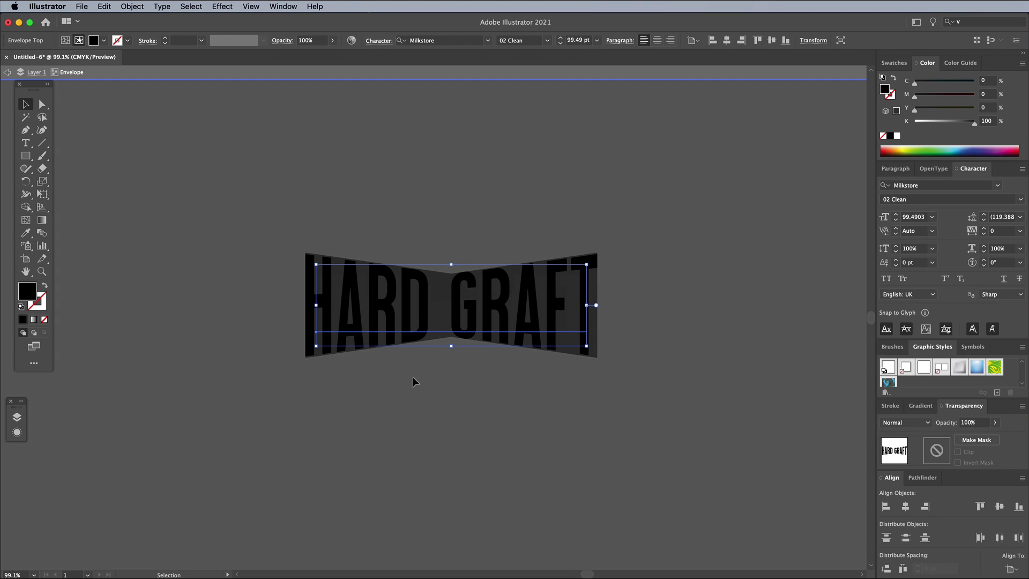
left_click(897, 136)
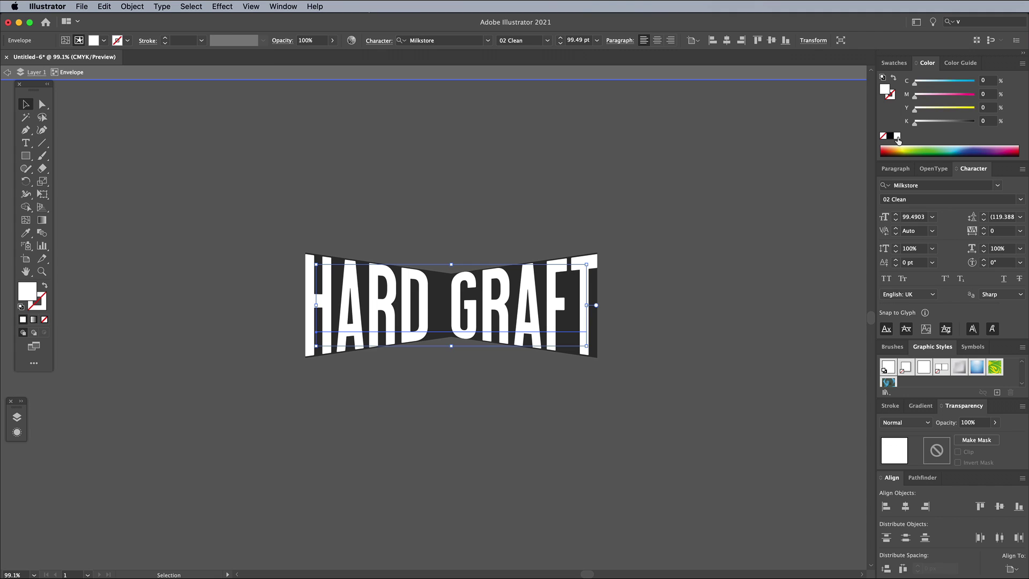
Step: Tighten the kerning at the gap between HARD and GRAFT to -100 and exit isolation mode
double_click(450, 297)
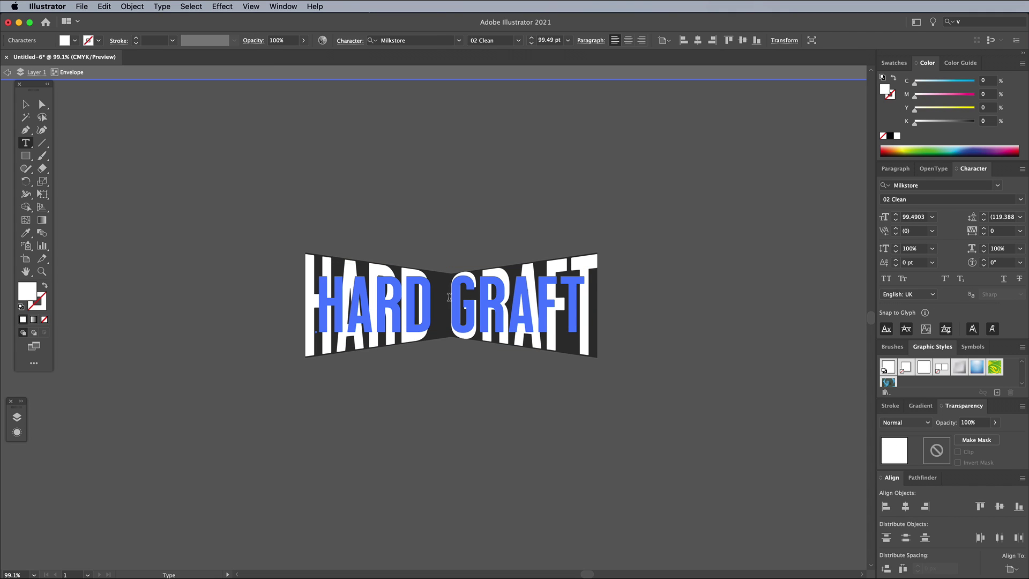
key("alt+Left")
key("alt+Left")
key("alt+Left")
key("alt+Left")
key("alt+Left")
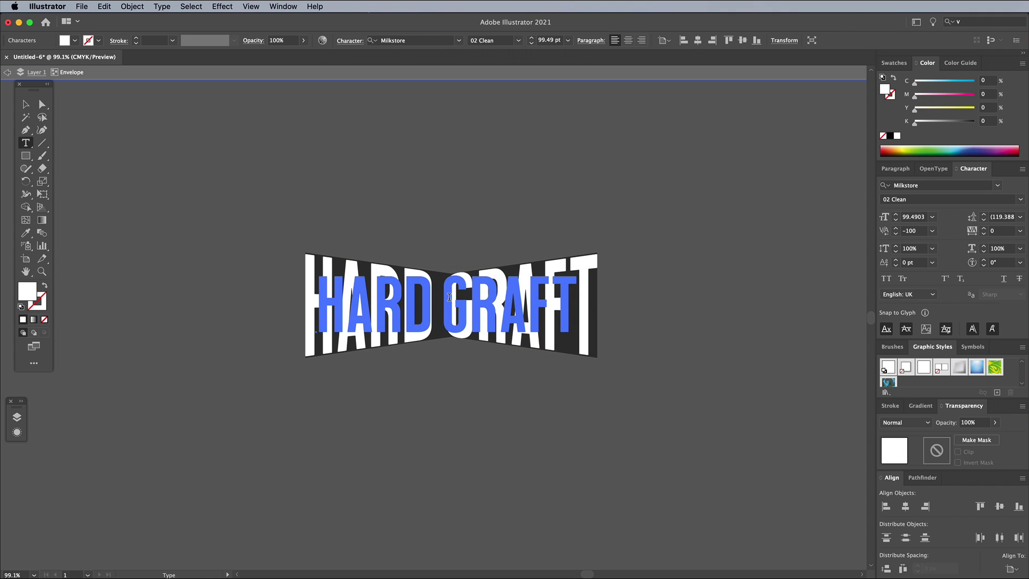
left_click(26, 104)
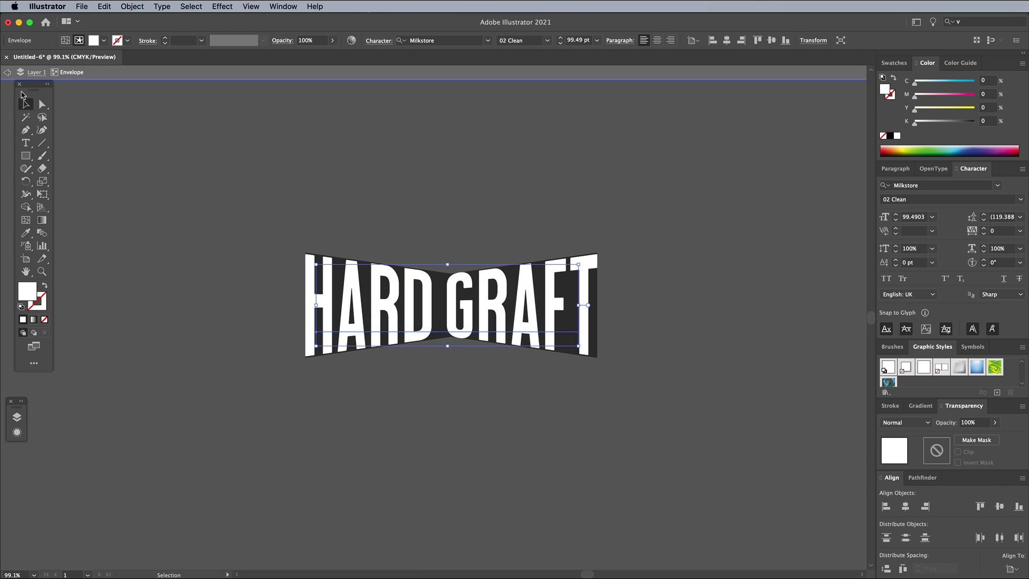
left_click(7, 74)
left_click(7, 73)
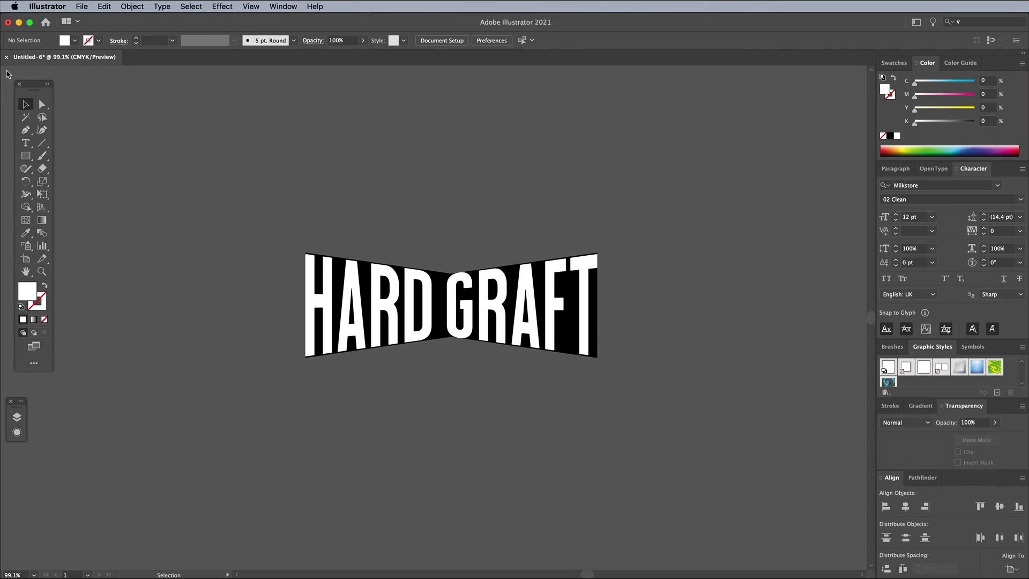
Step: Offset the path of the black bow-tie shape behind the text by 10 px with miter joins
double_click(438, 275)
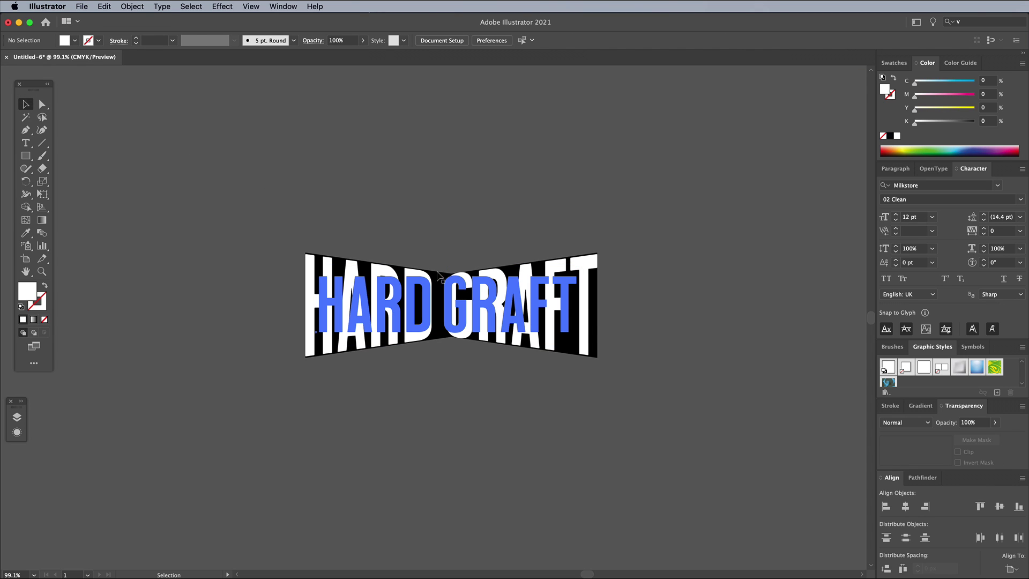
left_click(433, 276)
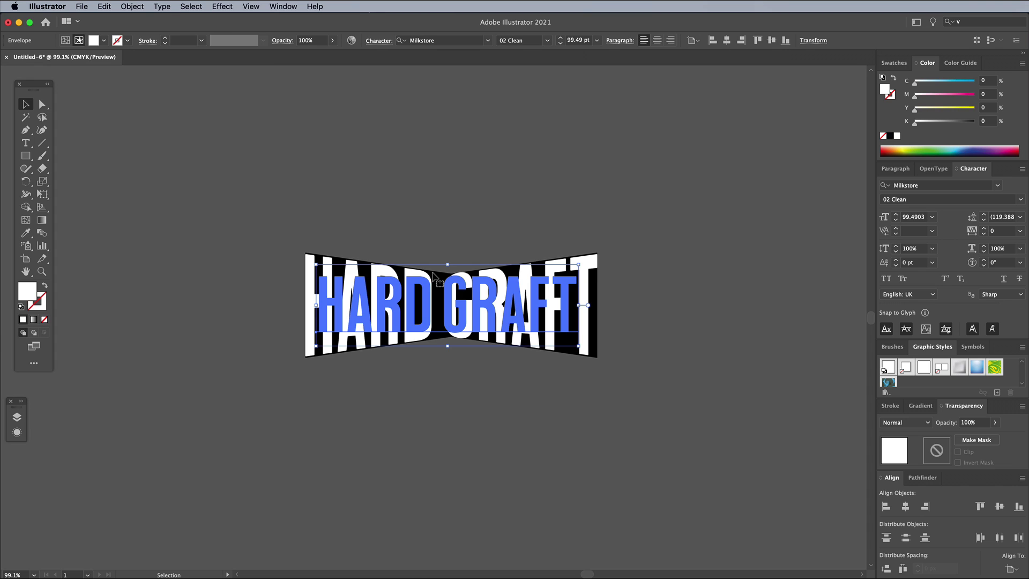
left_click(341, 260)
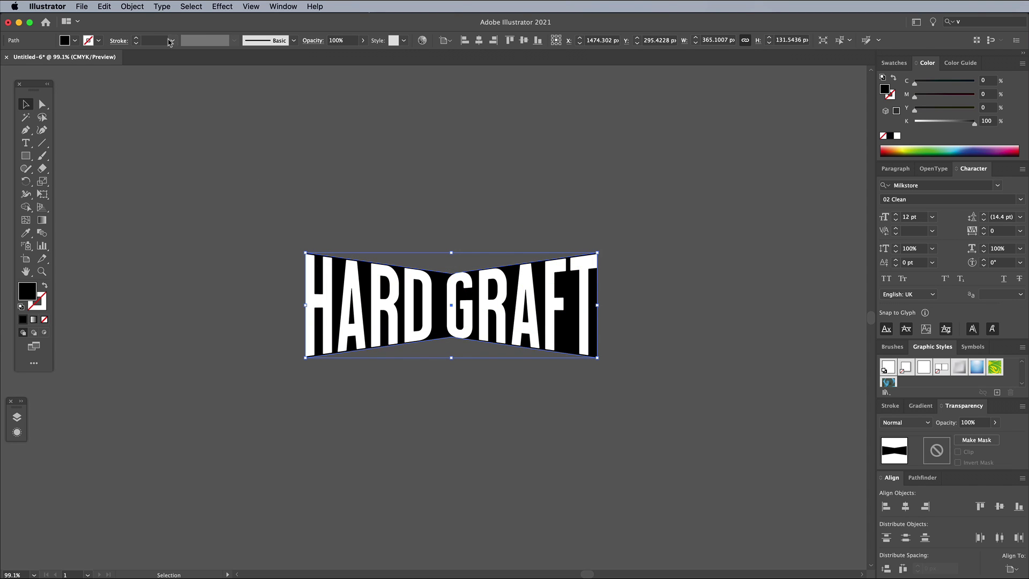
left_click(132, 6)
mouse_move(157, 246)
left_click(255, 282)
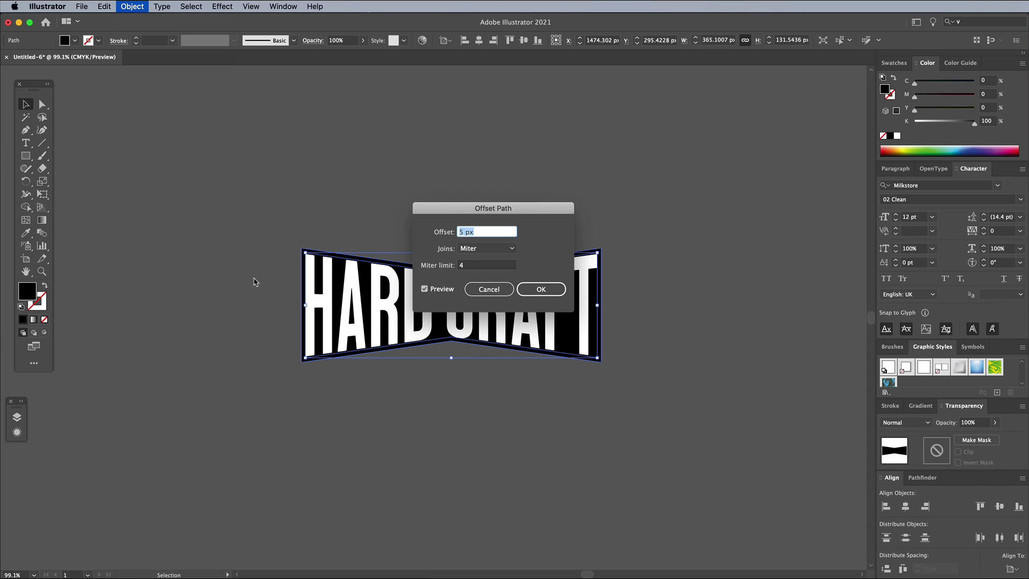
key("Up")
key("Up")
key("Up")
key("Up")
key("Up")
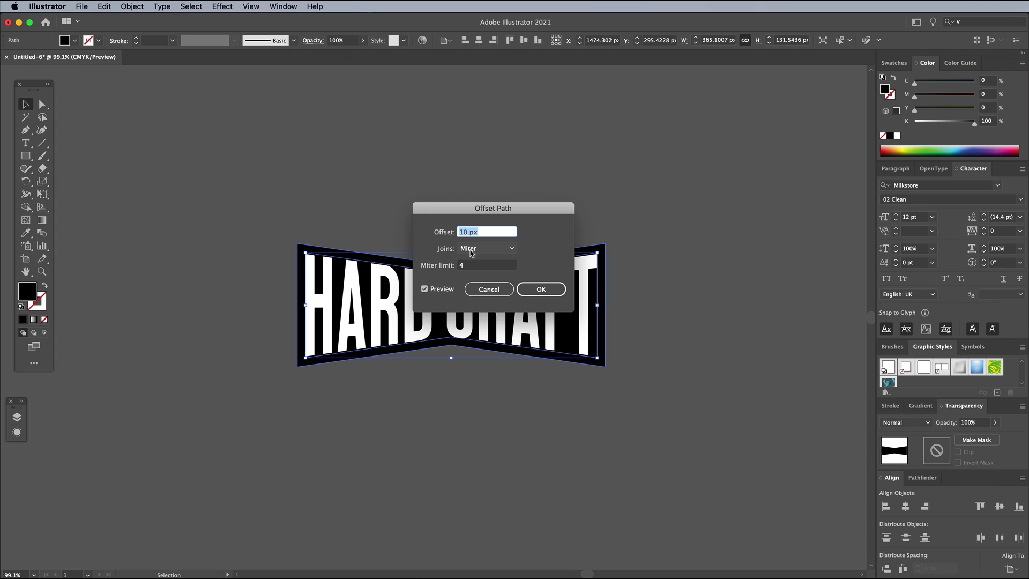
left_click(535, 289)
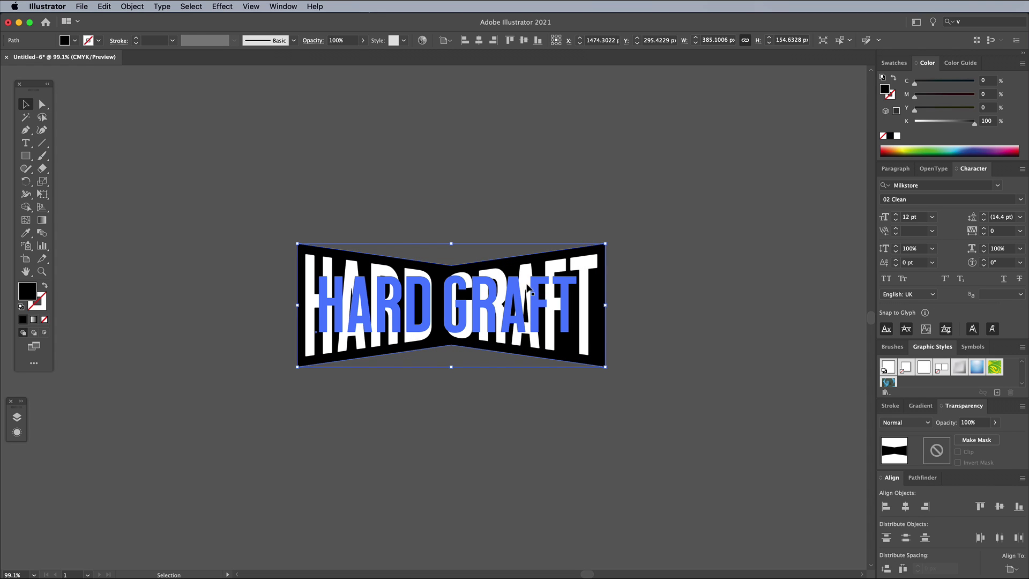
Step: Offset the path of the black bow-tie shape by 7 px and fill the new shape with white
left_click(132, 6)
mouse_move(211, 245)
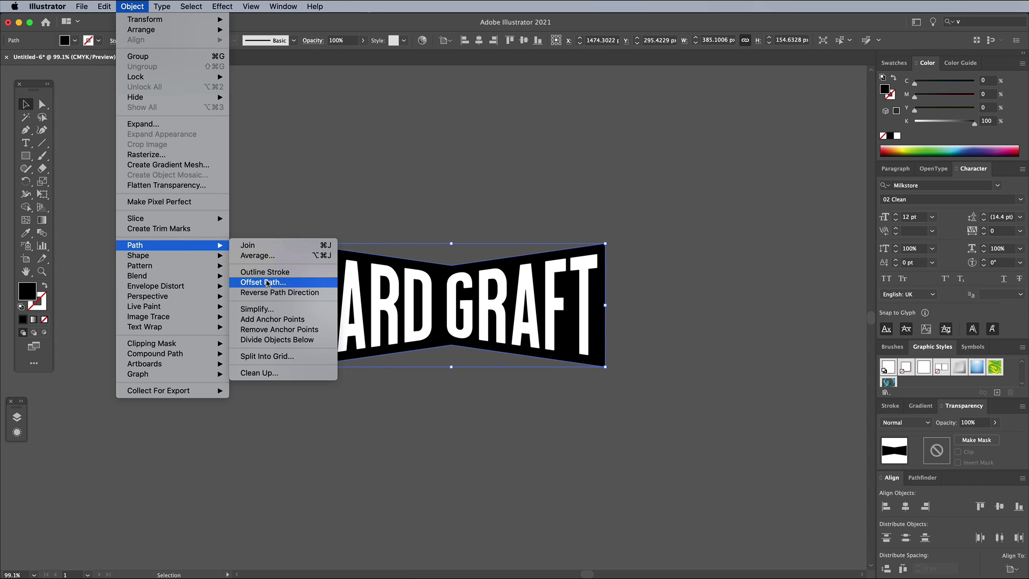
left_click(264, 282)
key("Down")
key("Down")
key("Down")
left_click(539, 288)
left_click(898, 137)
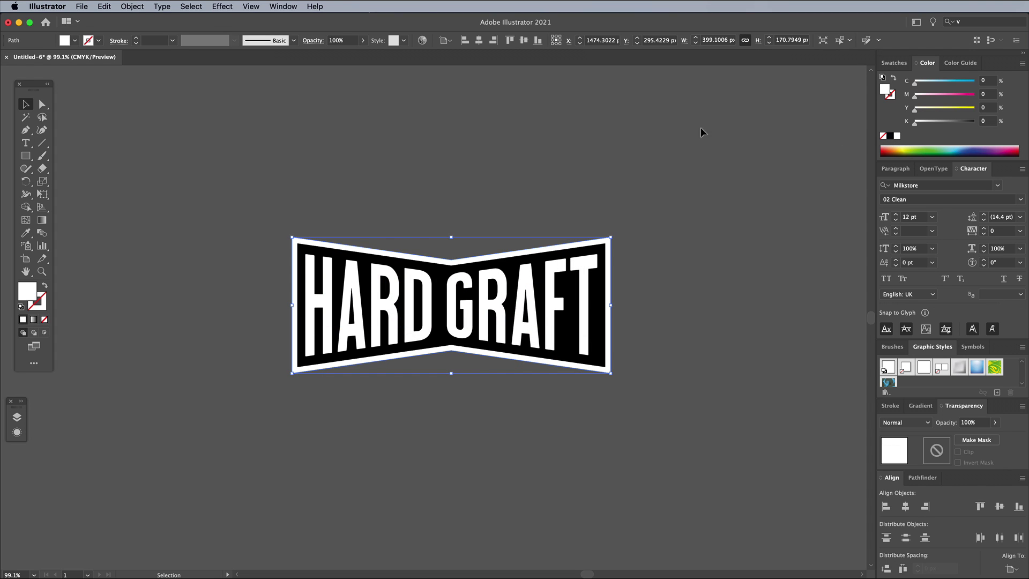
Step: Offset the path of the white bow-tie by 15 px with miter joins and fill the new outer shape with black
left_click(132, 6)
mouse_move(177, 218)
left_click(263, 283)
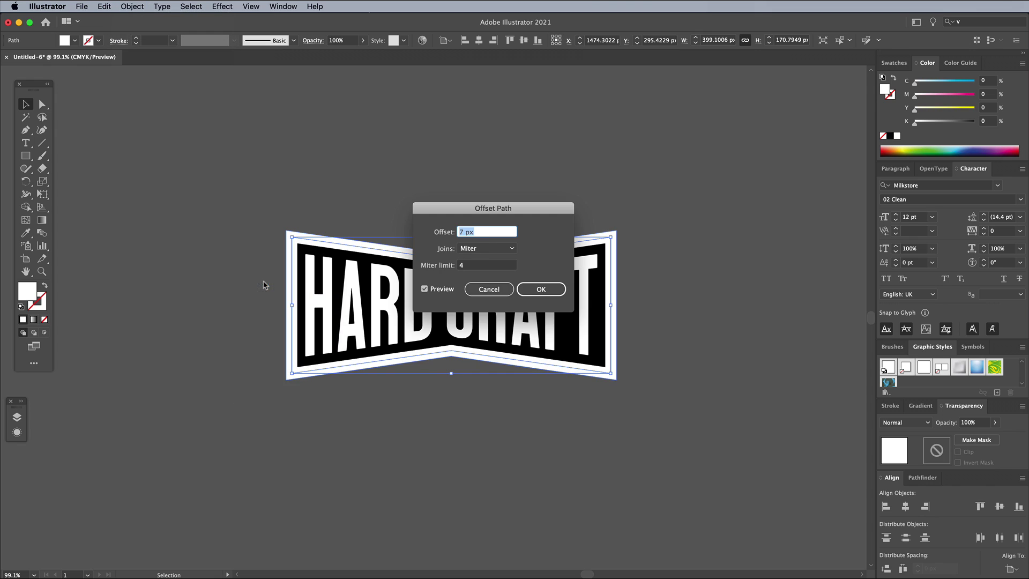
key("Up")
key("Up")
key("Up")
key("Up")
key("Up")
key("Up")
key("Up")
key("Up")
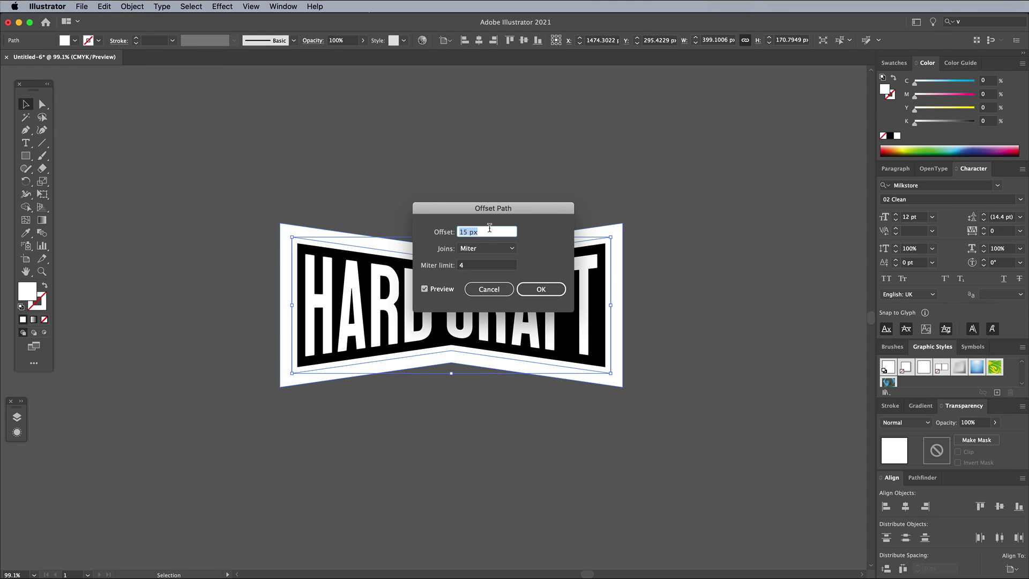
key("Return")
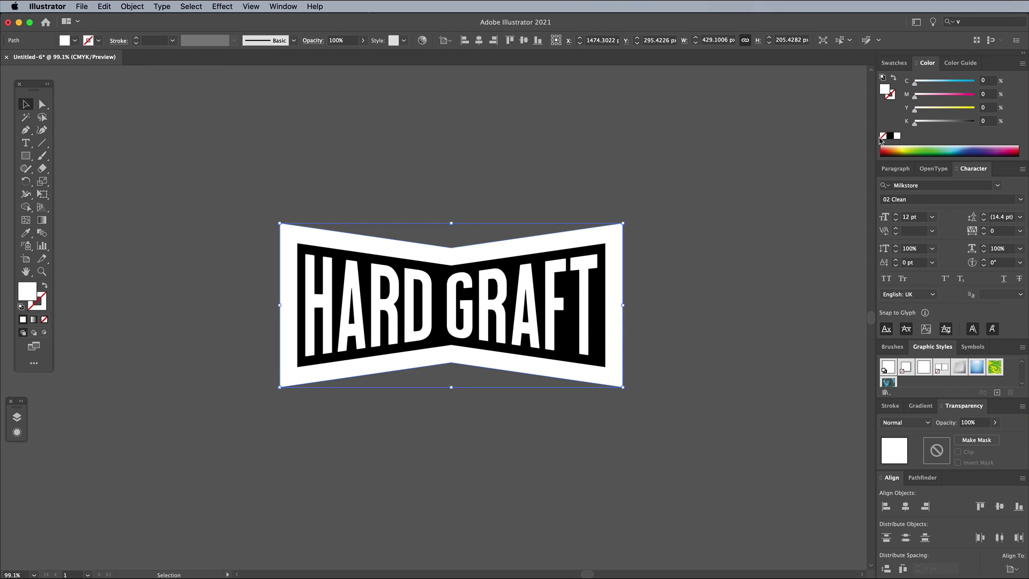
left_click(890, 137)
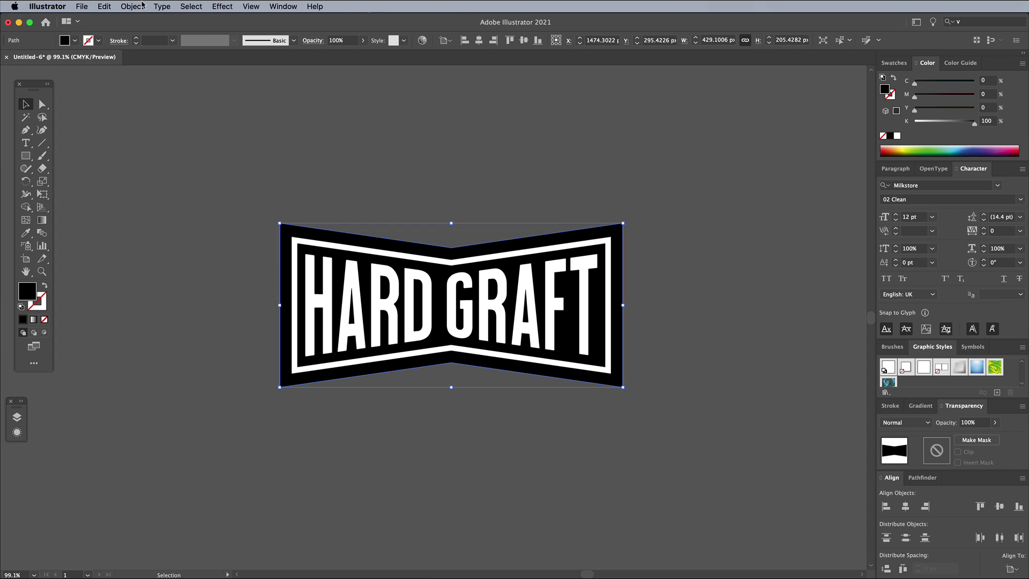
Step: Paste a copy of the outer black bow-tie in back, scale it to about 365 px wide from its centre, and move it down 40 px
left_click(104, 6)
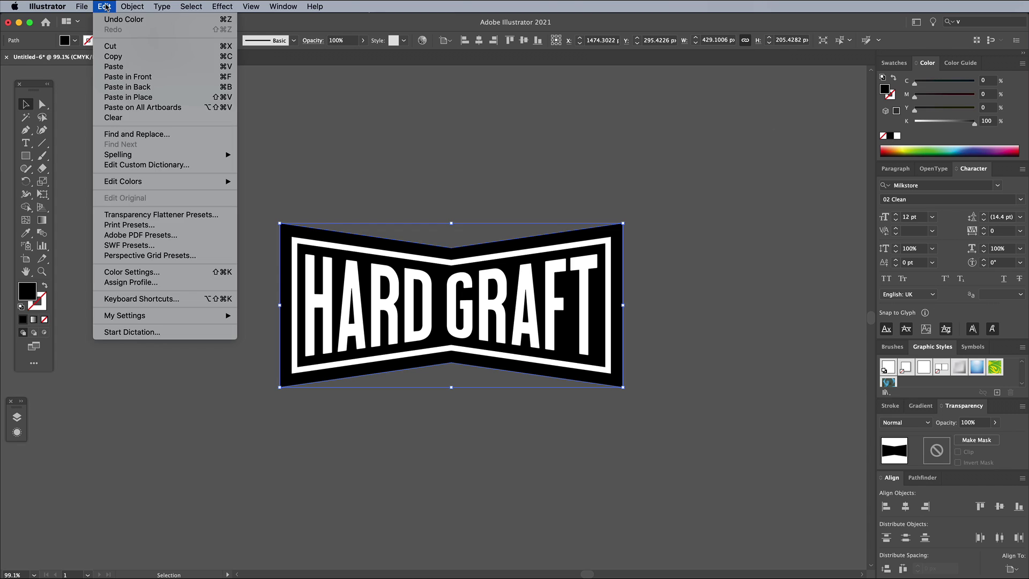
left_click(128, 87)
left_click_drag(279, 225, 303, 235)
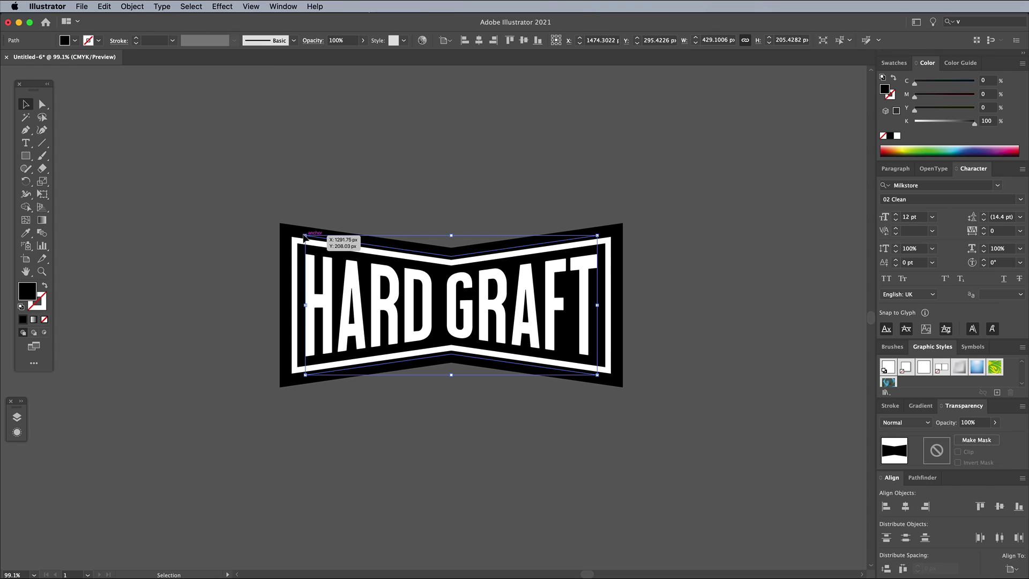
key("shift+Down")
key("shift+Down")
key("shift+Down")
key("shift+Down")
key("shift+Down")
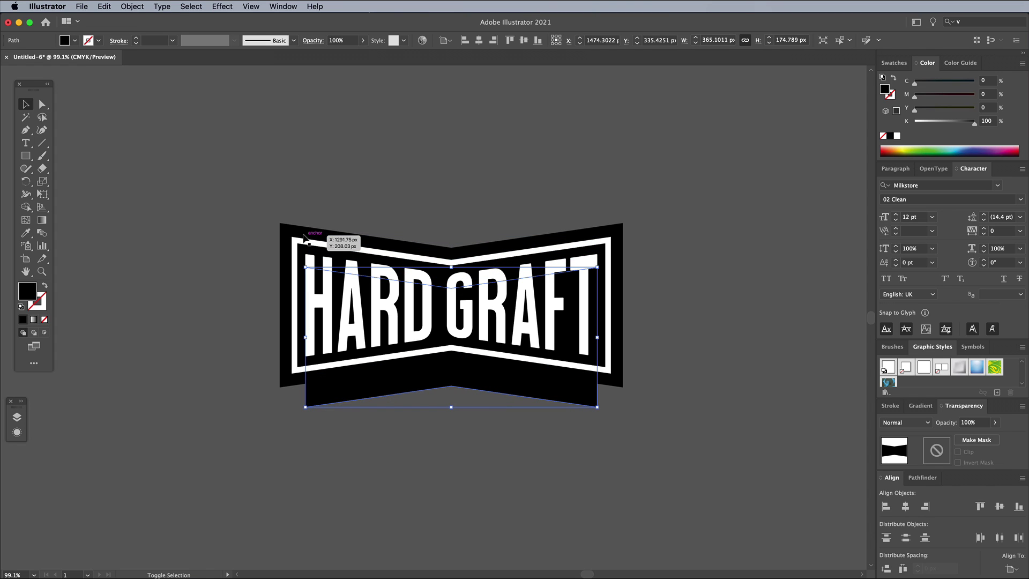
Step: Select the outer black bow-tie together with its smaller lowered copy and make a blend between them
left_click(288, 233, "shift")
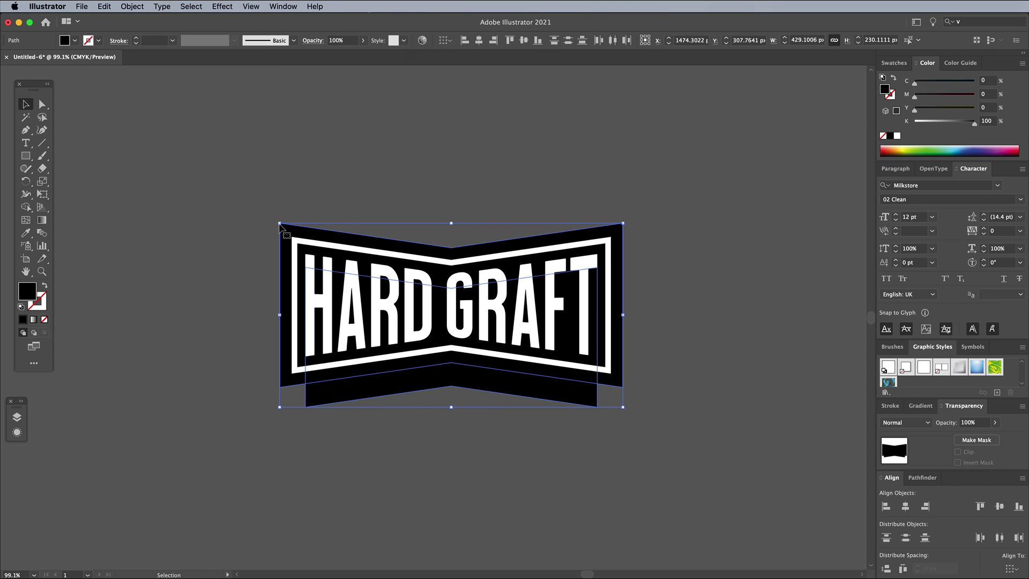
left_click(130, 6)
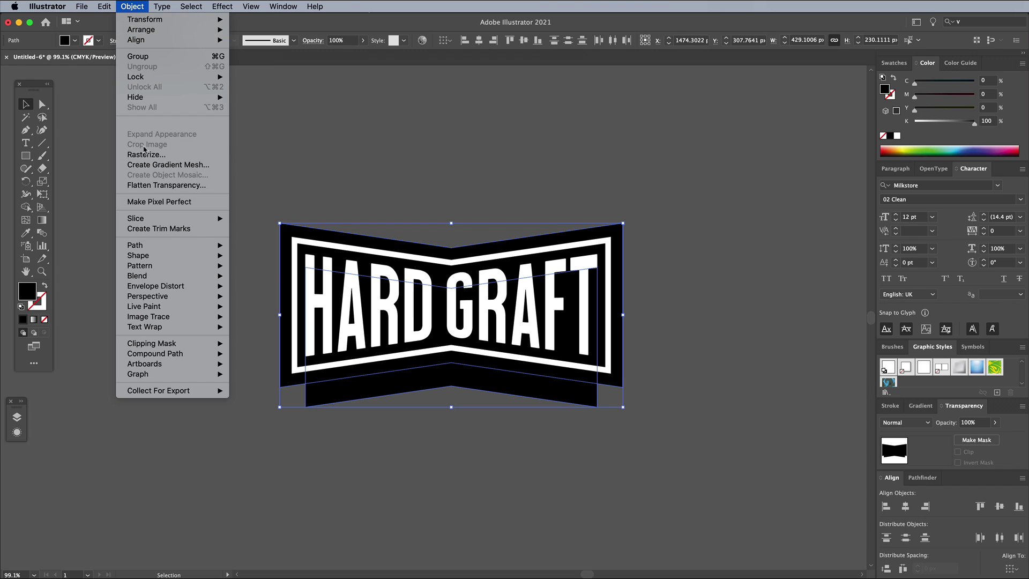
mouse_move(156, 276)
left_click(237, 276)
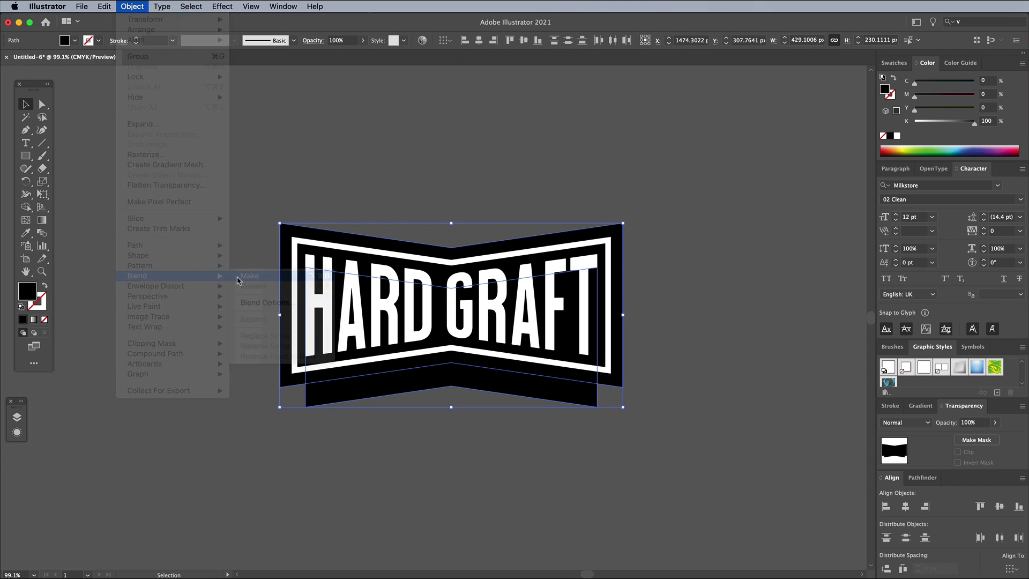
Step: Set the blend spacing to Specified Steps so the extrusion between the two black shapes is filled in
left_click(132, 7)
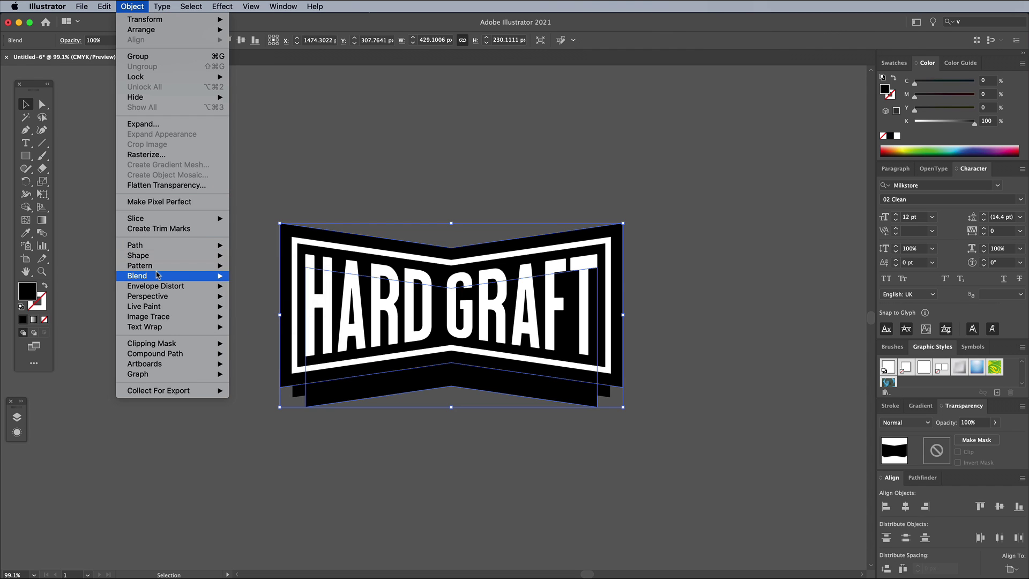
mouse_move(156, 275)
left_click(265, 303)
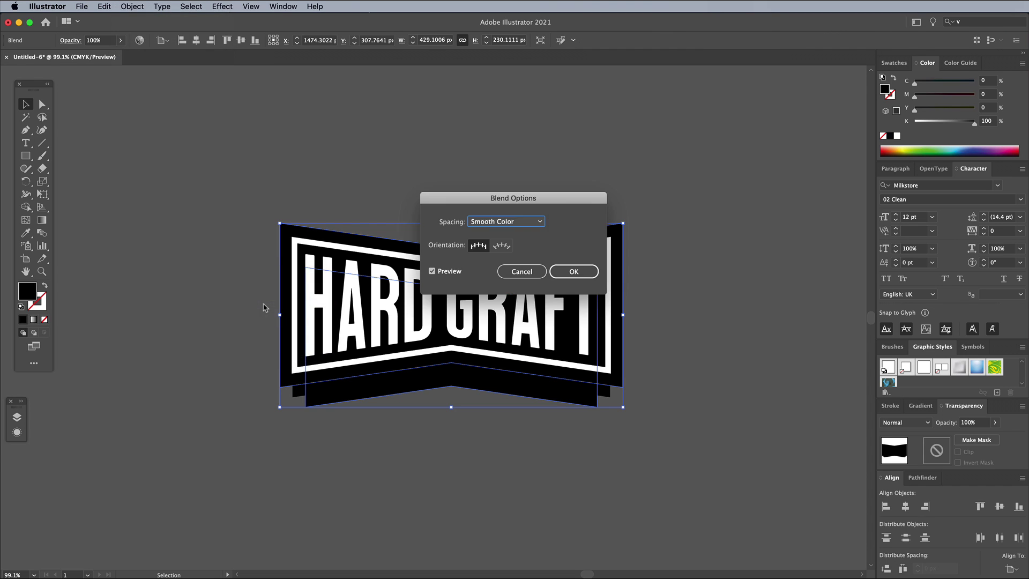
left_click(500, 223)
left_click(501, 236)
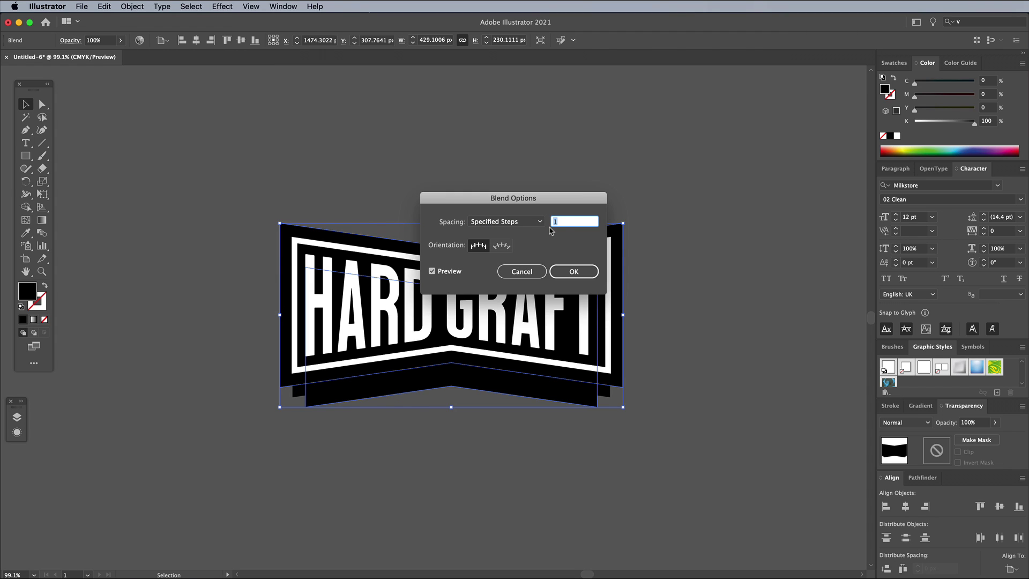
left_click(578, 271)
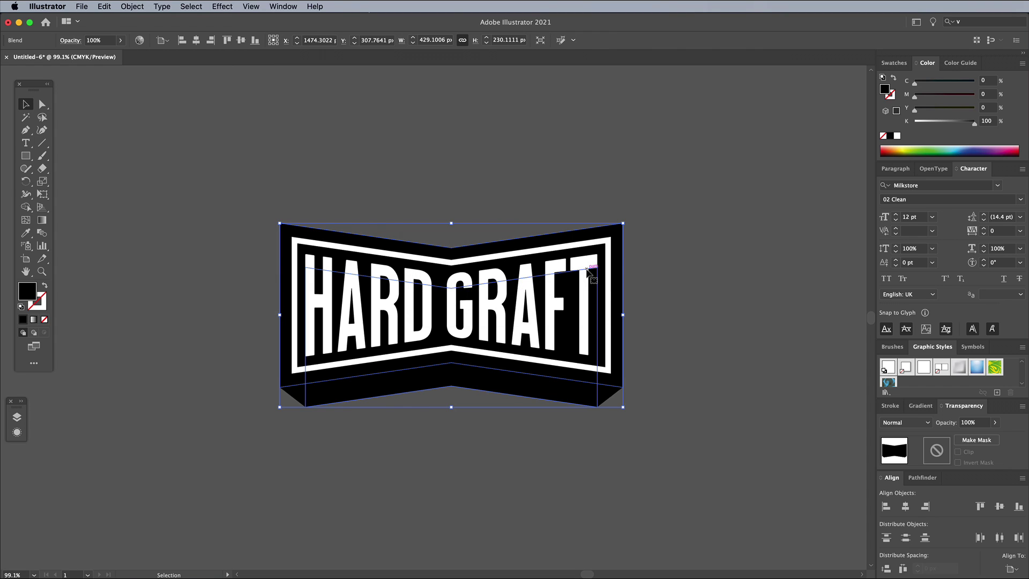
Step: Expand the blend and unite all of its shapes into a single path with Pathfinder
key("a")
left_click(462, 278)
key("super+plus")
key("super+plus")
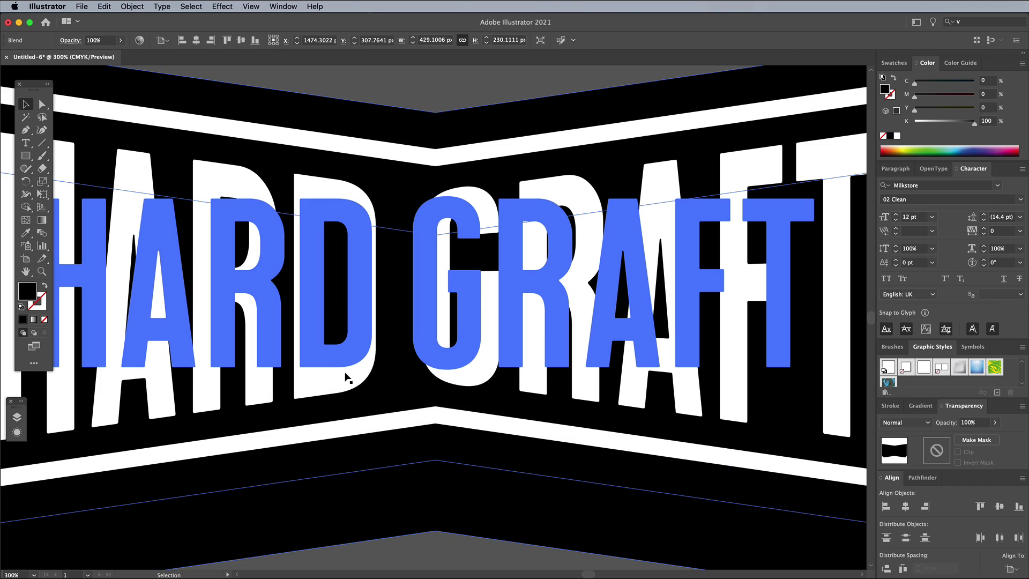
left_click_drag(362, 354, 658, 151)
key("v")
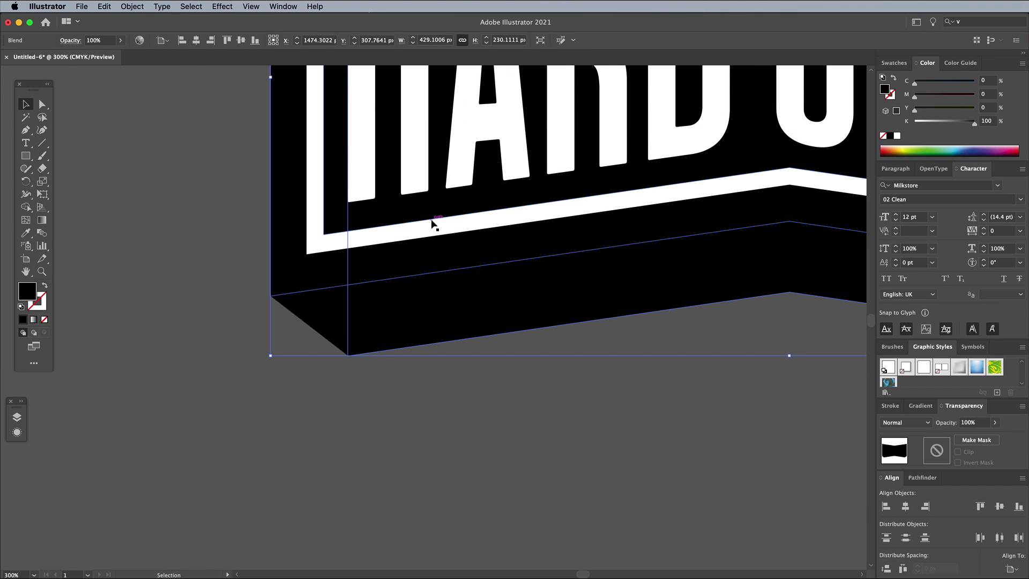
left_click(133, 6)
left_click(150, 127)
left_click(307, 226)
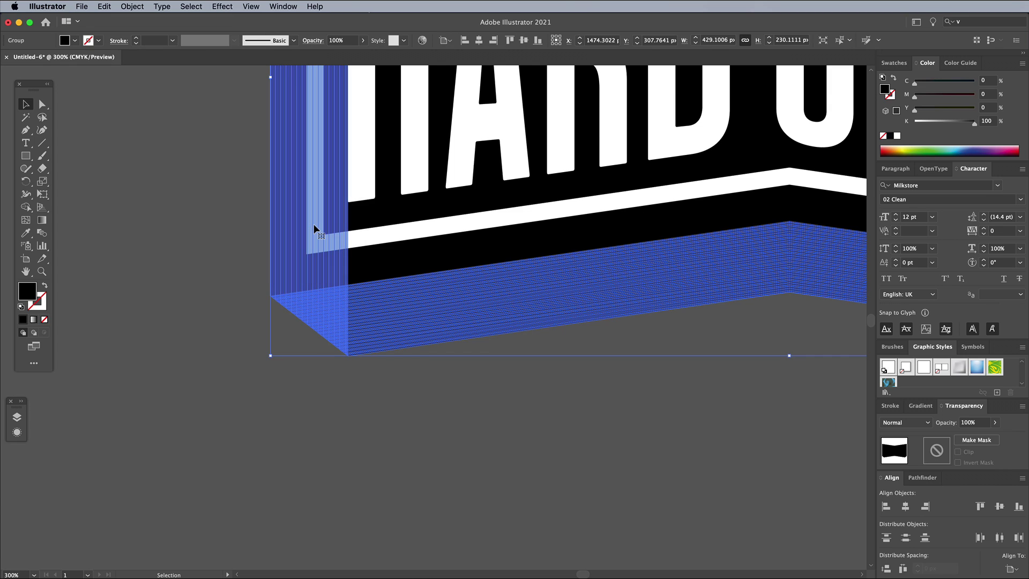
left_click(922, 478)
left_click(886, 541)
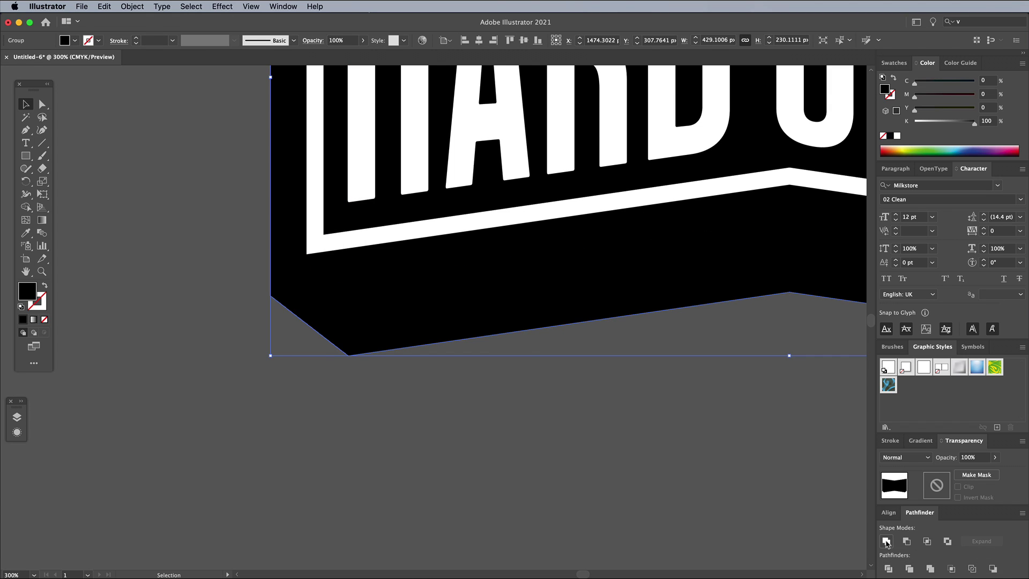
Step: Try to simplify the united black path to reduce the anchor points along its slanted edges
key("a")
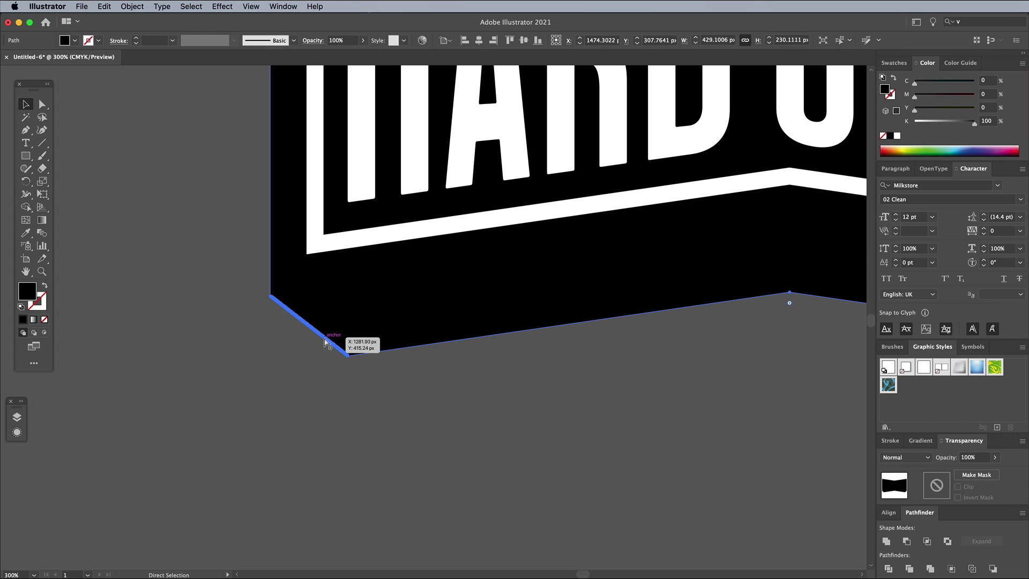
key("v")
left_click(132, 7)
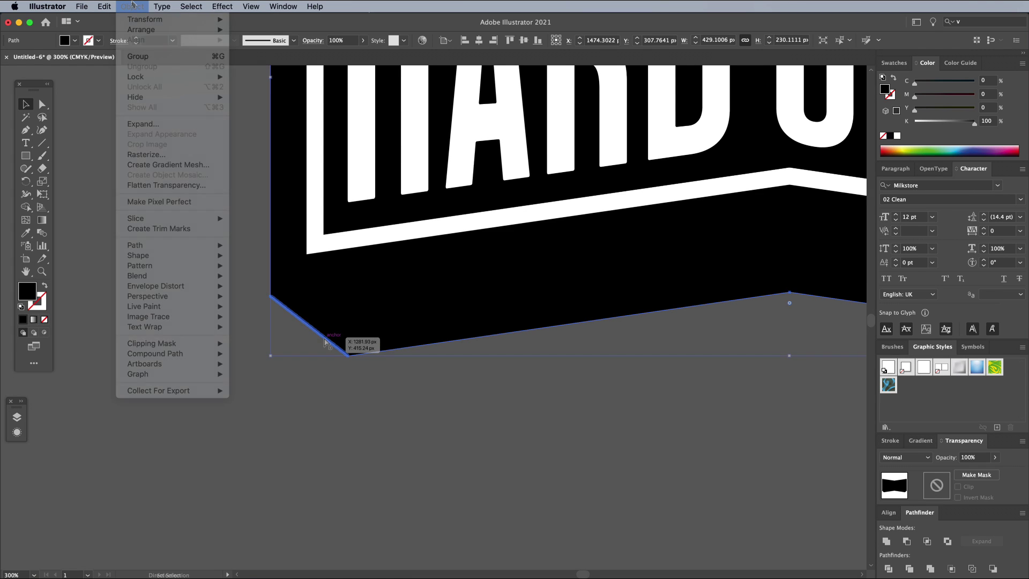
mouse_move(147, 244)
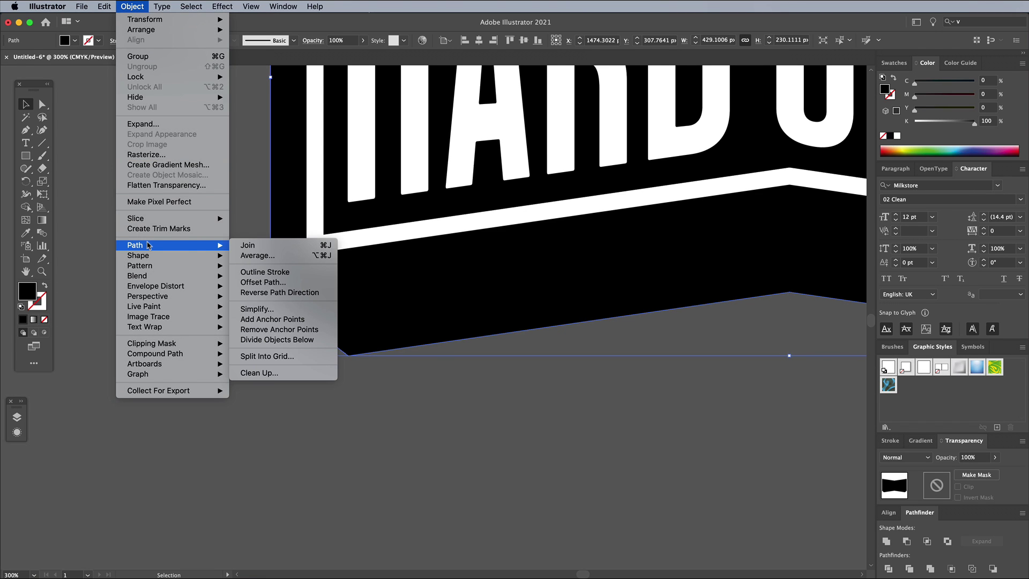
left_click(260, 309)
mouse_move(394, 329)
left_mouse_down()
mouse_move(422, 329)
mouse_move(401, 329)
left_mouse_up()
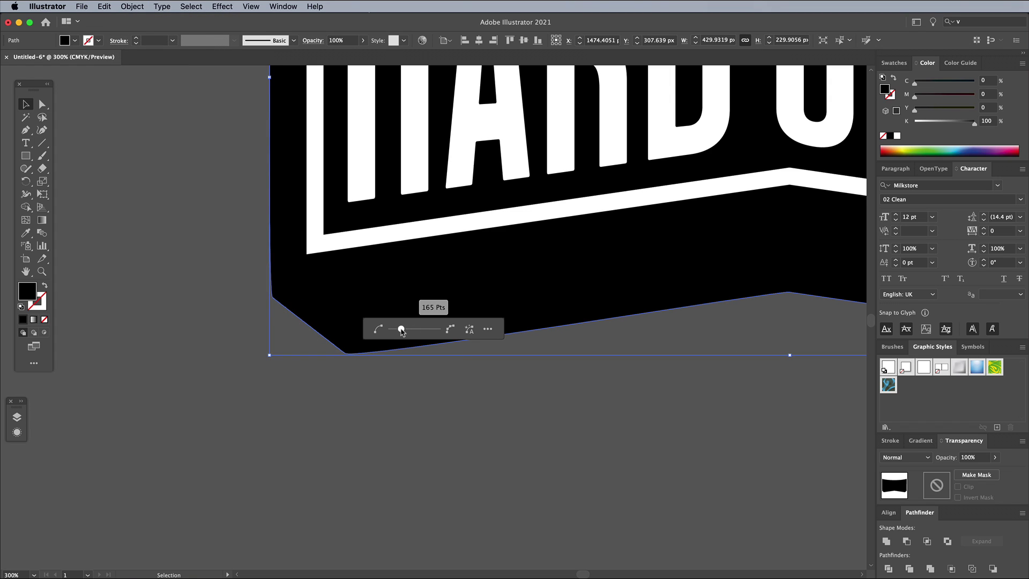
key("a")
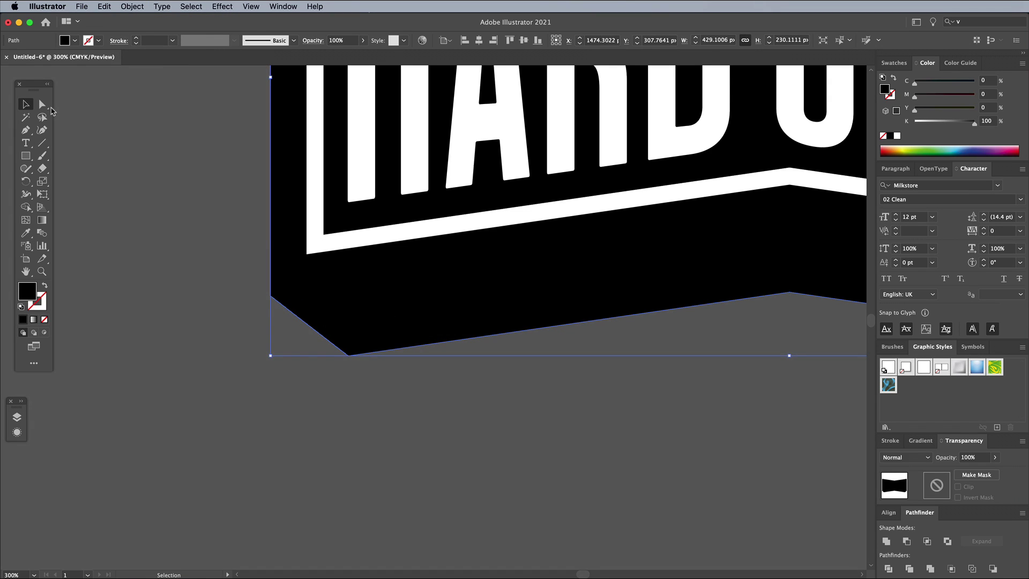
Step: Delete the excess anchor points along the badge's lower-left slanted edge and close the gap with a straight Pen tool segment
left_click(47, 109)
left_click(269, 297)
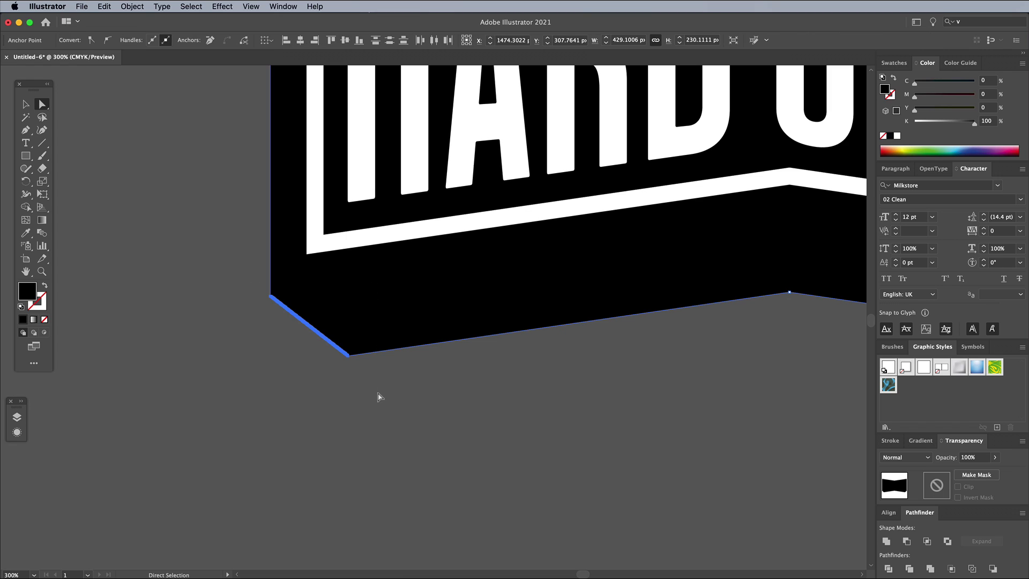
key("super+equal")
key("super+equal")
key("super+equal")
key("super+equal")
left_click_drag(588, 445, 285, 196)
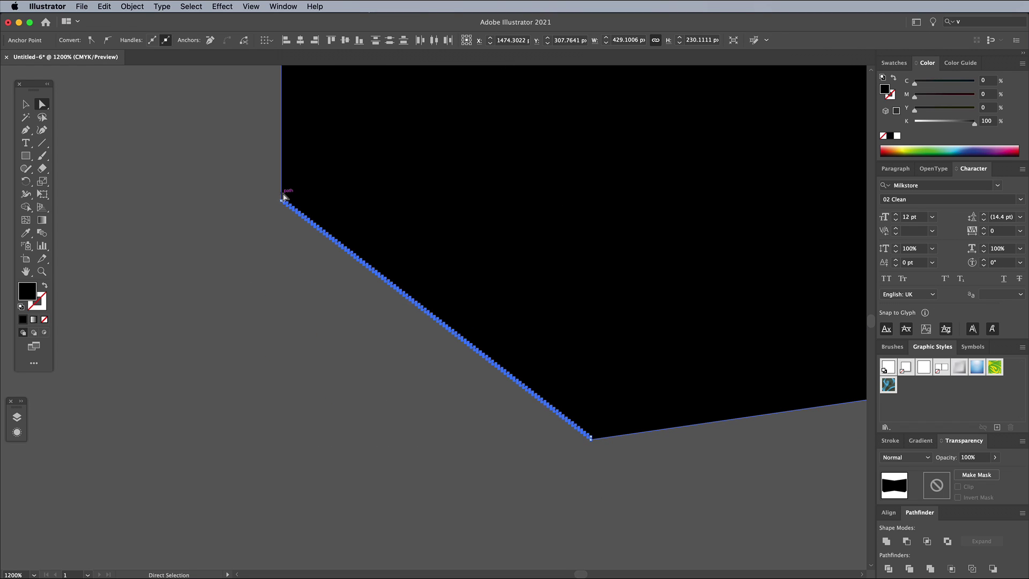
left_click(590, 437)
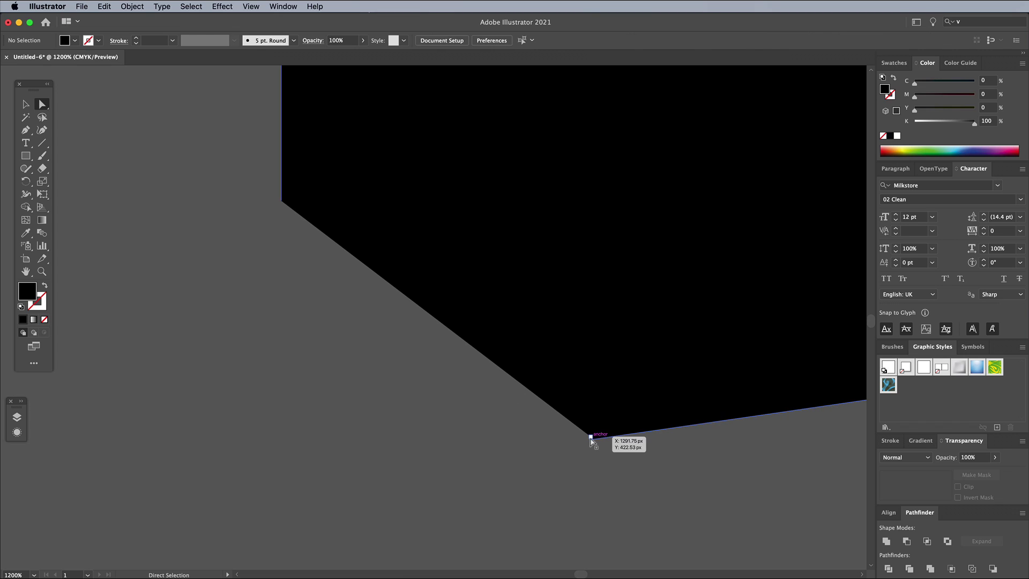
left_click(25, 130)
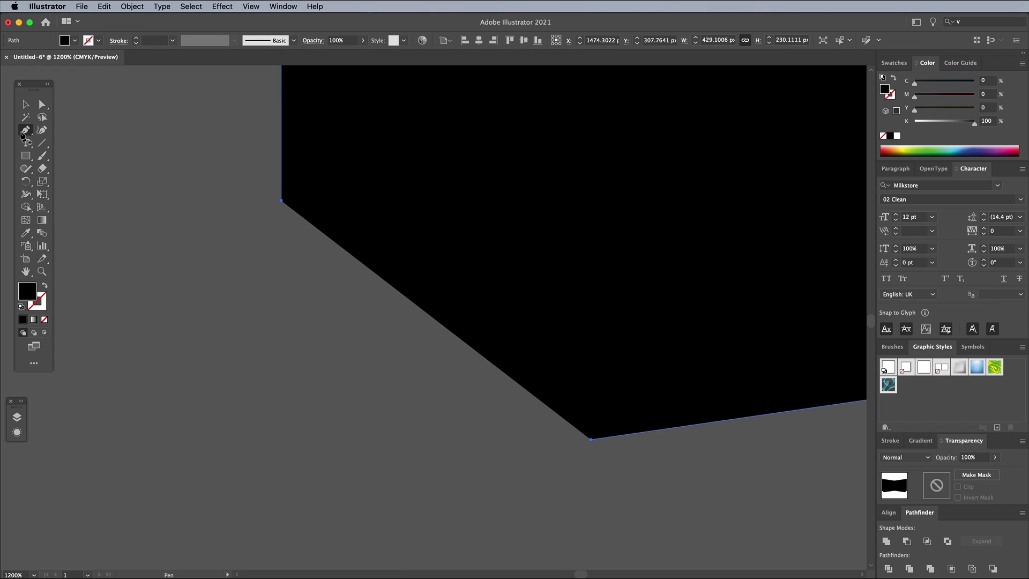
left_click(281, 202)
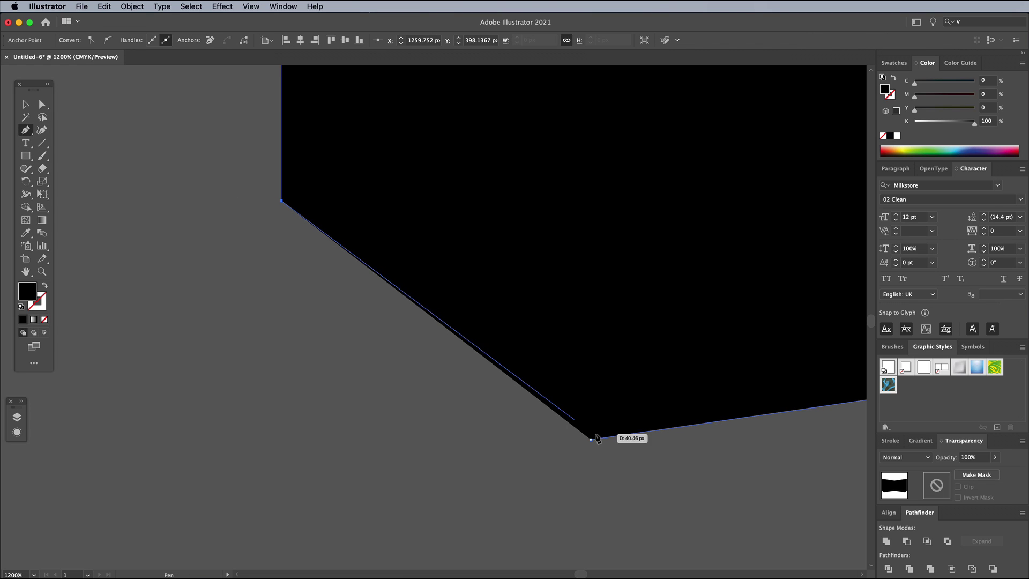
Step: Delete the excess anchor points along the badge's lower-right slanted edge and close the gap with a straight Pen tool segment
left_click(42, 103)
key("space")
left_click_drag(555, 366, 17, 374)
mouse_move(328, 376)
left_mouse_down()
mouse_move(101, 386)
mouse_move(64, 321)
left_mouse_up()
mouse_move(558, 359)
left_mouse_down()
mouse_move(165, 427)
mouse_move(202, 419)
left_mouse_up()
left_click_drag(230, 460, 538, 213)
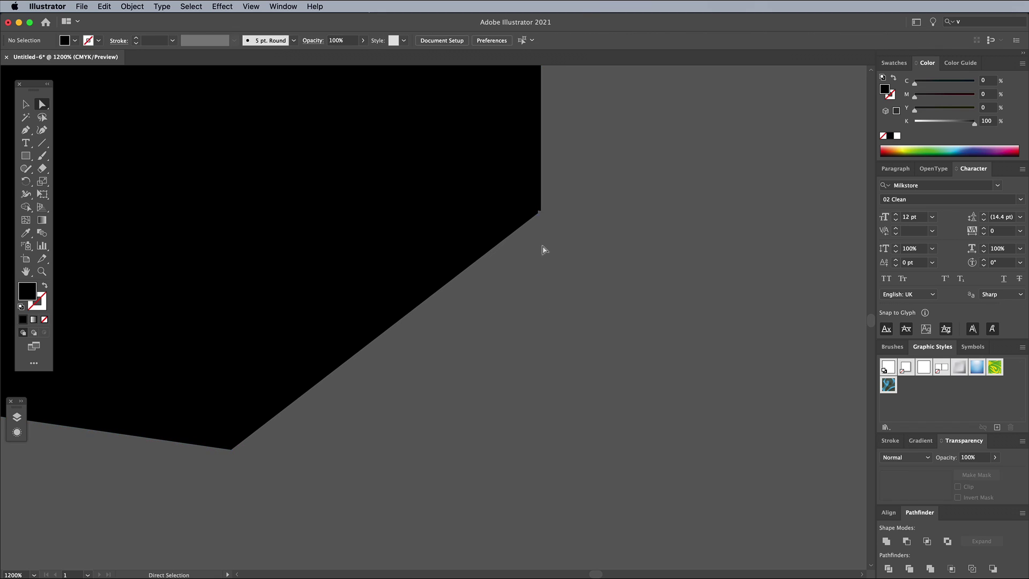
key("v")
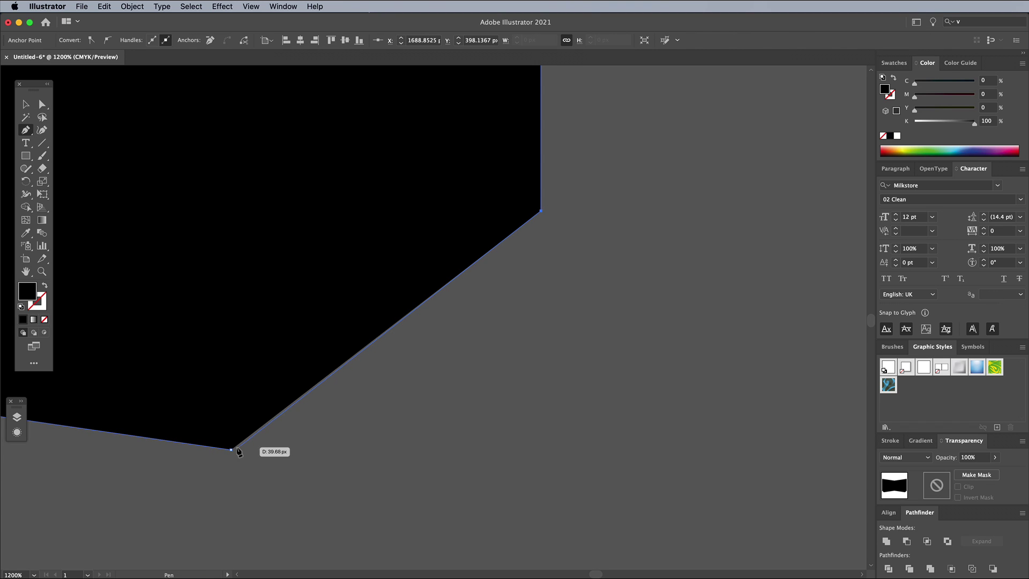
Step: Offset the path of the united black shape by 5 px, fill the new outline shape with white, and deselect it
left_click(533, 418)
scroll(532, 414, "down", 10)
left_click_drag(533, 414, 632, 389)
left_click(217, 179)
left_click(132, 6)
mouse_move(156, 246)
left_click(264, 282)
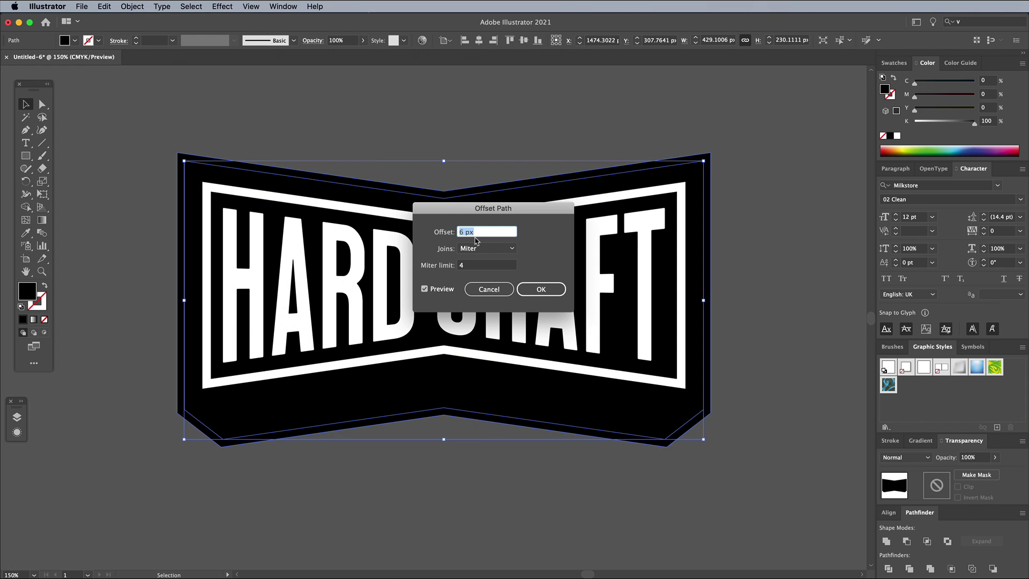
left_click(535, 287)
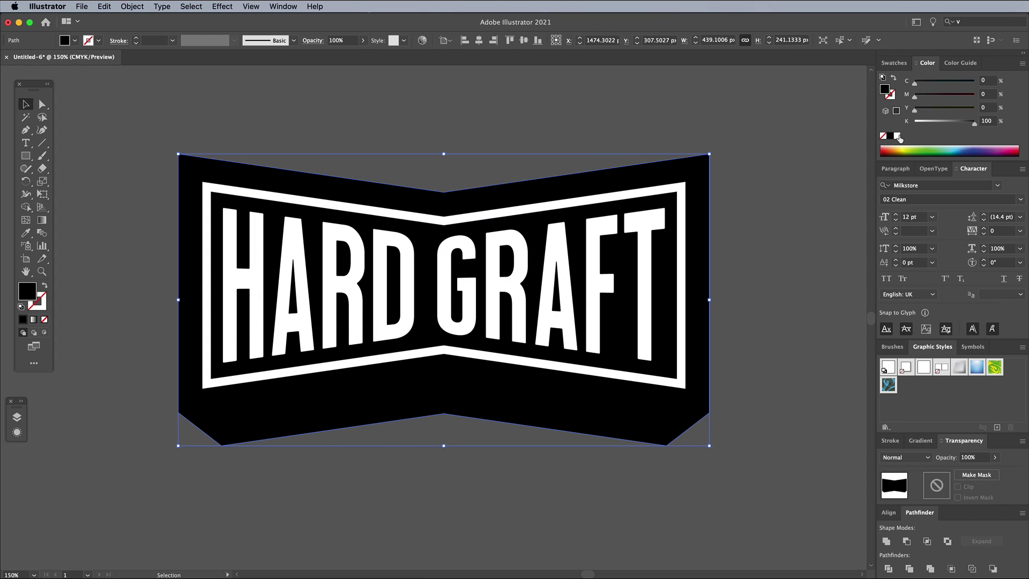
left_click(897, 136)
left_click(765, 275)
Step: Add the text ELBOW below the badge and set its Milkstore font style to 03 Clean
scroll(629, 319, "down", 10)
key("t")
left_click(333, 284)
type("ELBOW")
key("super+a")
left_click(518, 41)
left_click(498, 124)
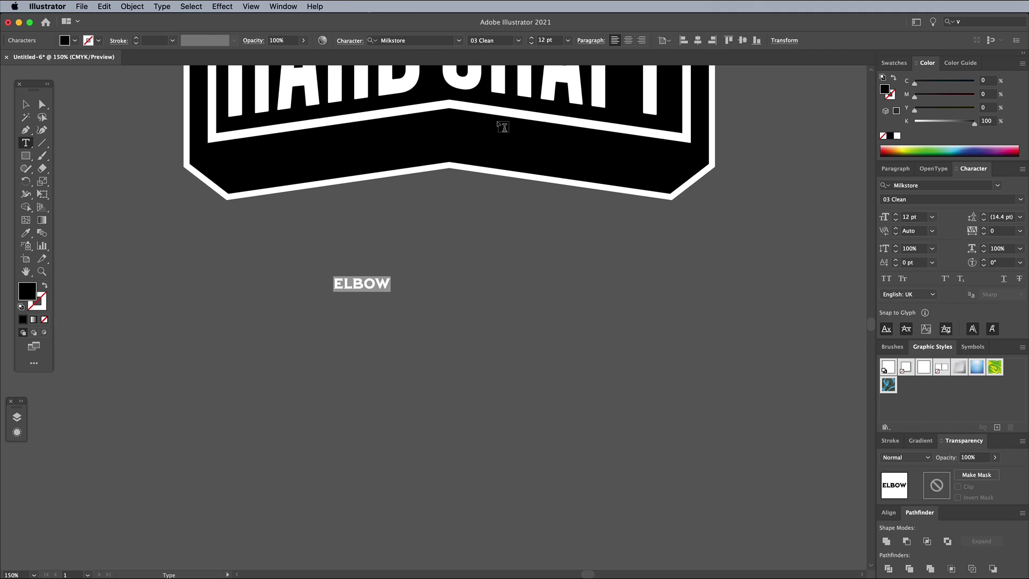
Step: Set the ELBOW text's tracking to 200, enlarge it to about 29 pt and fill it with white
left_click(1021, 231)
left_click(1021, 347)
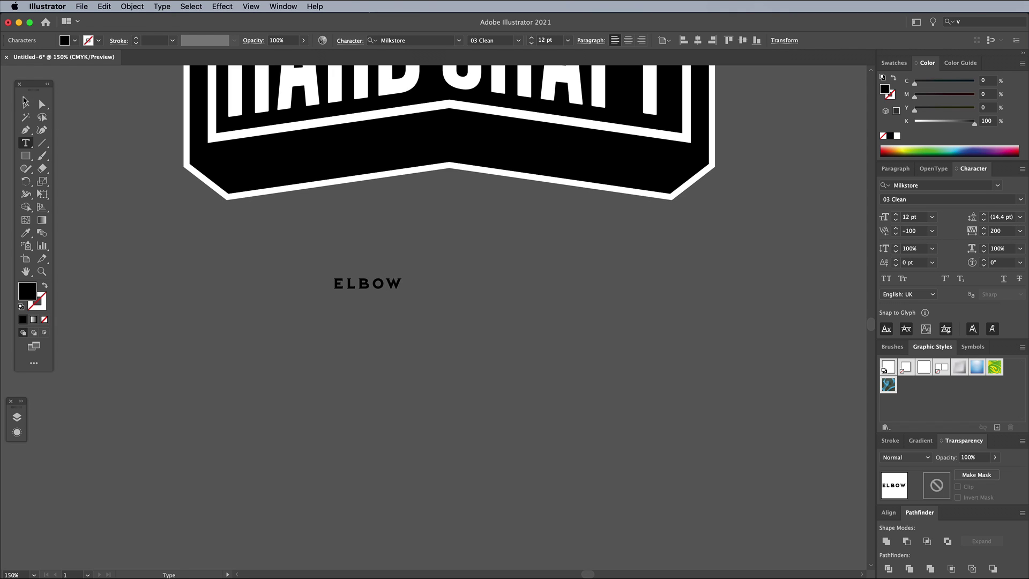
key("Escape")
left_click_drag(404, 292, 724, 296)
left_click(898, 137)
Step: Change the wording of the duplicate ELBOW text to GREASE
double_click(660, 292)
type("GREASE")
key("Escape")
Step: Move the ELBOW text onto the badge so its first letter sits at the lower-left corner of the slanted bottom edge
left_click_drag(368, 304, 279, 192)
key("super+equal")
key("super+equal")
key("super+equal")
left_click_drag(240, 298, 239, 294)
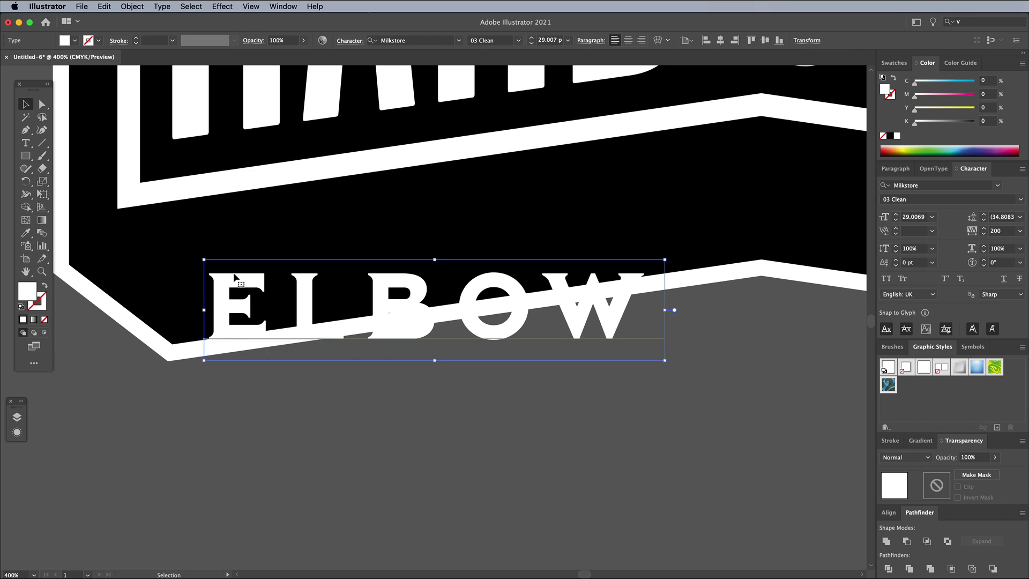
Step: Shear the ELBOW text by -8.2° to follow the badge's lower-left slanted edge and move it up into the black band
left_click(133, 7)
mouse_move(145, 22)
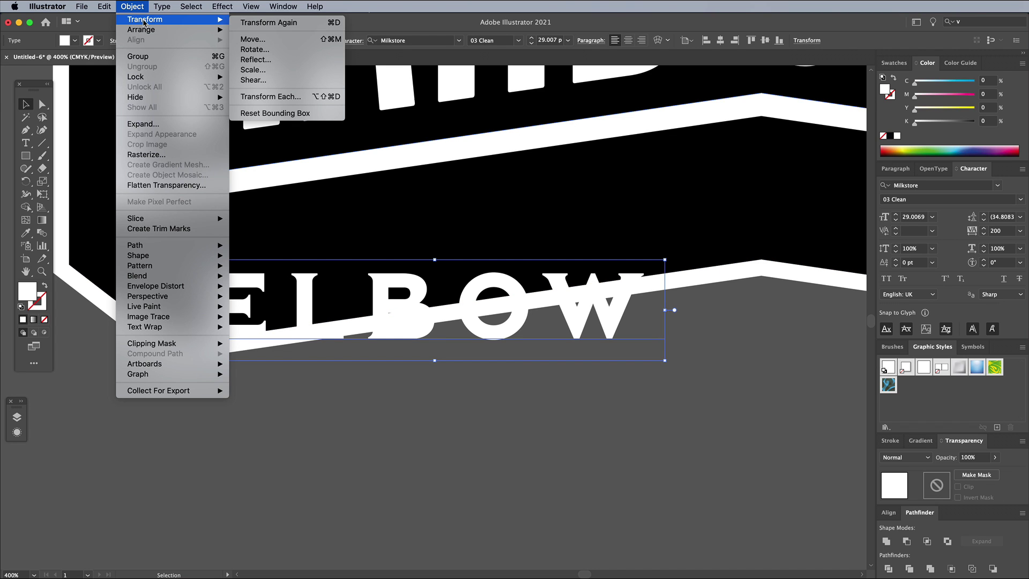
left_click(252, 80)
key("Down")
key("Down")
key("Down")
key("Down")
key("Down")
key("Down")
key("Down")
key("Down")
key("Down")
key("Down")
key("Down")
key("Down")
key("Down")
key("Down")
key("Down")
key("Down")
key("Down")
key("Down")
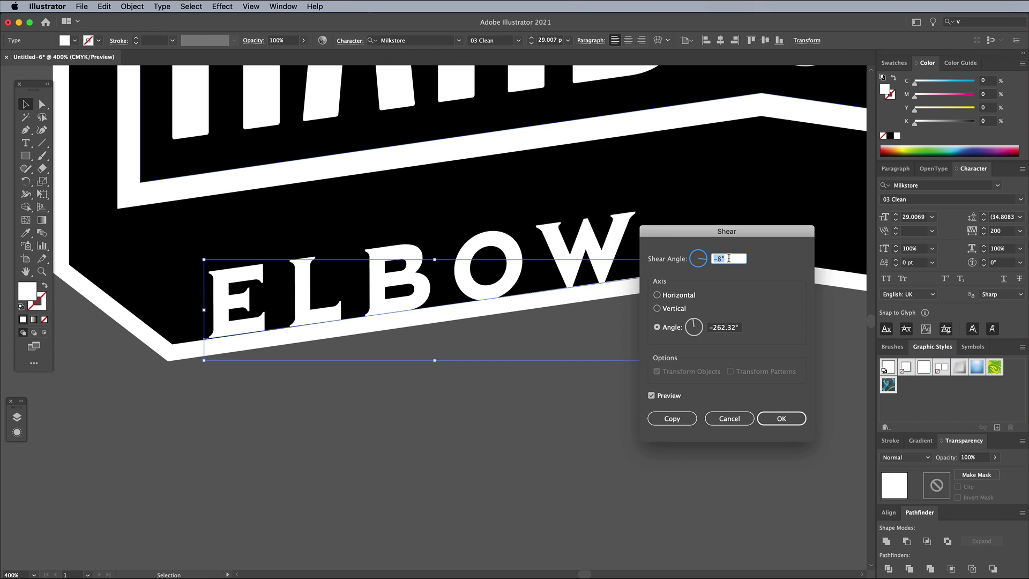
type("-8.3")
key("Tab")
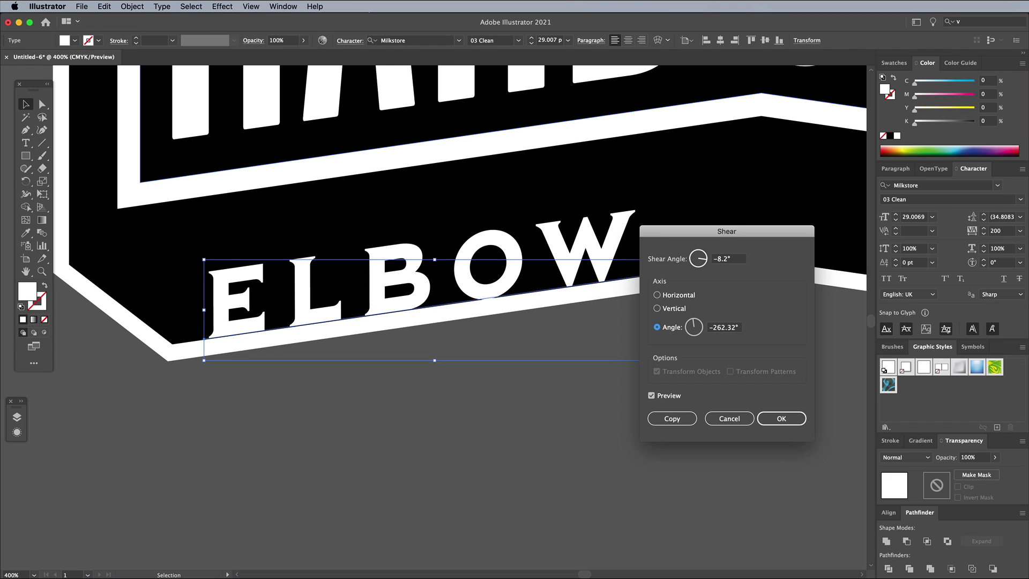
left_click(787, 419)
left_click_drag(446, 287, 523, 238)
Step: Shear the GREASE text by 8.2° so its baseline follows the slanted bottom edge on the badge's right half
scroll(523, 238, "right", 8)
scroll(271, 245, "down", 8)
scroll(351, 177, "up", 4)
scroll(420, 317, "right", 3)
left_click(121, 6)
mouse_move(150, 20)
left_click(252, 78)
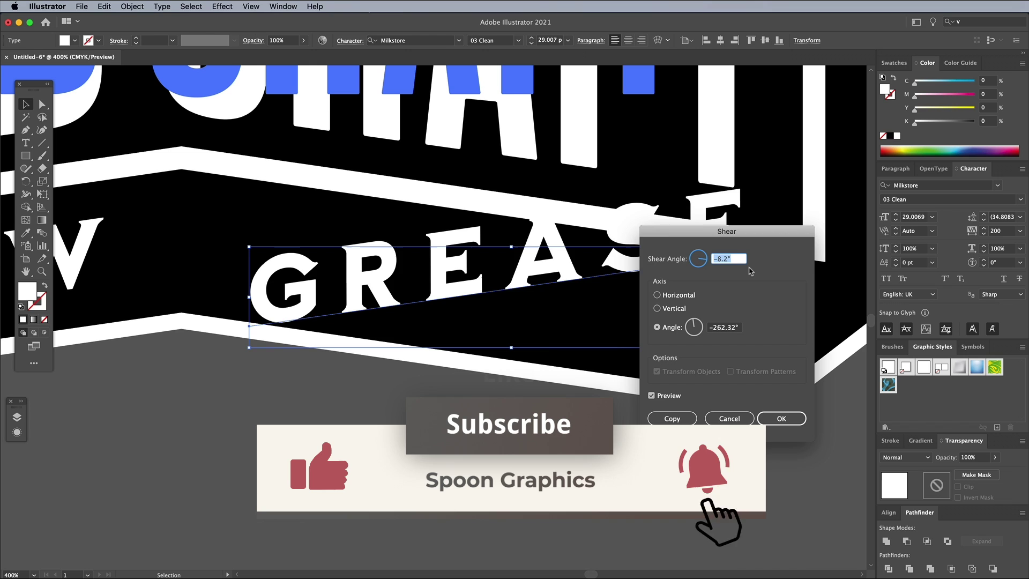
type("8.3")
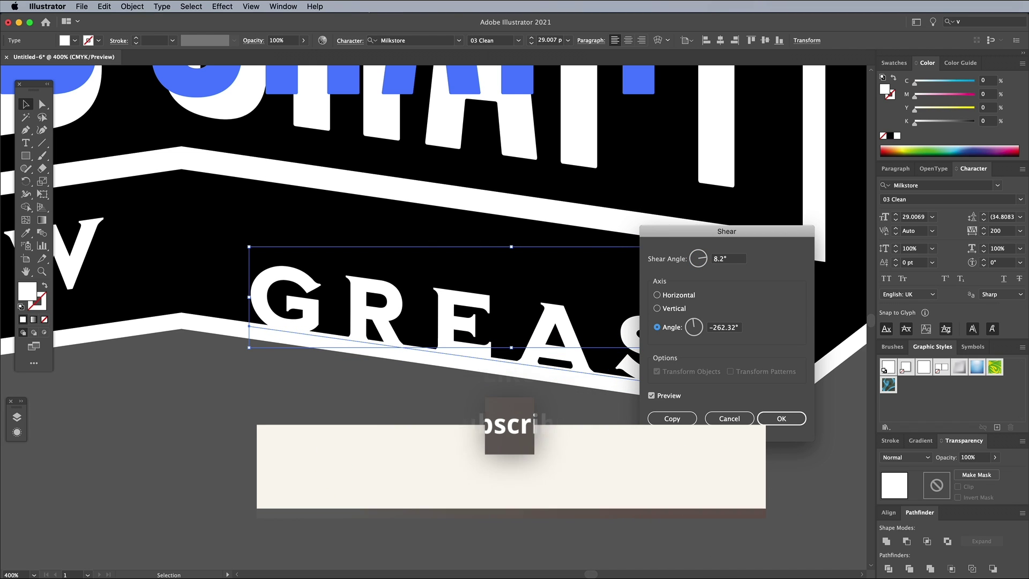
key("Tab")
key("Return")
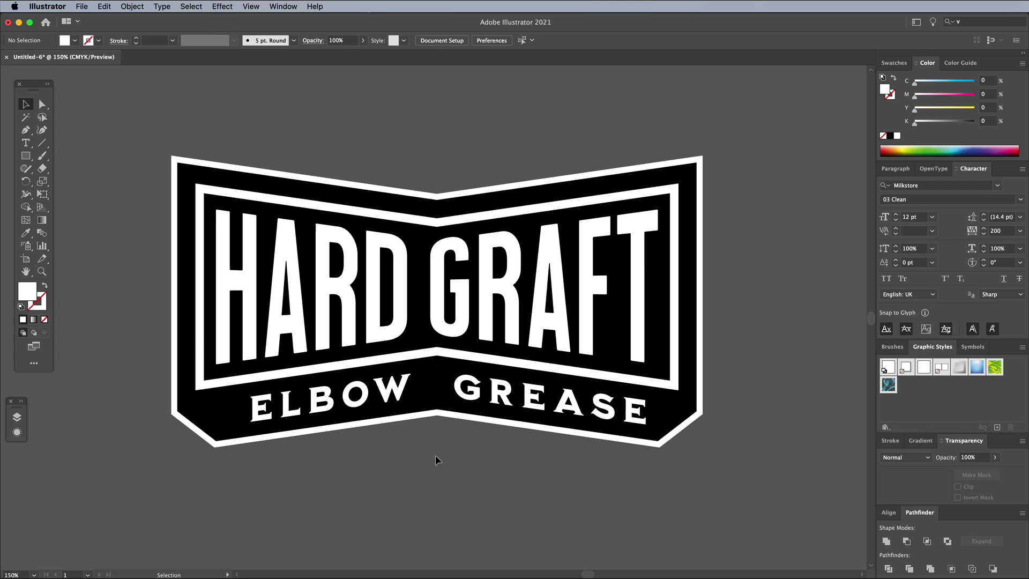
Step: Select the complete HARD GRAFT badge artwork and copy it
left_click_drag(120, 119, 765, 520)
left_click(104, 6)
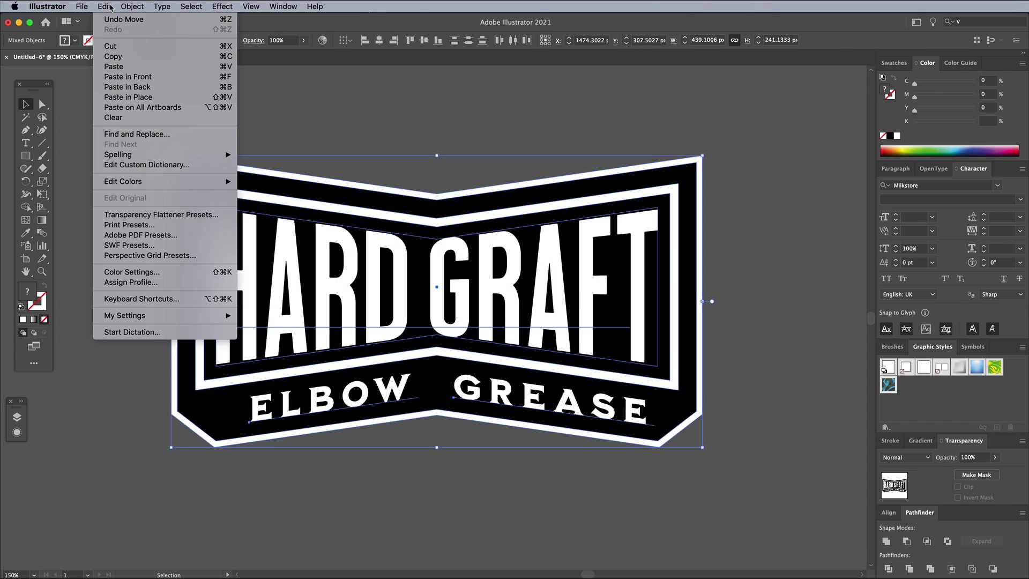
left_click(113, 56)
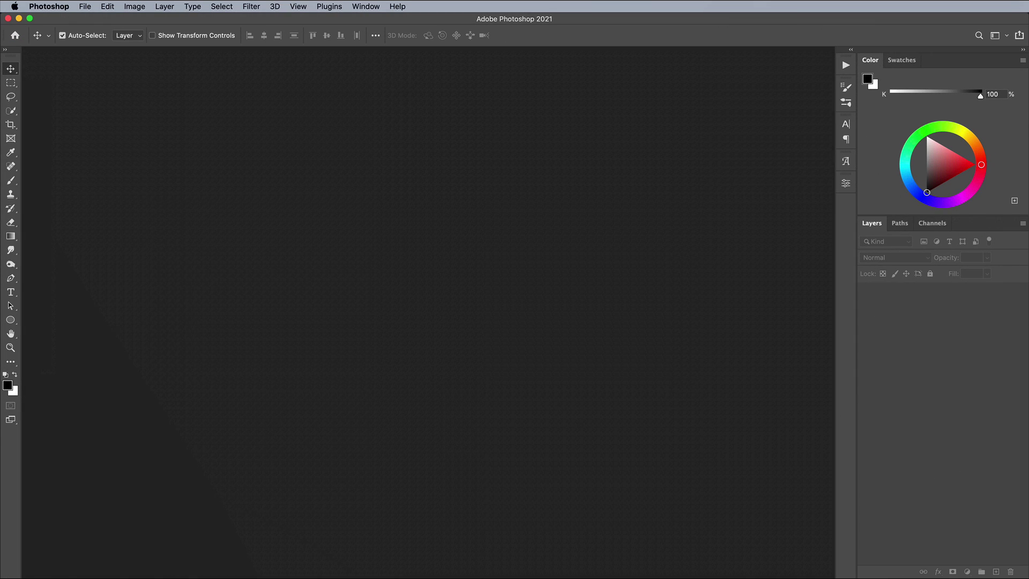
Step: Switch to Photoshop and create a new 3000 × 2000 px document in RGB Color mode
left_click(86, 6)
left_click(84, 19)
double_click(464, 254)
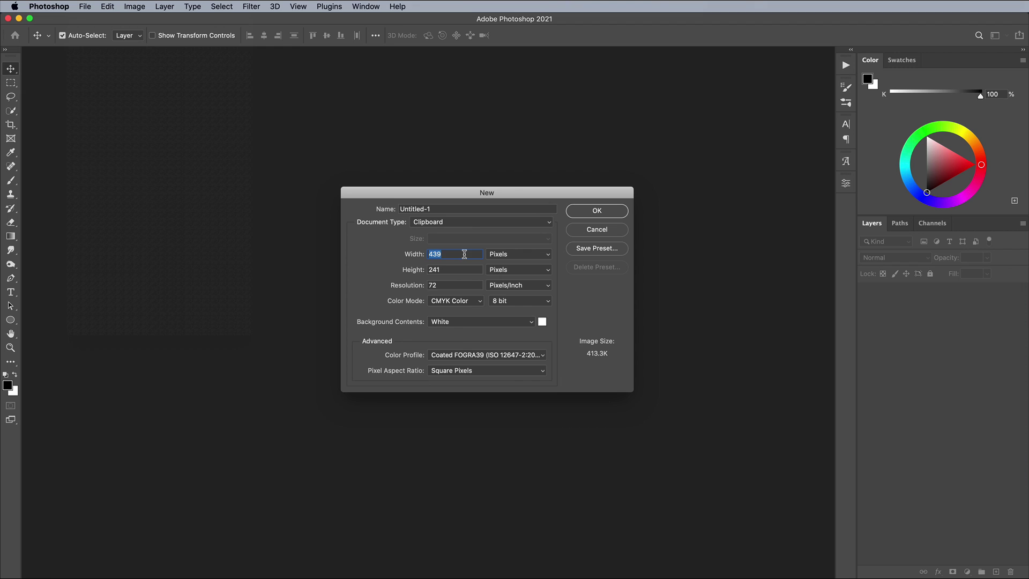
type("3000")
type("2000")
left_click(462, 302)
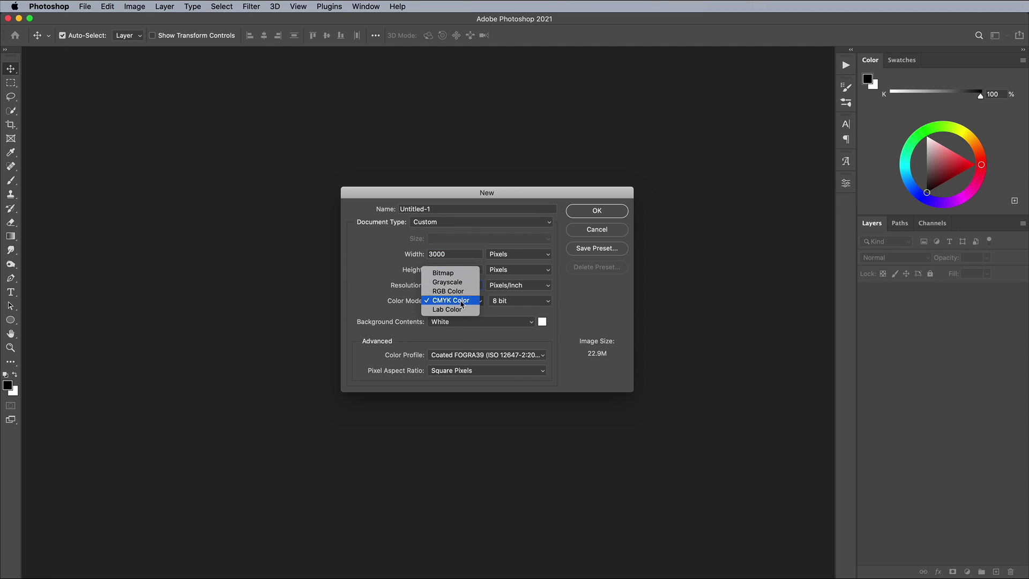
left_click(458, 293)
left_click(578, 211)
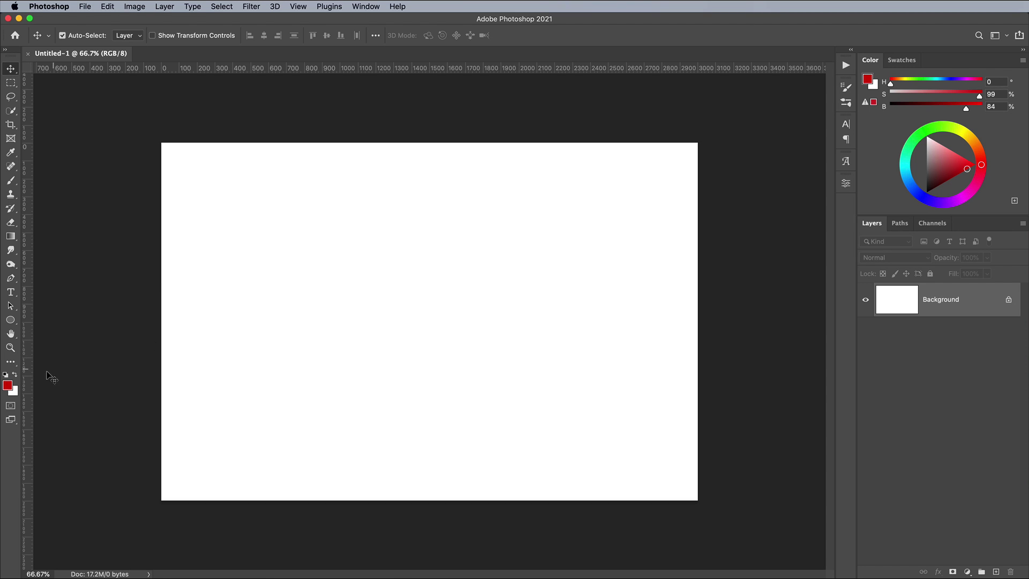
Step: Fill the Background layer with the red foreground colour #d50202
left_click(8, 385)
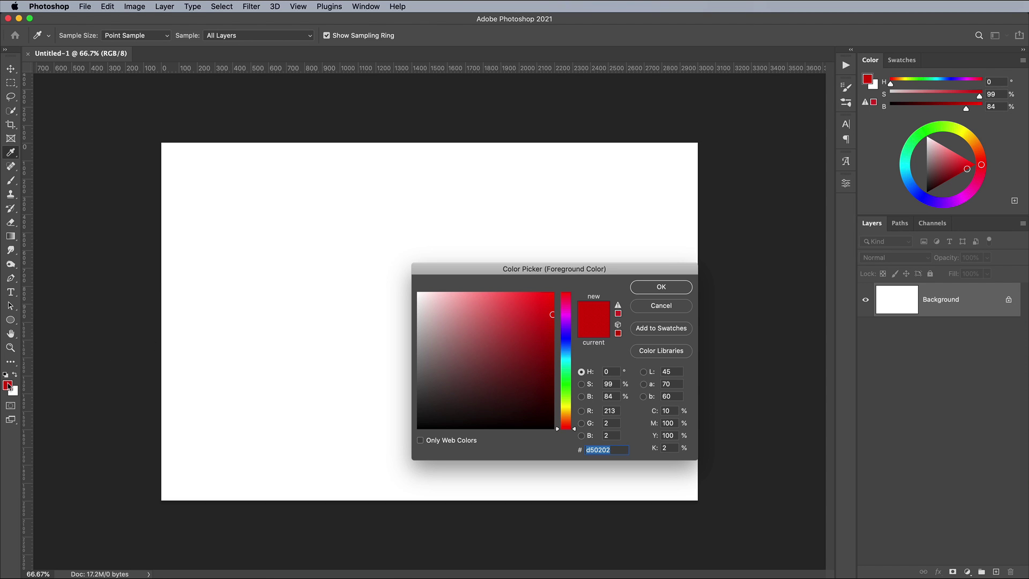
left_click(660, 288)
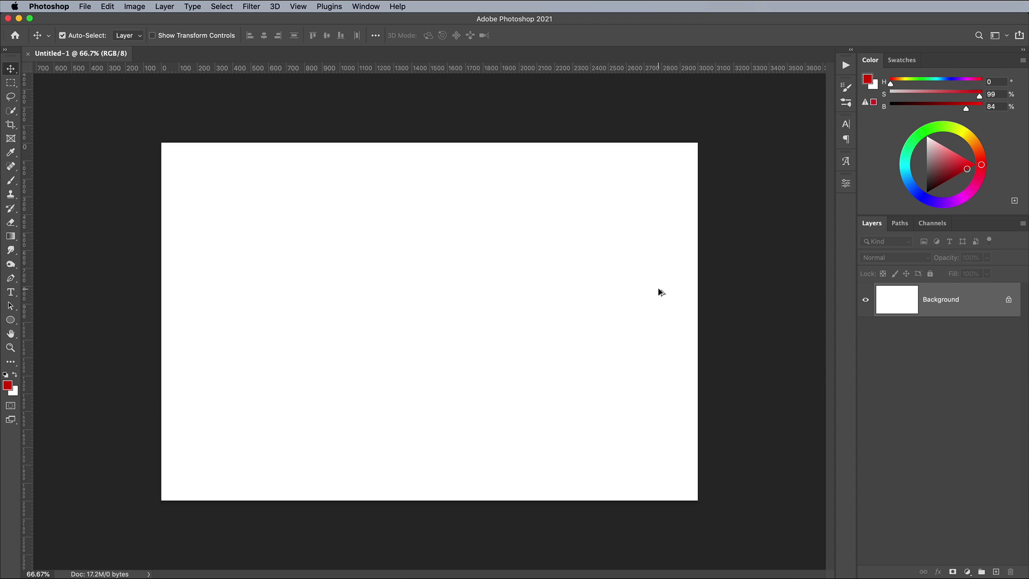
key("alt+BackSpace")
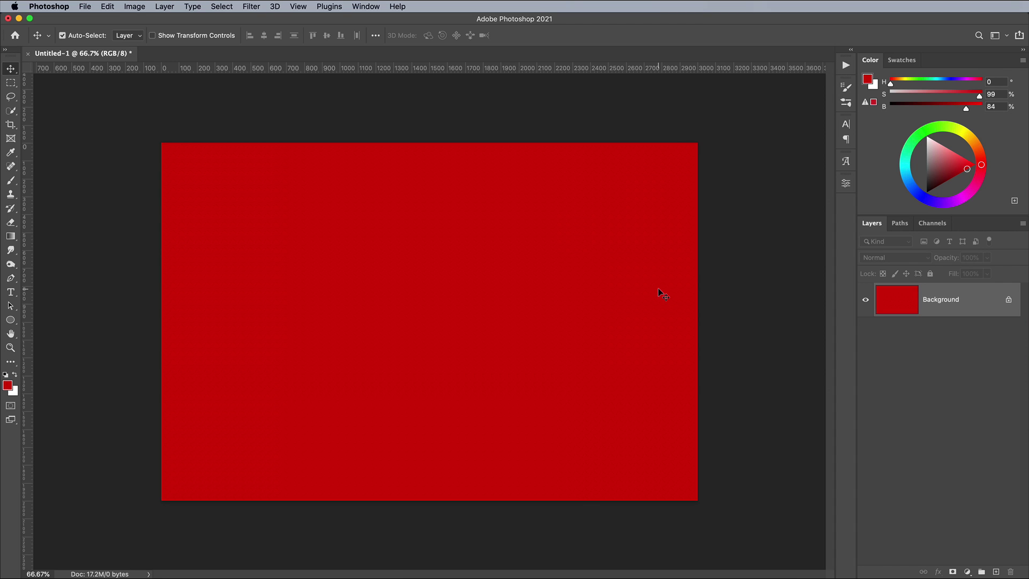
Step: Paste the badge artwork as pixels onto the red canvas and convert its layer to a smart object
key("super+v")
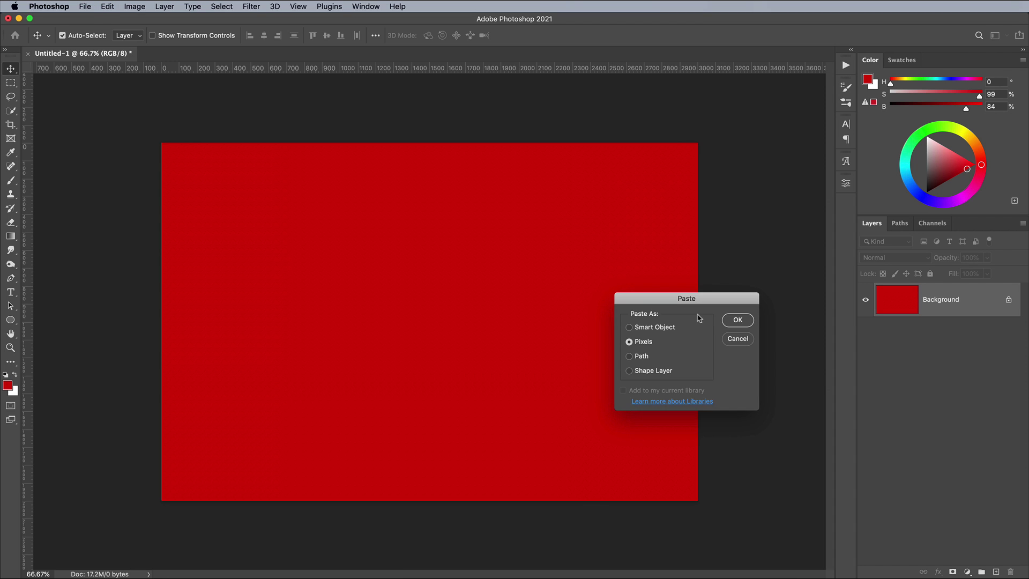
left_click(737, 320)
left_click_drag(267, 232, 265, 232)
key("Return")
key("super+1")
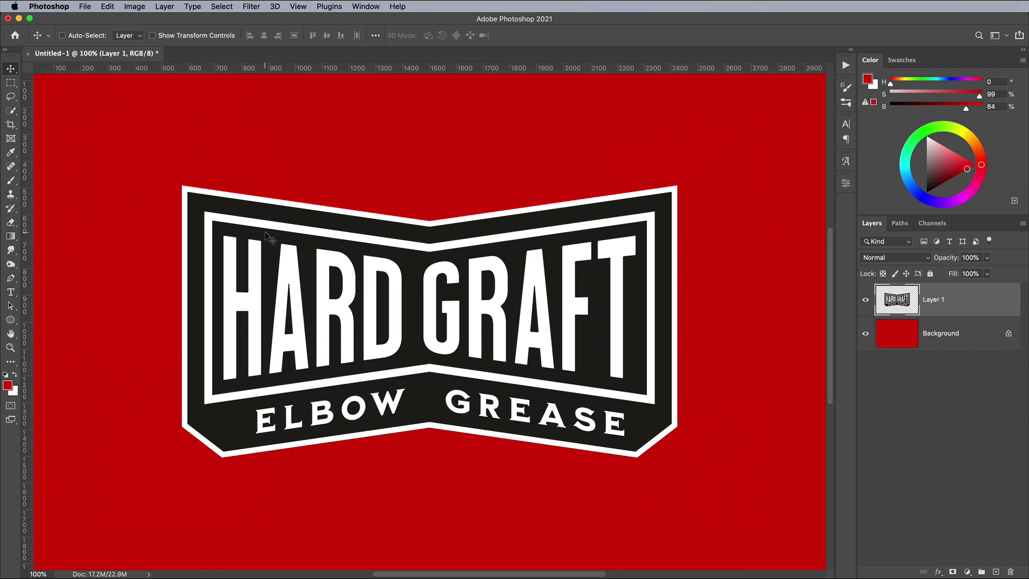
right_click(975, 298)
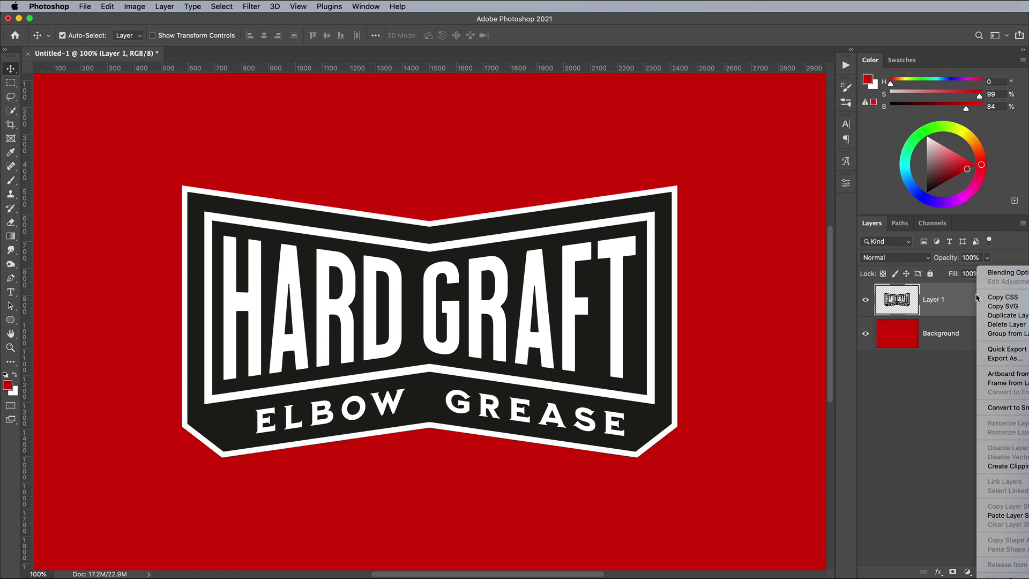
left_click(1004, 407)
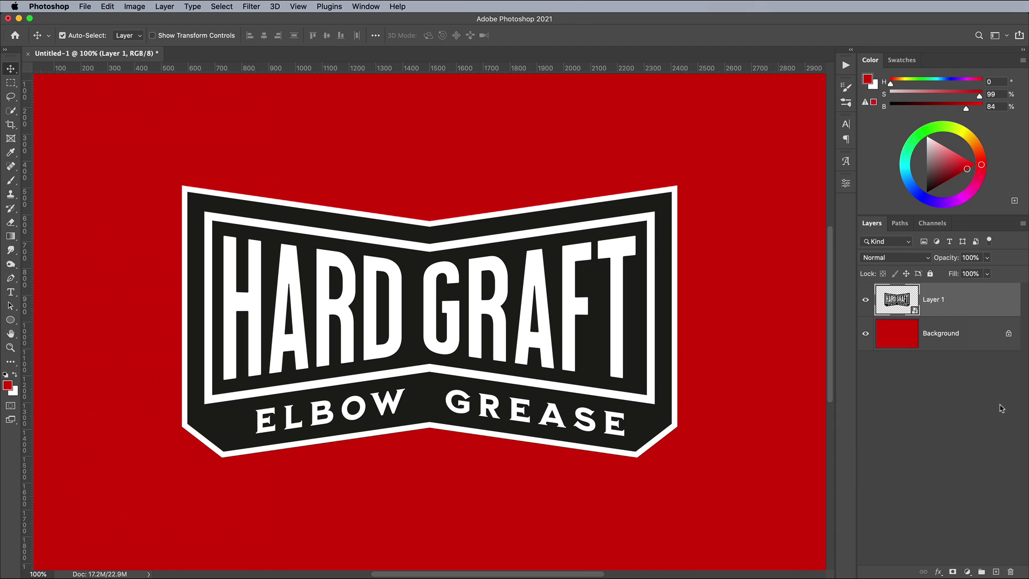
Step: Apply a Median noise filter with a 3-pixel radius to the badge layer
left_click(245, 6)
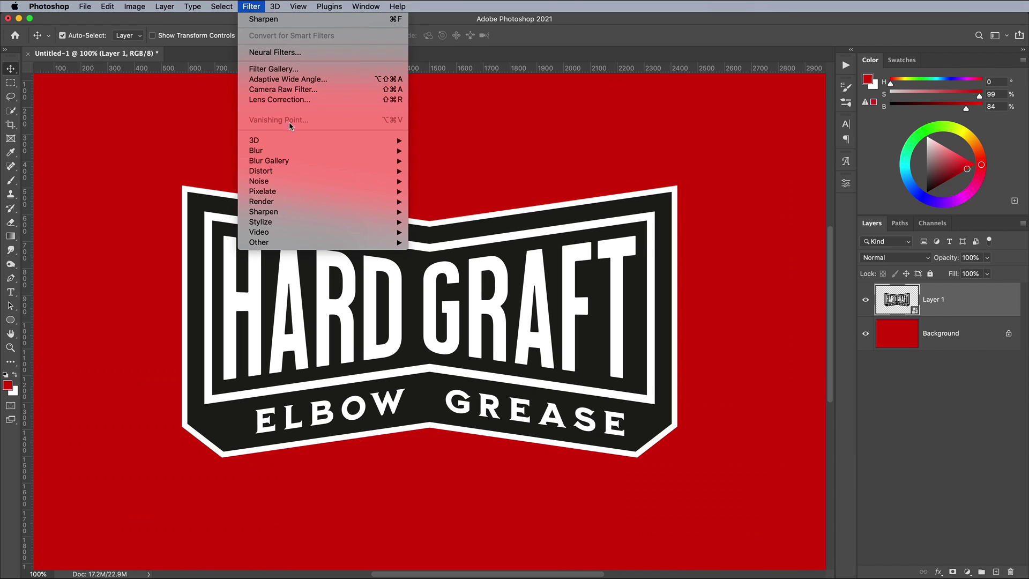
mouse_move(293, 181)
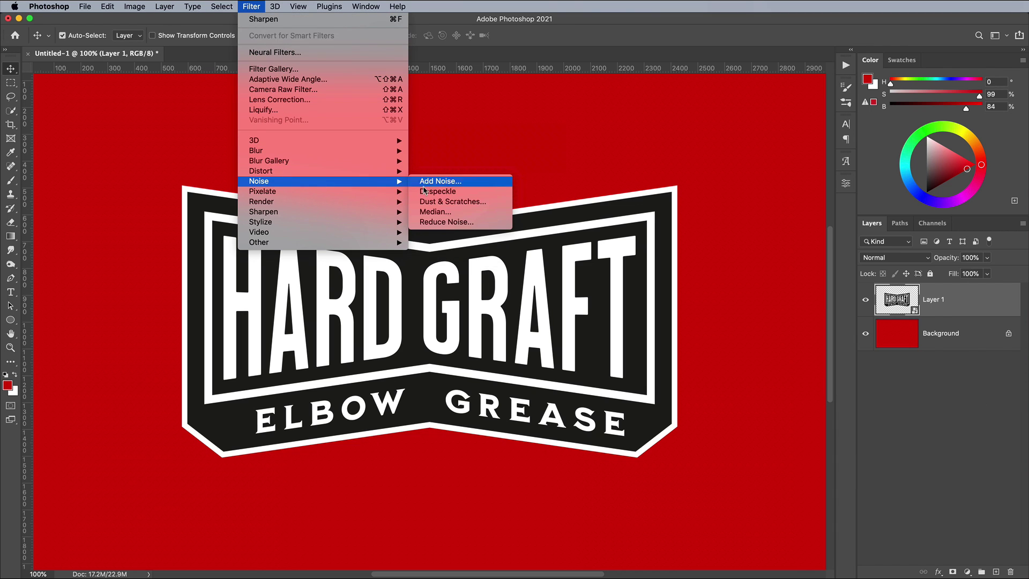
left_click(435, 212)
key("Down")
key("Down")
key("super+equal")
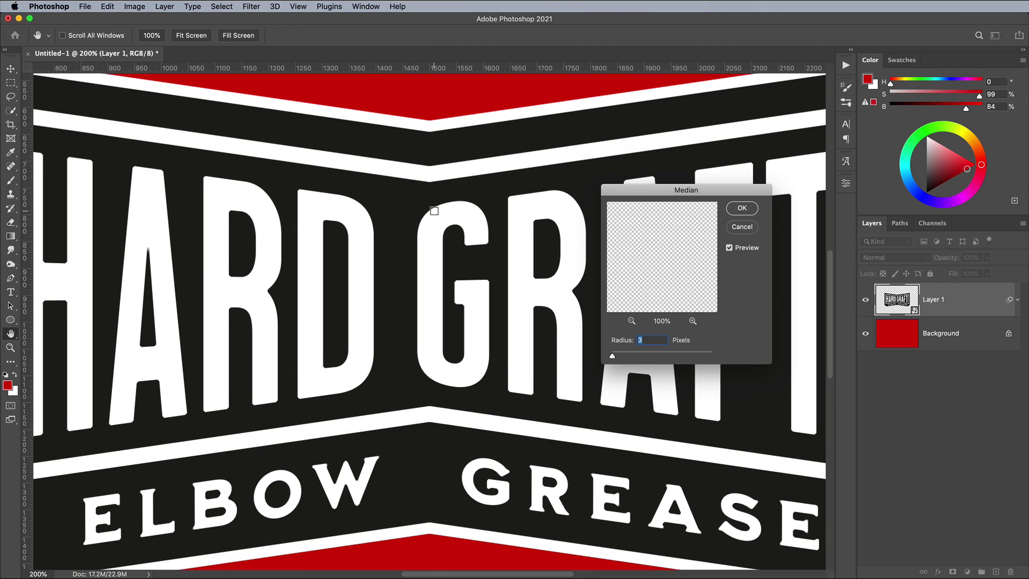
left_click(741, 207)
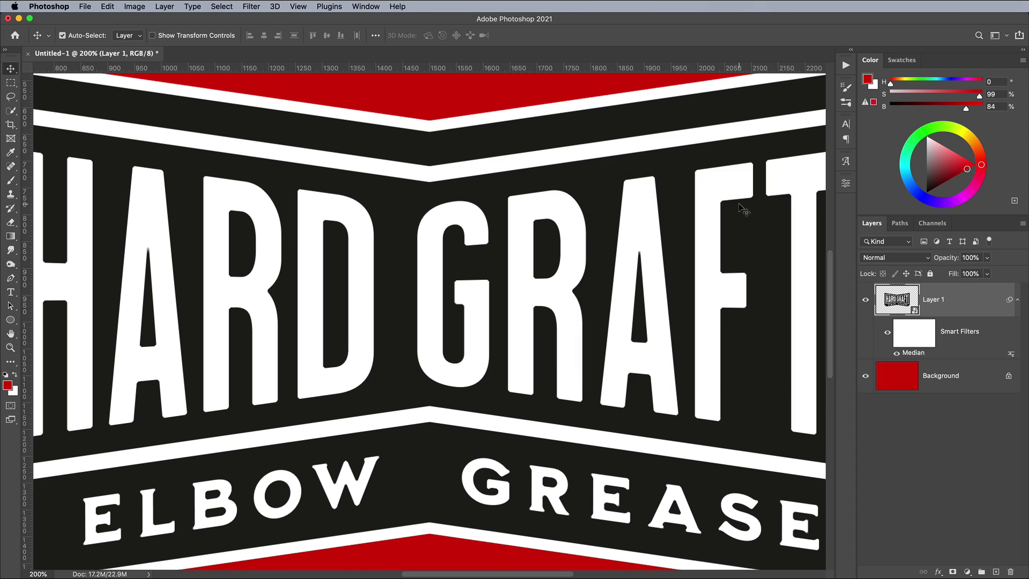
Step: Apply a Ripple distortion to the badge layer with an amount of 16% and size Large
left_click(260, 7)
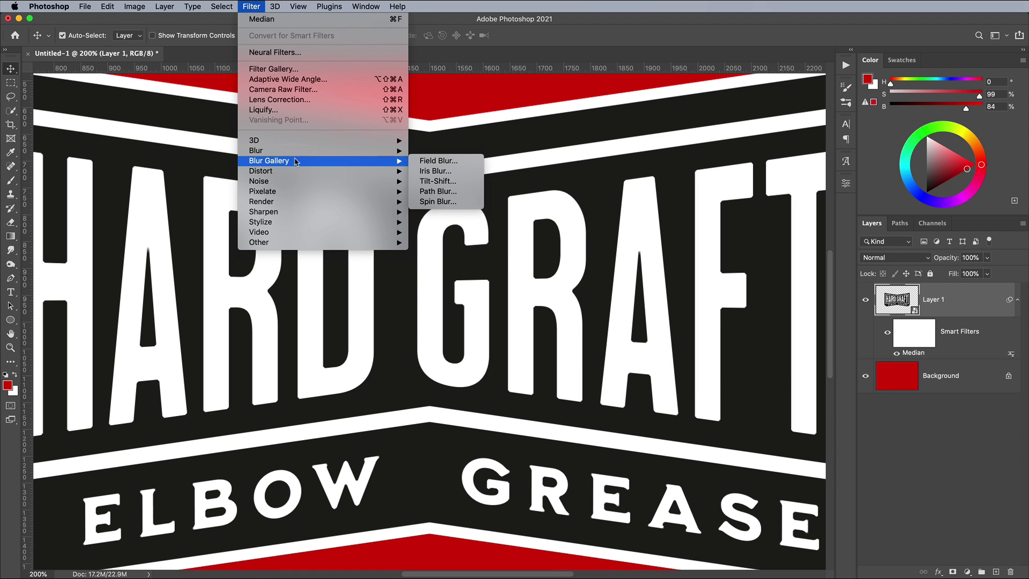
mouse_move(343, 171)
left_click(450, 204)
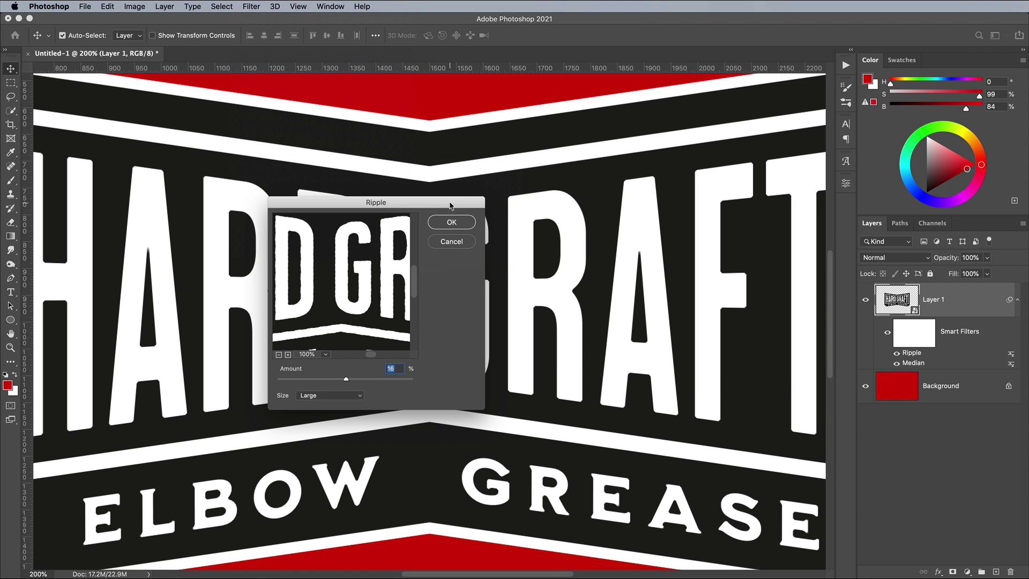
left_click_drag(419, 203, 641, 200)
left_click(569, 394)
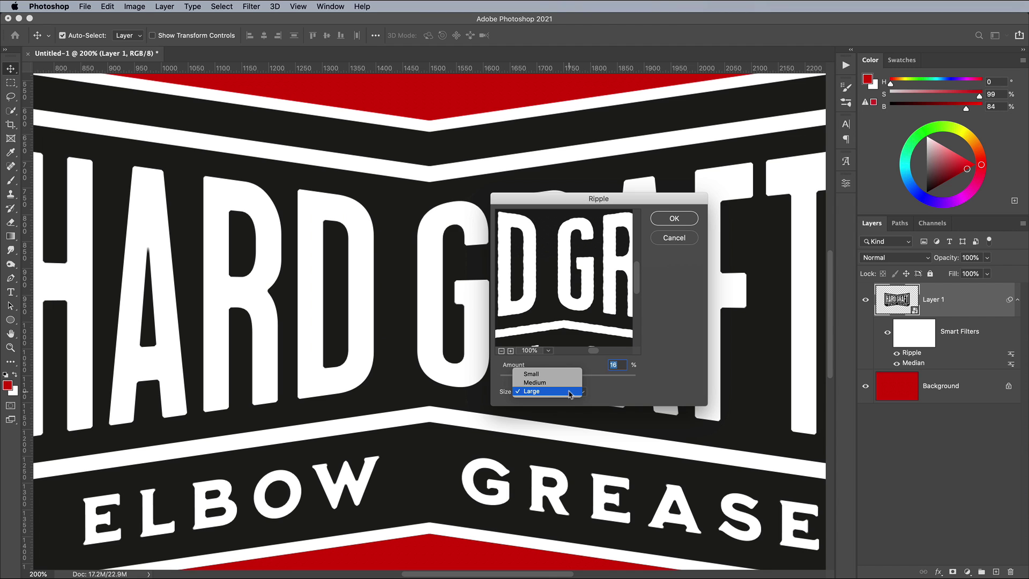
left_click(569, 393)
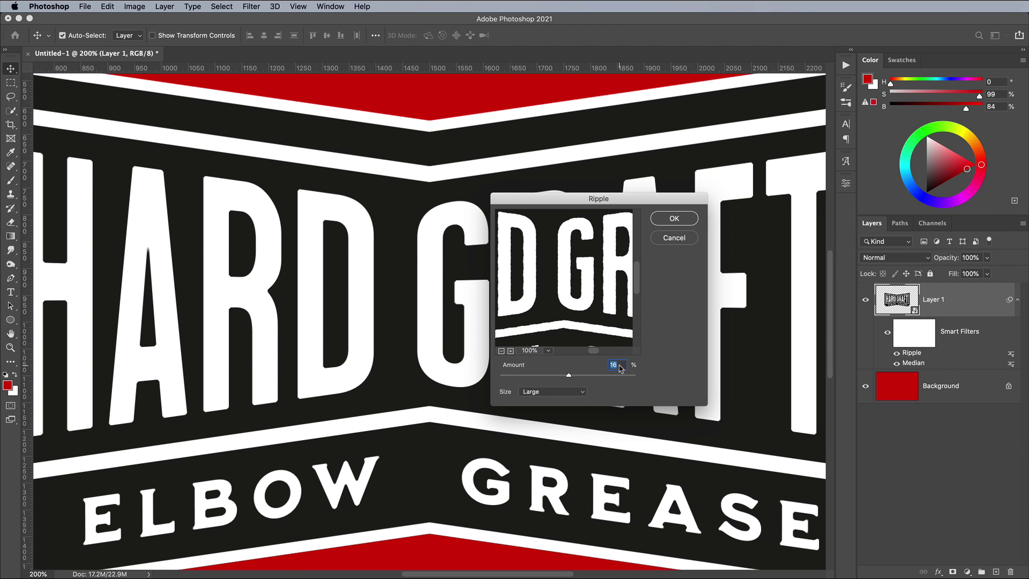
key("Return")
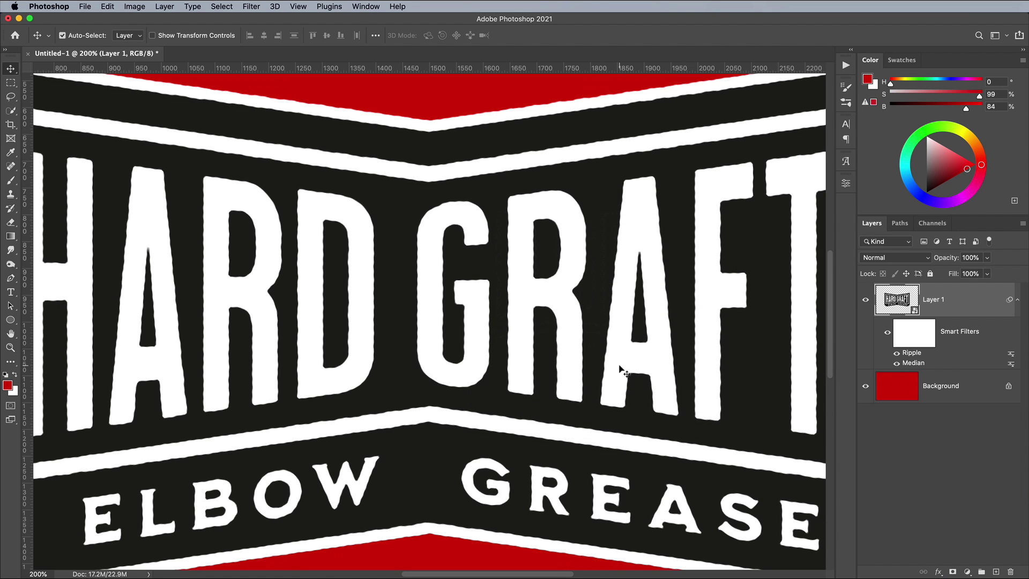
key("ctrl+minus")
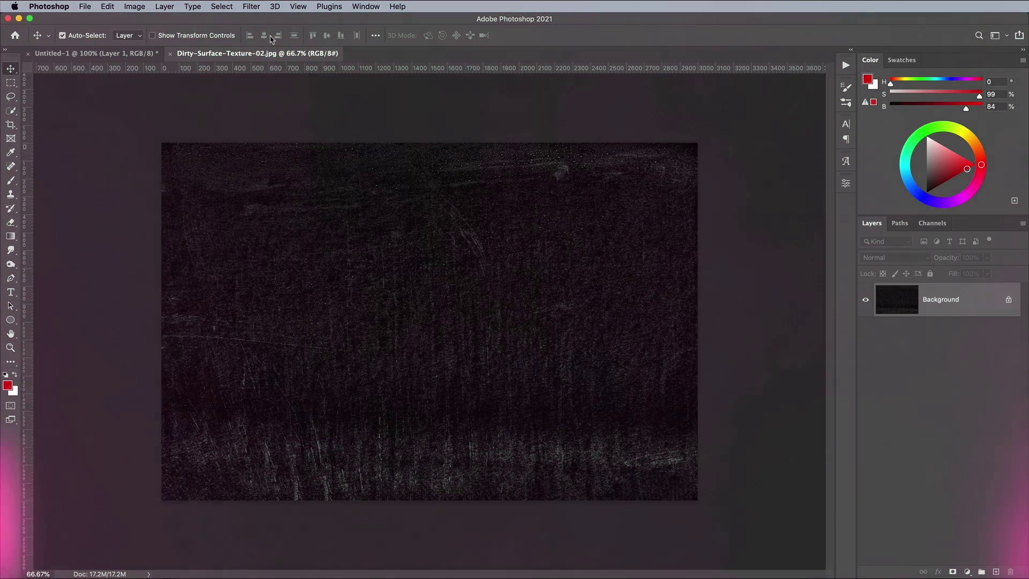
Step: Copy the entire Dirty-Surface-Texture-02.jpg image and close its document
left_click(222, 6)
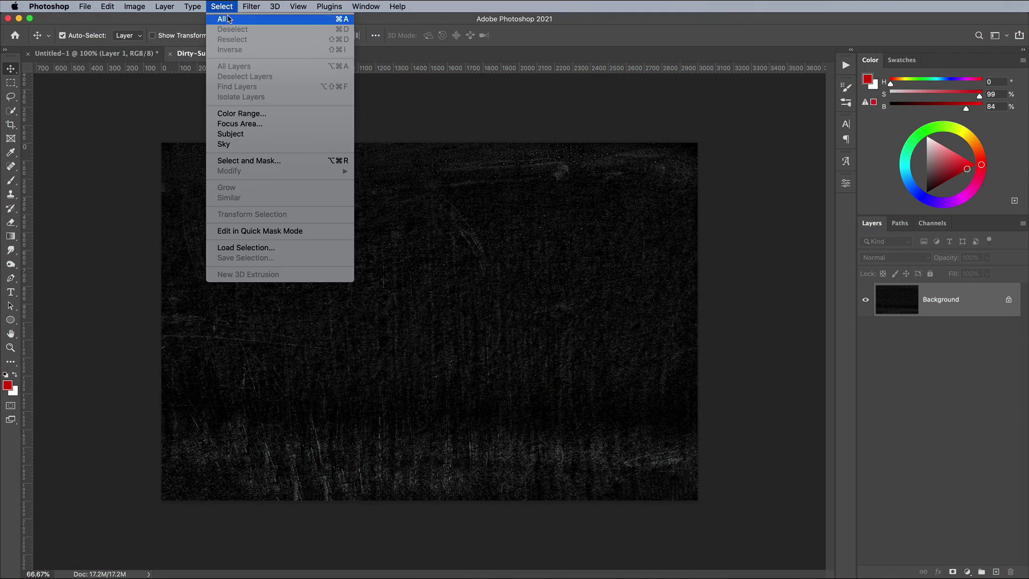
left_click(220, 19)
left_click(107, 6)
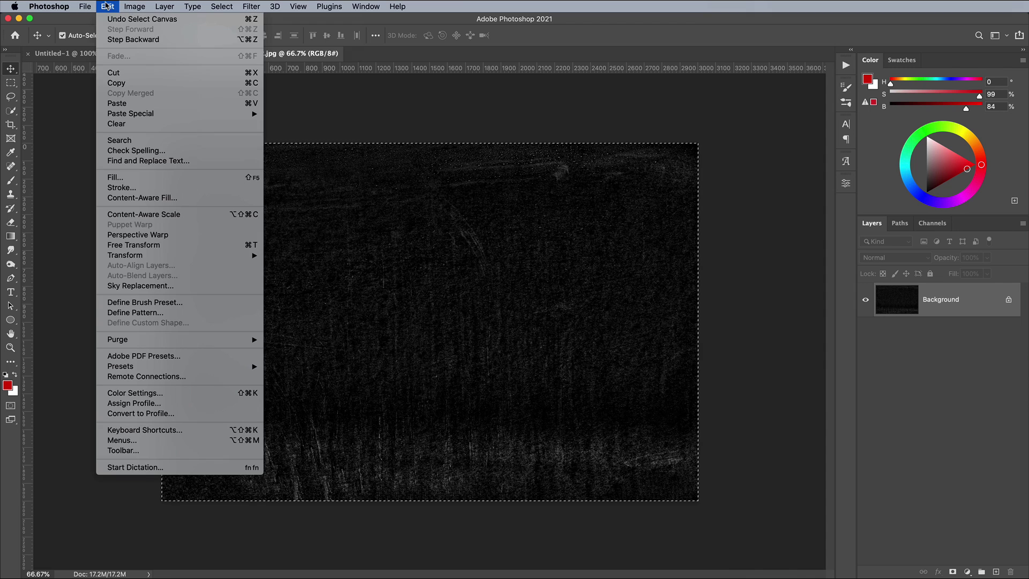
left_click(121, 83)
left_click(171, 54)
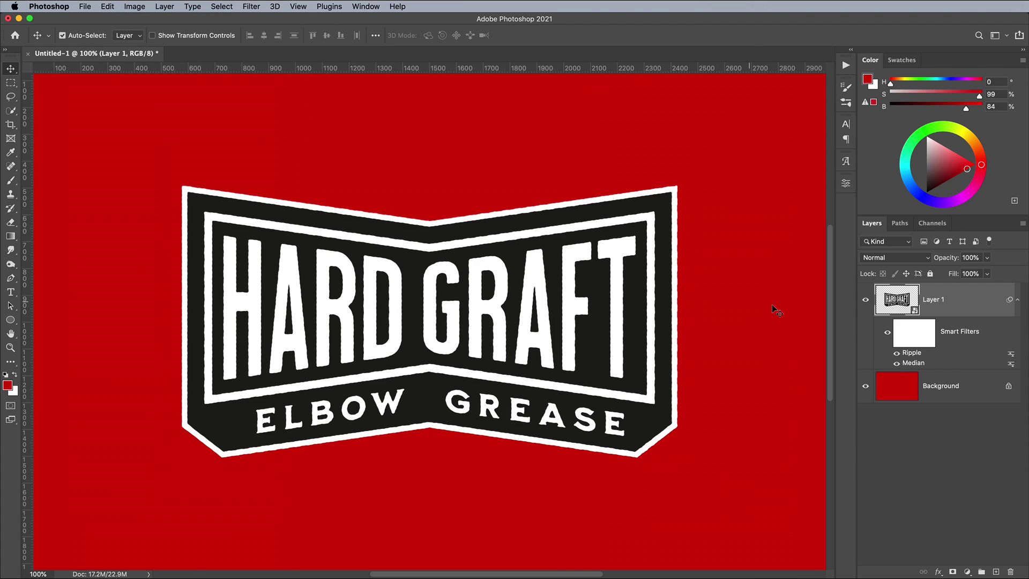
Step: Paste the dirty surface texture as a new layer directly above the red Background layer
left_click(931, 391)
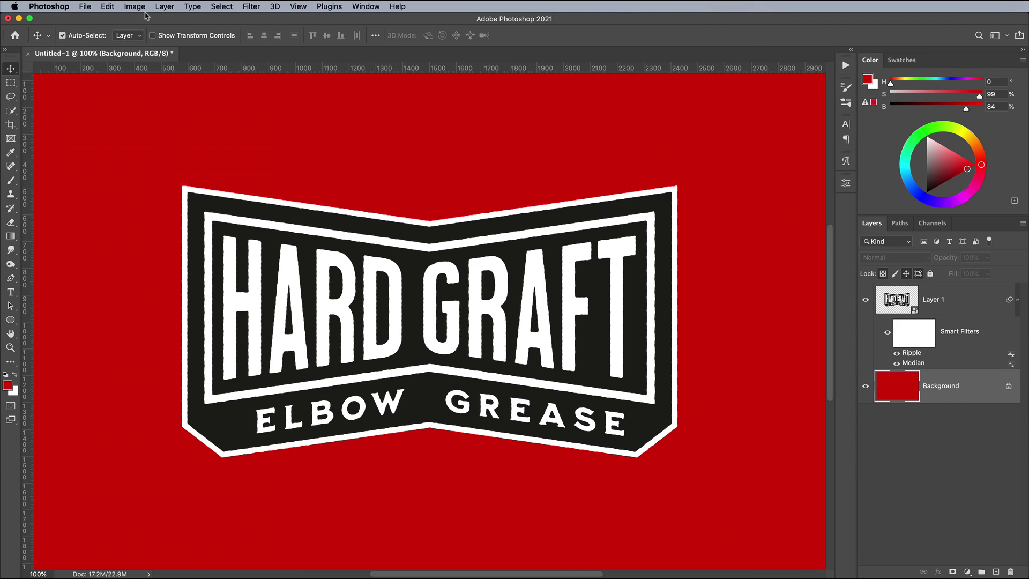
left_click(107, 6)
left_click(120, 104)
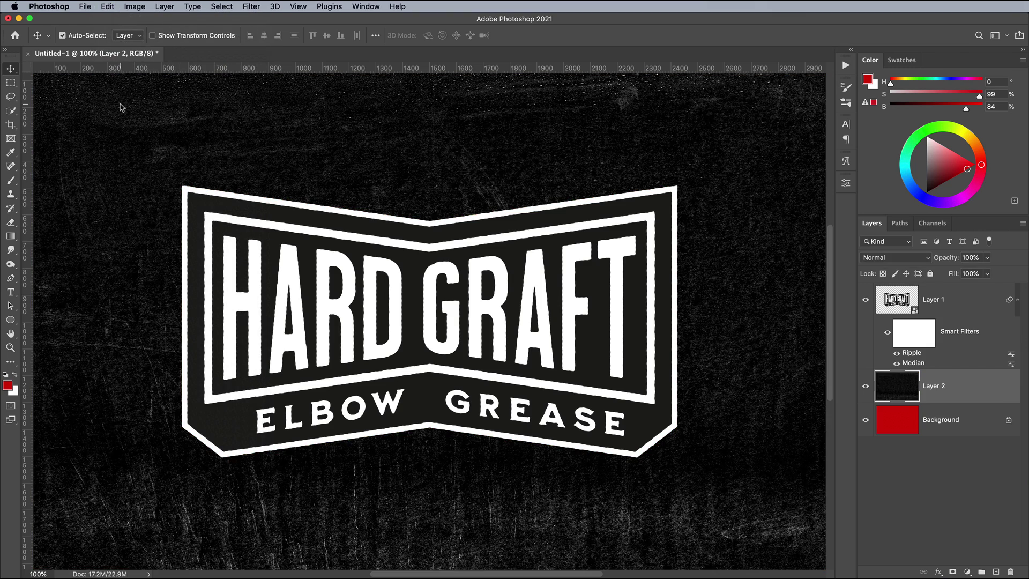
Step: Set the dirty texture layer's blend mode to Screen and slightly brighten its midtones with a Levels adjustment
left_click(879, 258)
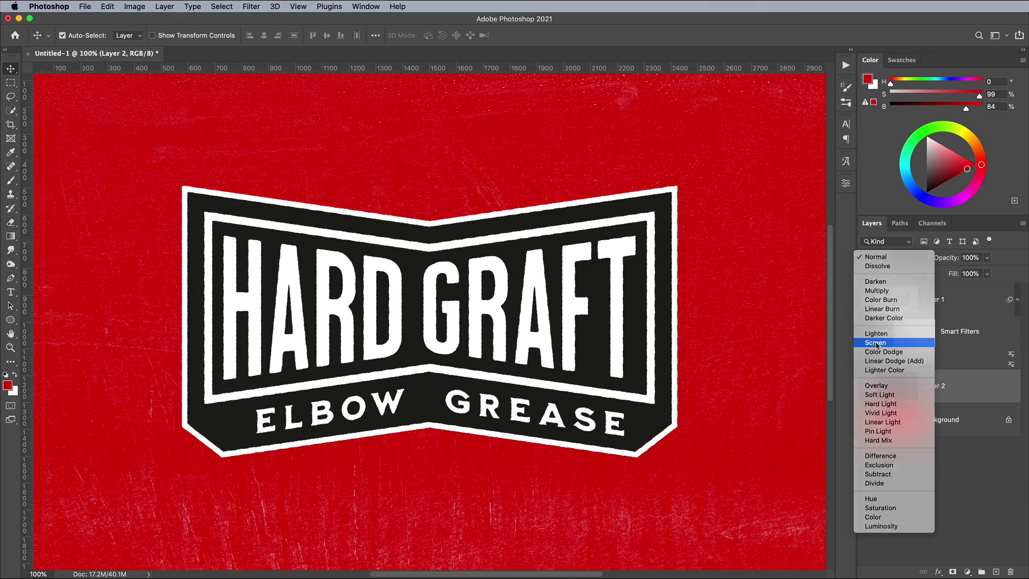
left_click(876, 344)
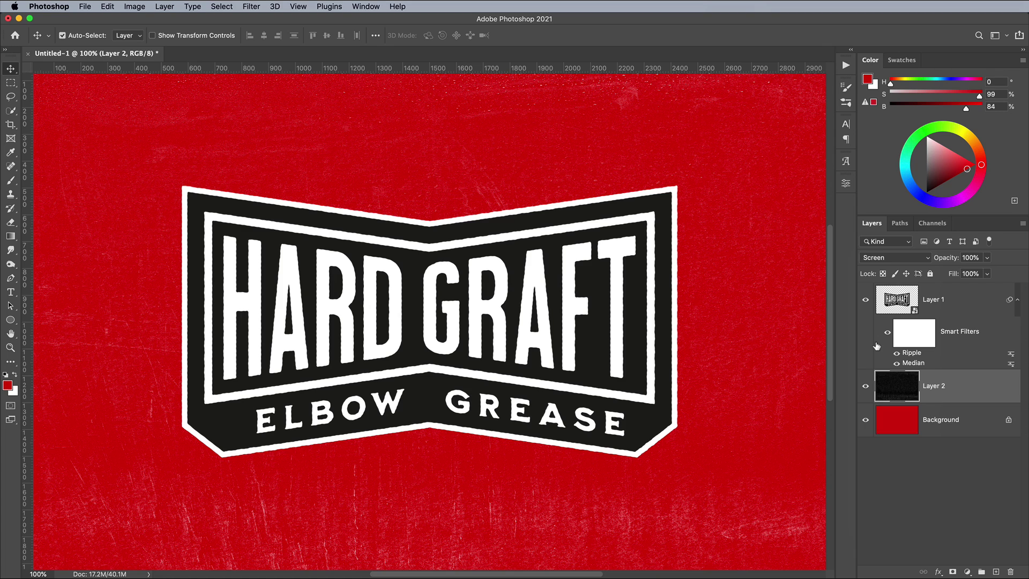
left_click(134, 7)
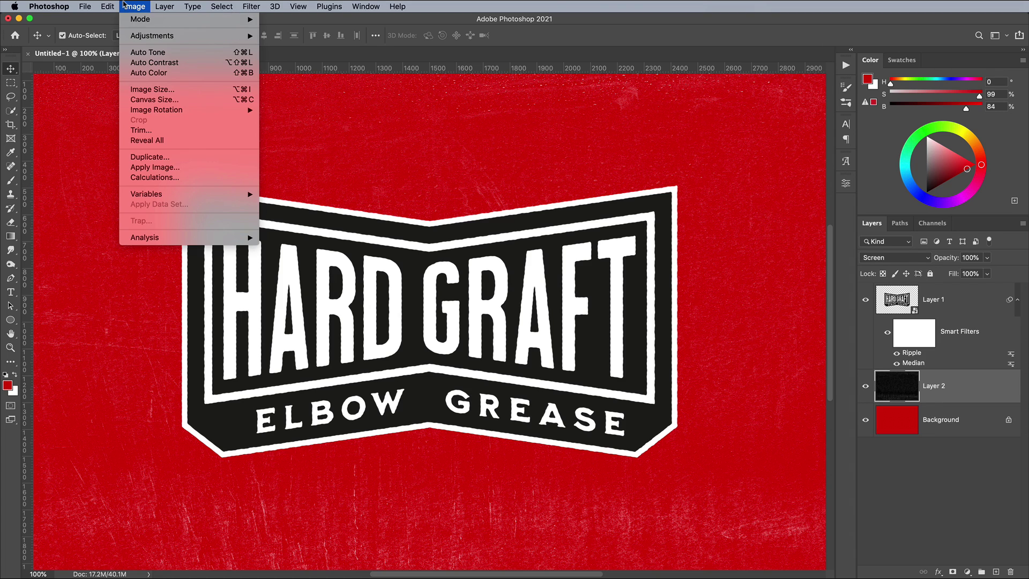
mouse_move(138, 36)
left_click(276, 46)
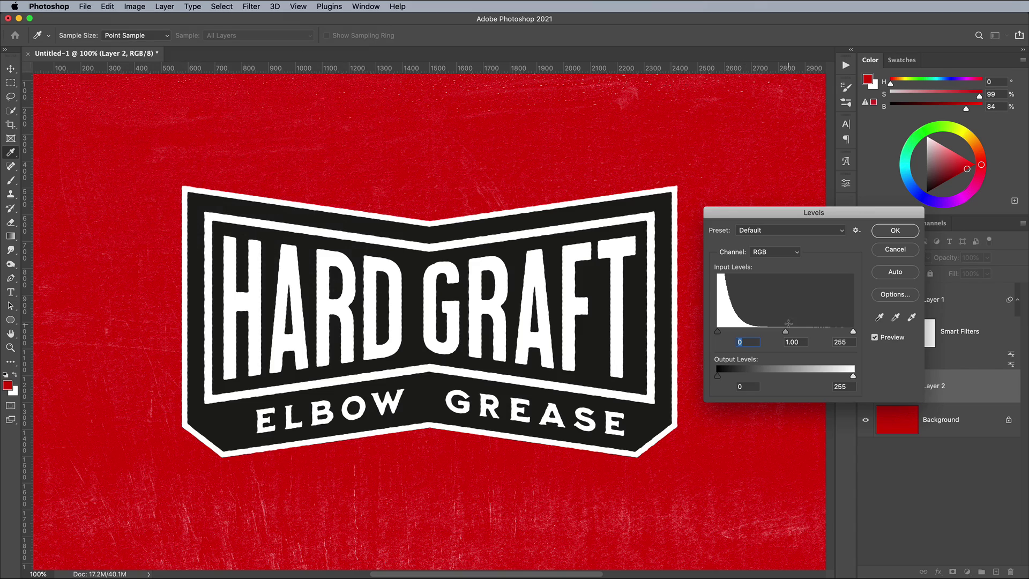
mouse_move(786, 334)
left_mouse_down()
mouse_move(765, 334)
mouse_move(779, 333)
left_mouse_up()
key("Tab")
left_click(888, 234)
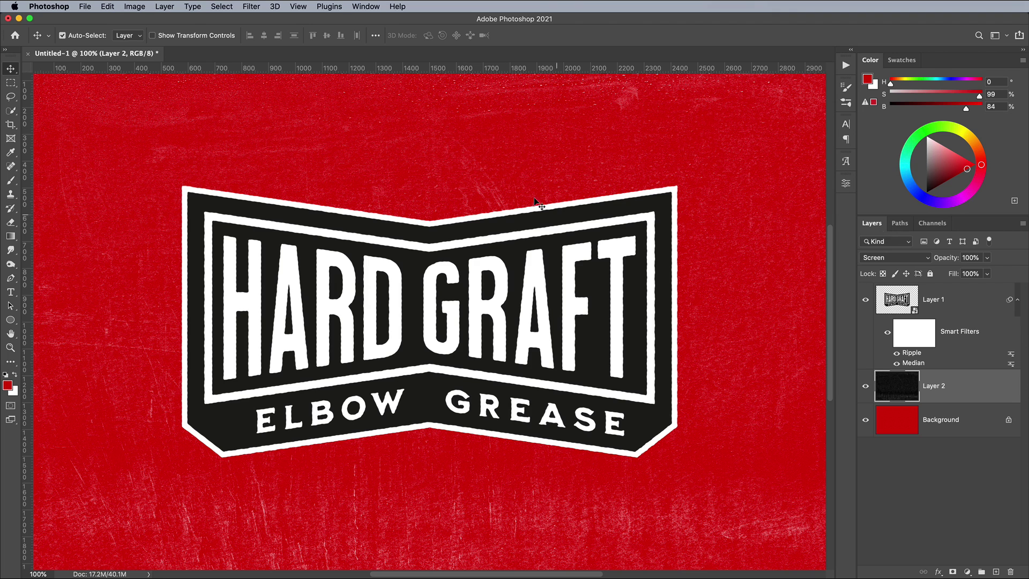
Step: Select the entire canvas and copy the dirty texture layer's contents
left_click(224, 7)
left_click(224, 20)
left_click(108, 6)
left_click(116, 83)
Step: Add a layer mask to the badge layer and paste the copied dirty texture into that mask
left_click(901, 307)
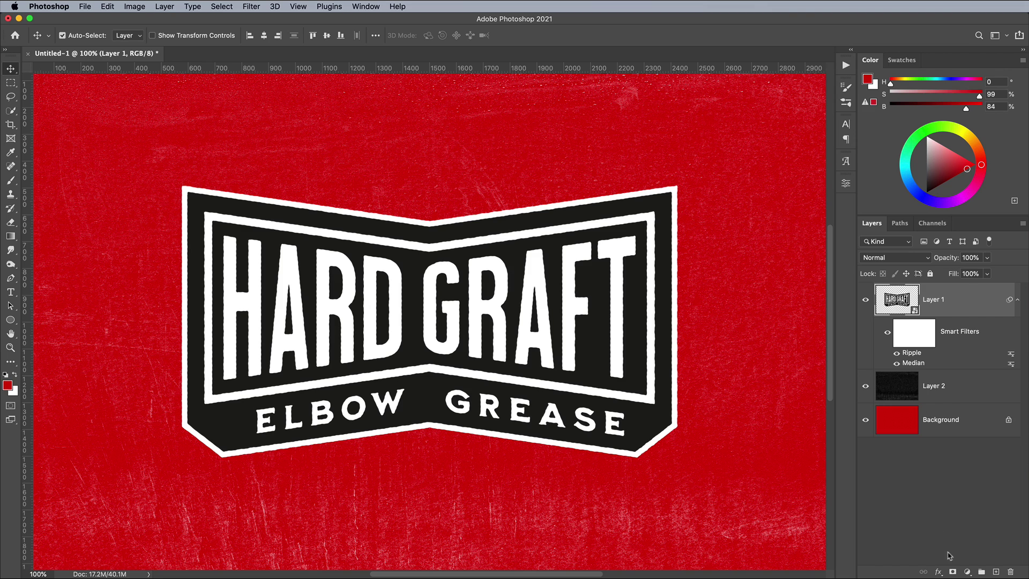
left_click(953, 572)
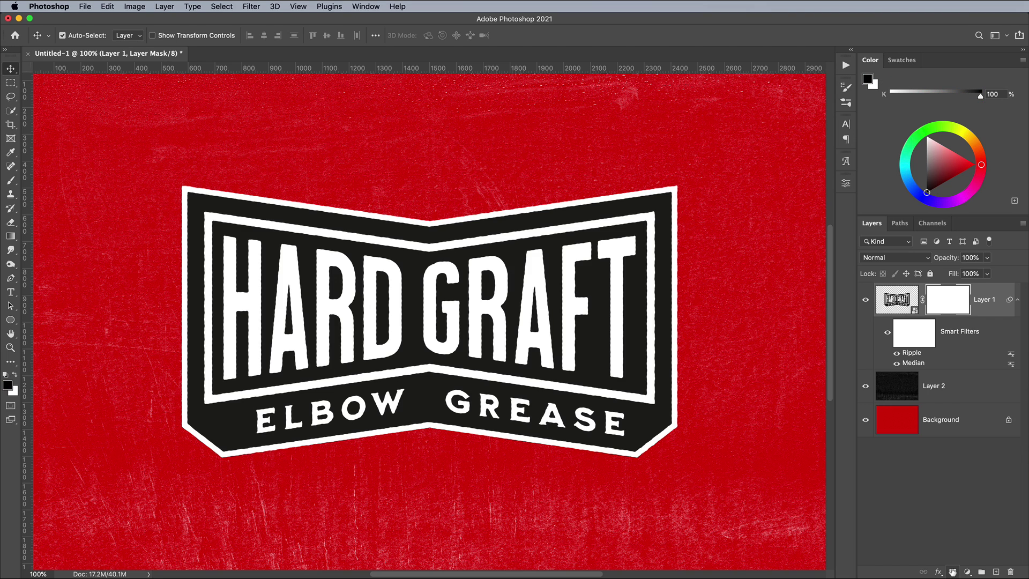
left_click(941, 304, "alt")
left_click(107, 6)
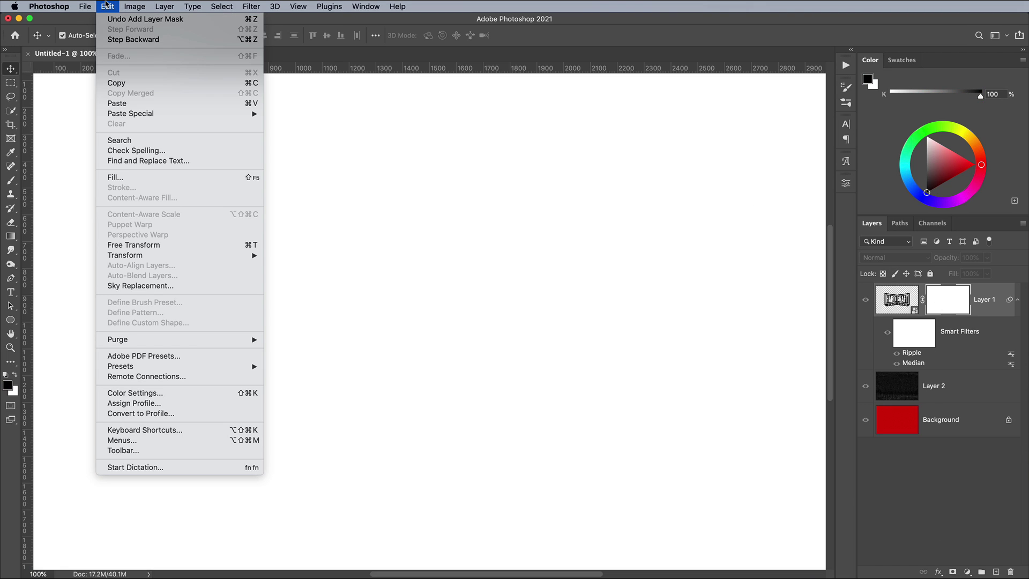
left_click(126, 102)
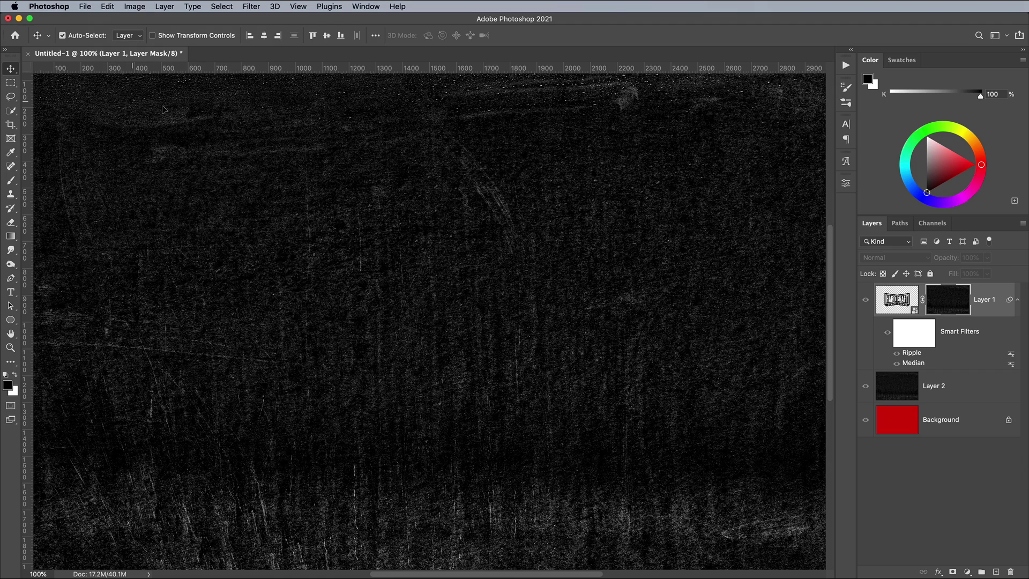
left_click(904, 302)
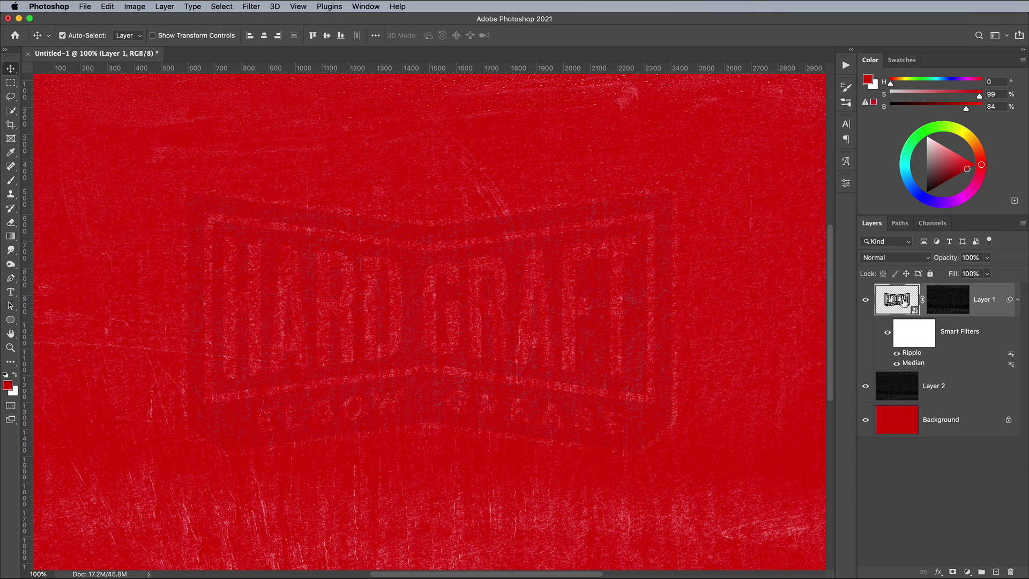
Step: Invert the badge layer's mask so the texture's light specks erode the artwork
left_click(947, 303)
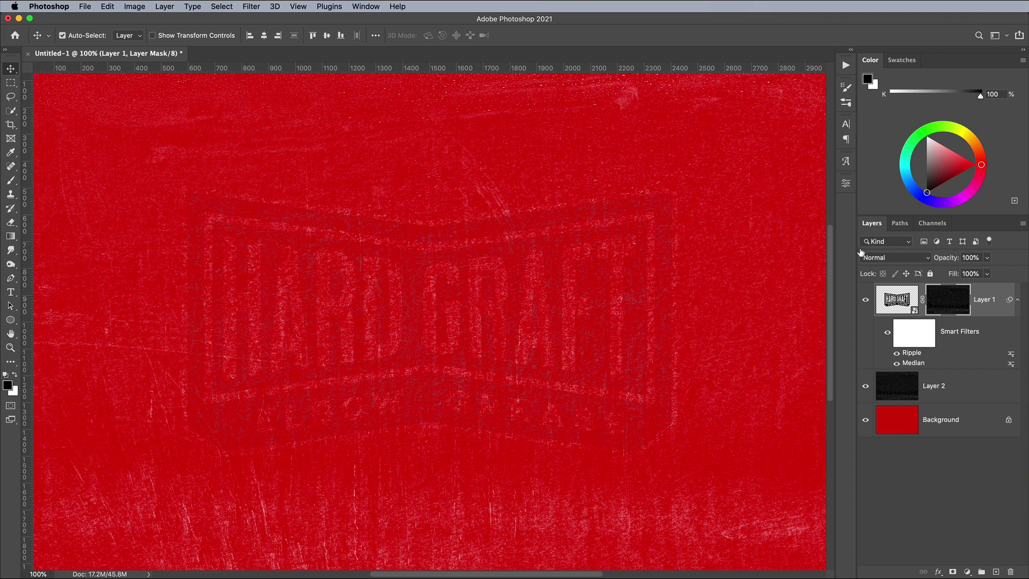
left_click(135, 6)
mouse_move(146, 37)
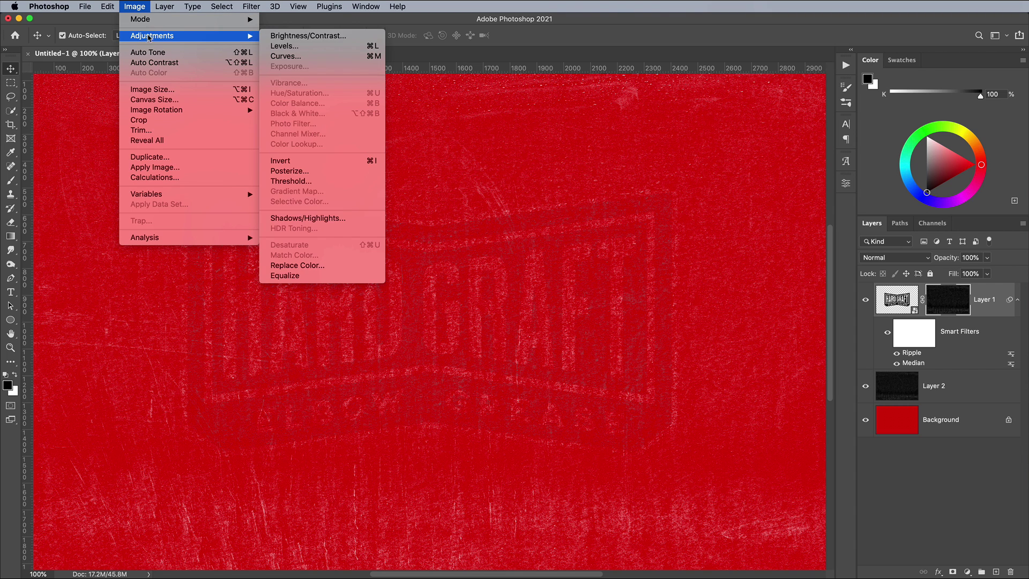
left_click(306, 161)
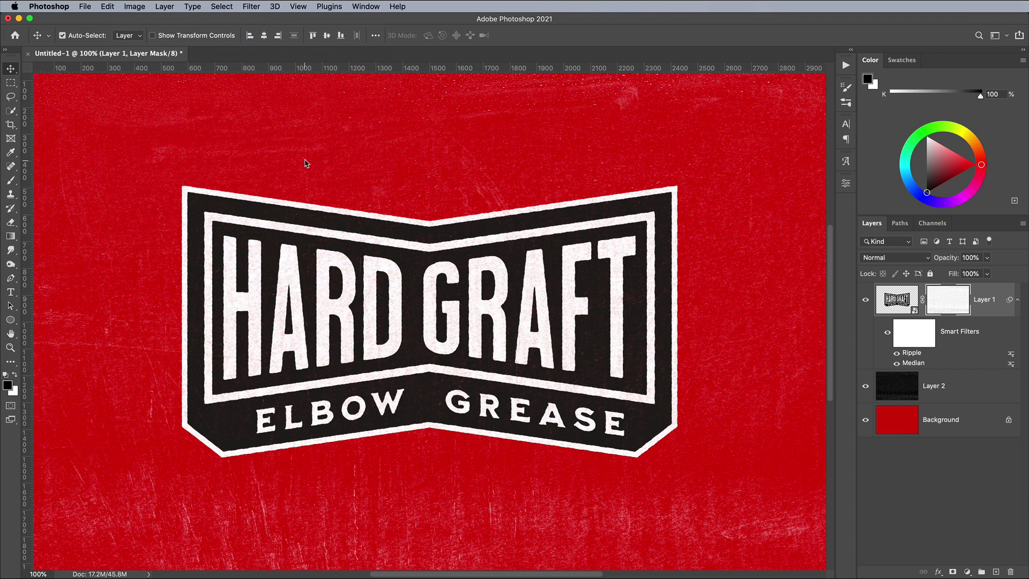
Step: Darken the badge mask's midtones with a Levels adjustment, setting the midtone input level to 0.49
left_click(141, 7)
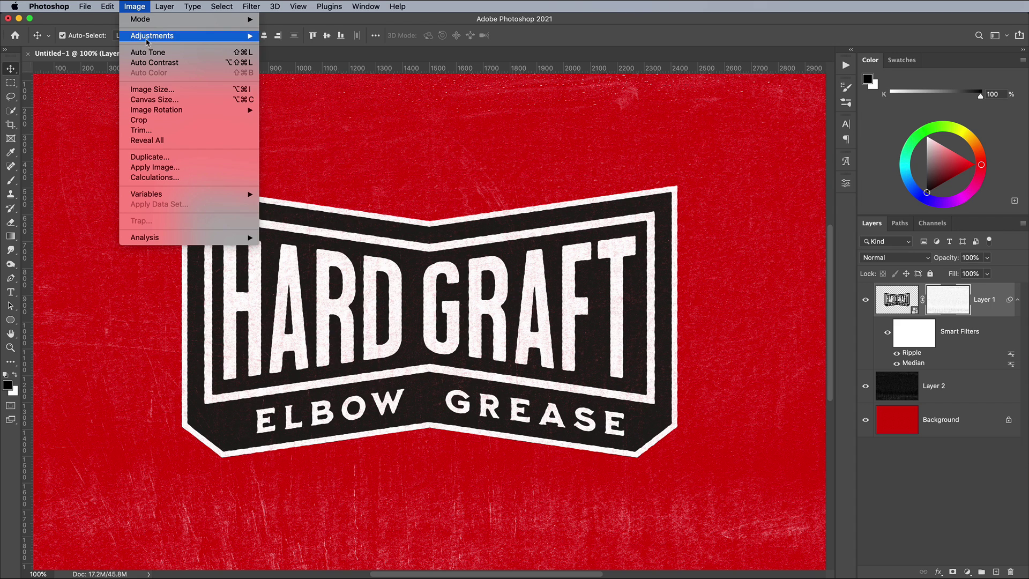
mouse_move(146, 38)
left_click(284, 46)
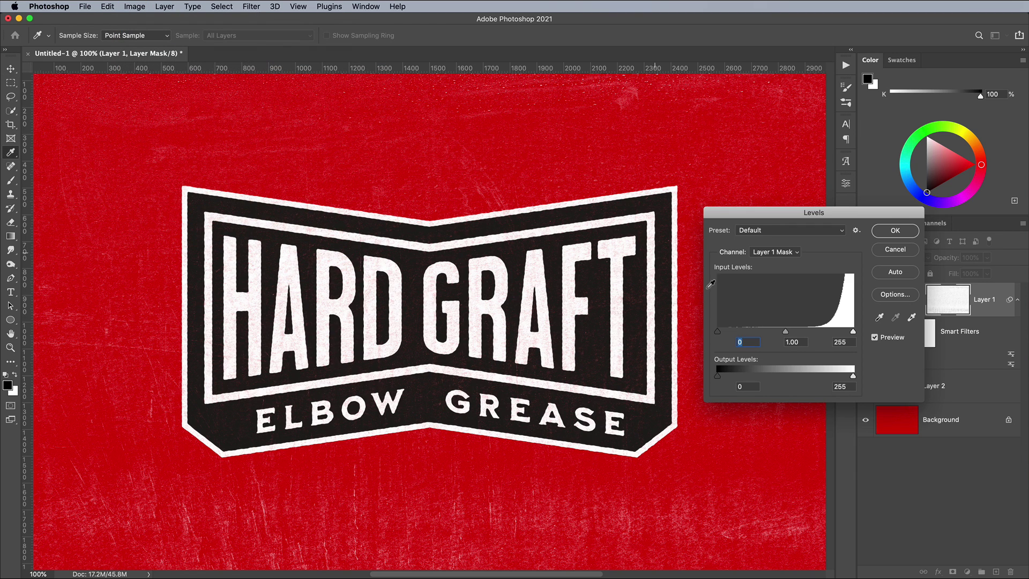
left_click_drag(786, 333, 810, 336)
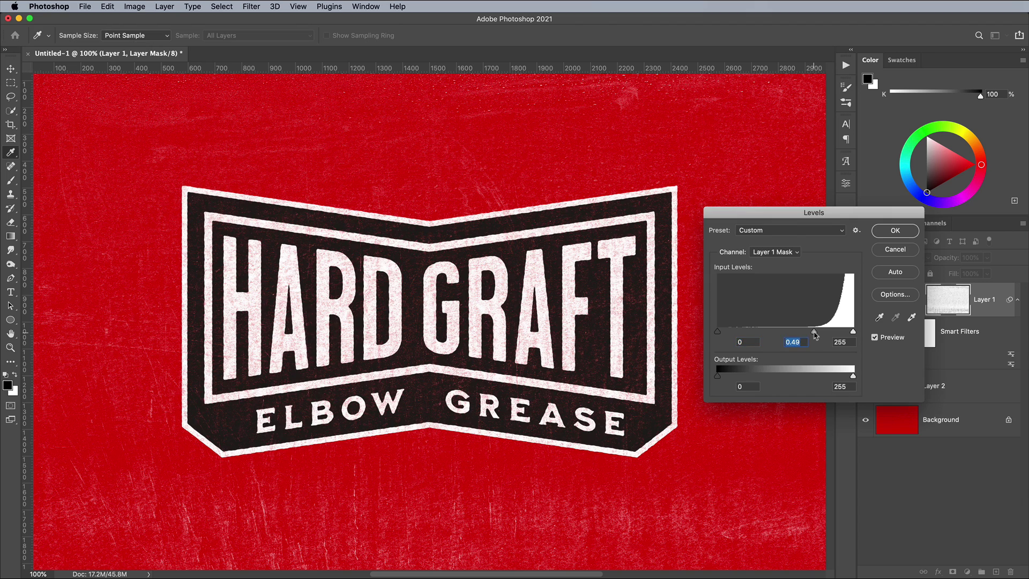
left_click(893, 232)
Step: Open Dirty-Surface-Texture-01.jpg from the Dirty Surface Textures desktop folder in Adobe Photoshop 2021
key("F11")
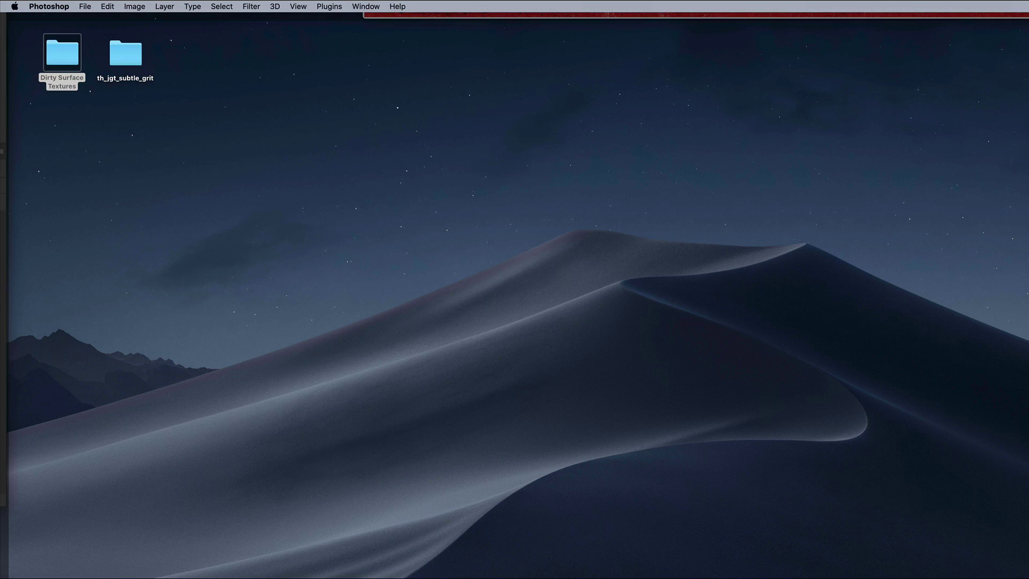
double_click(62, 53)
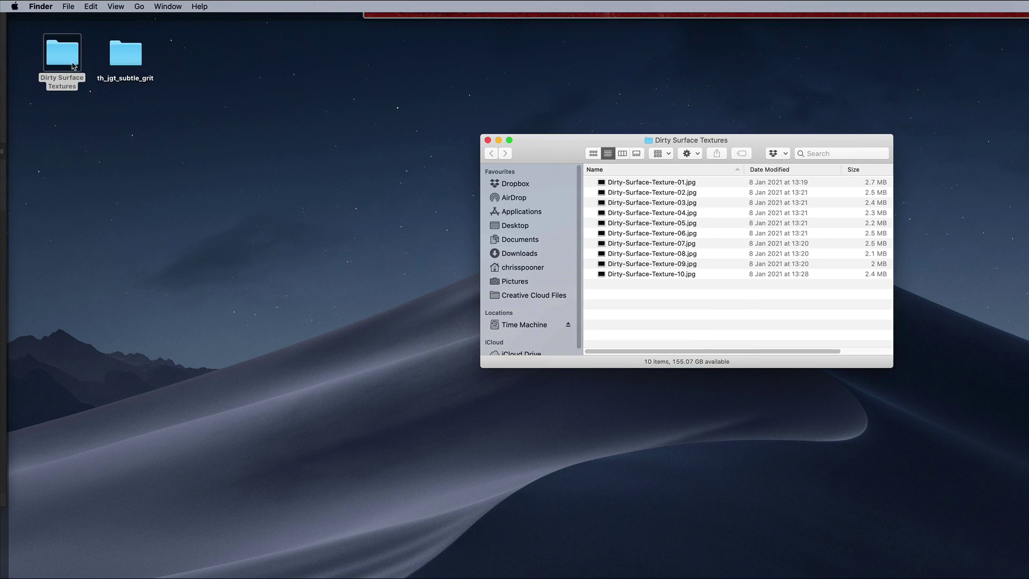
right_click(632, 184)
mouse_move(664, 195)
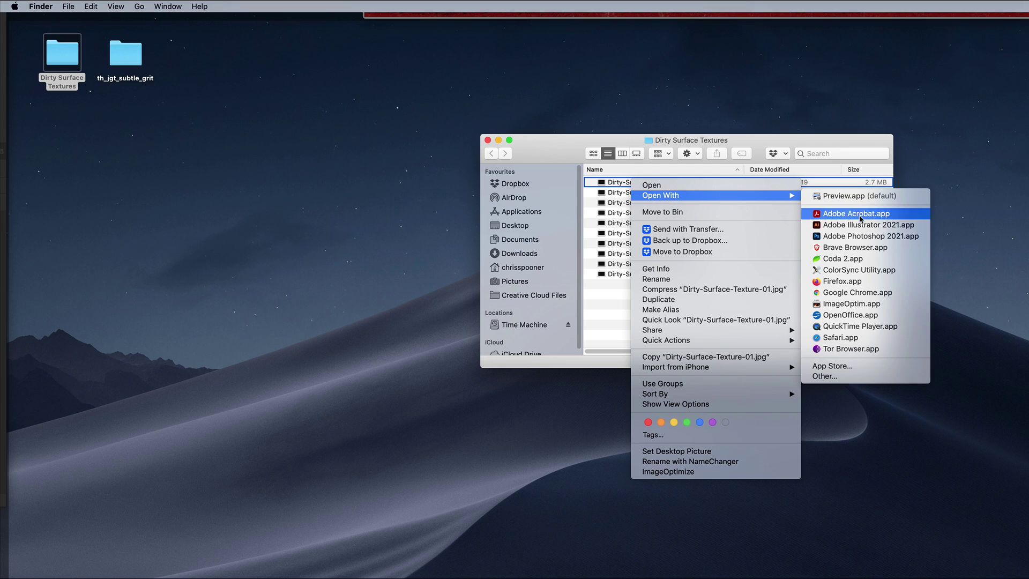
left_click(847, 236)
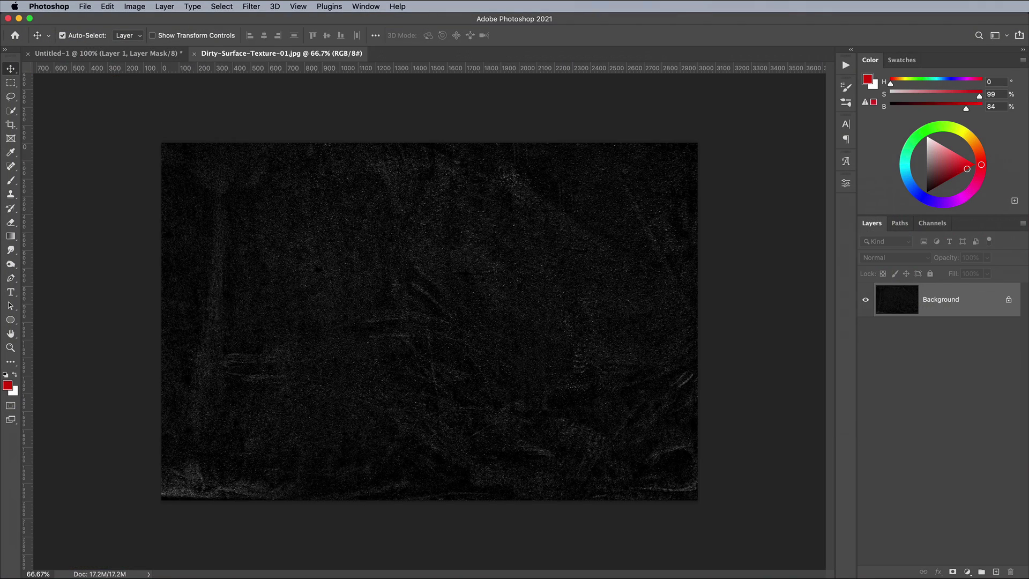
Step: Copy the entire Dirty-Surface-Texture-01.jpg image, close its document and paste it as a new layer above the badge
key("super+a")
key("super+w")
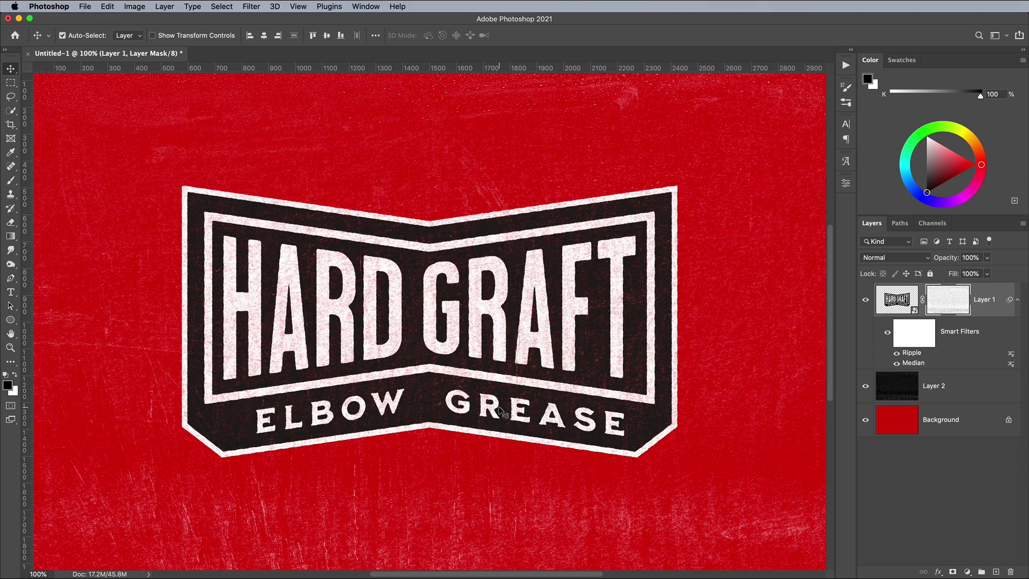
key("super+v")
Step: Set the new top texture layer's blend mode to Multiply and invert its colours
left_click(893, 258)
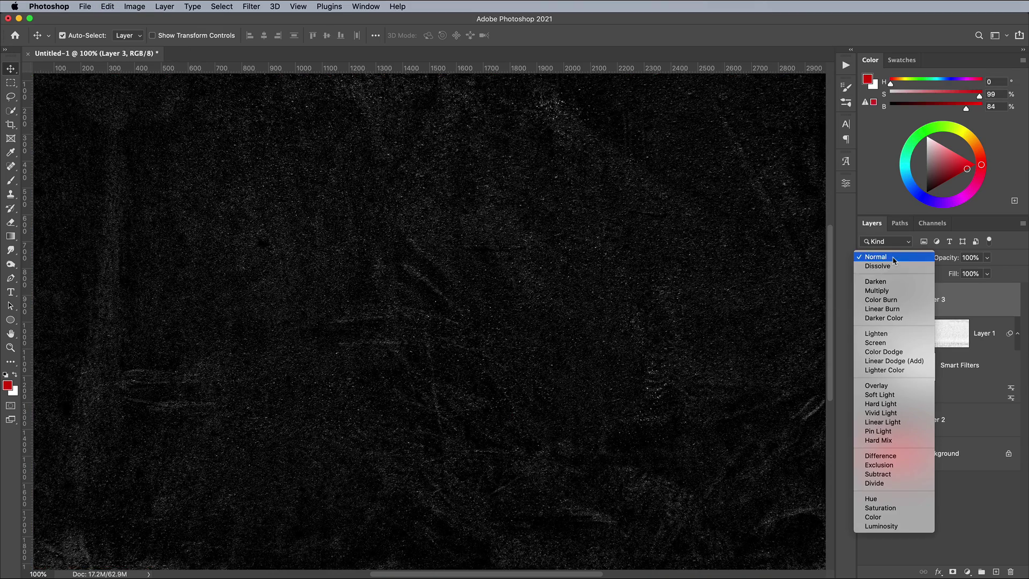
left_click(886, 291)
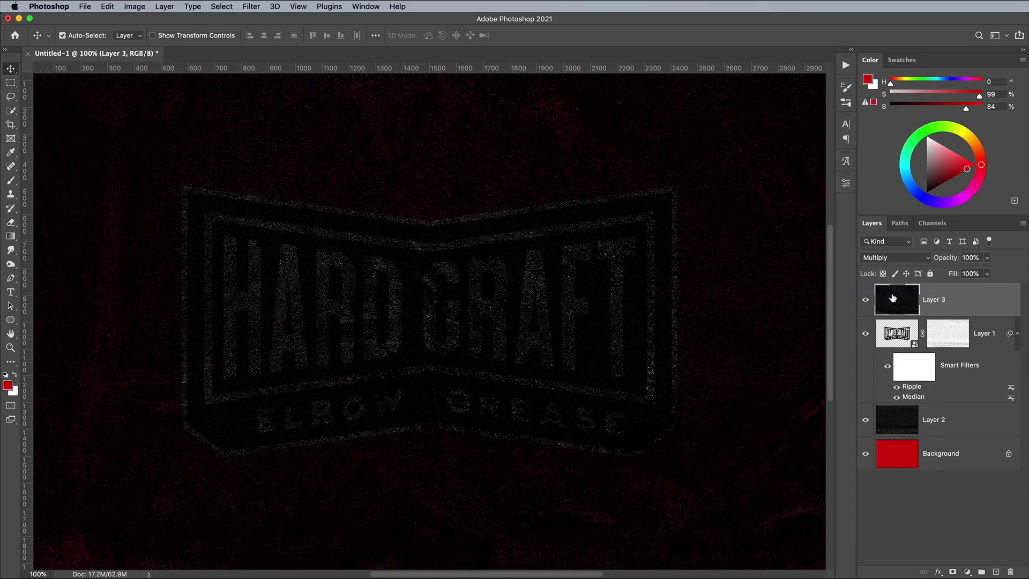
key("super+i")
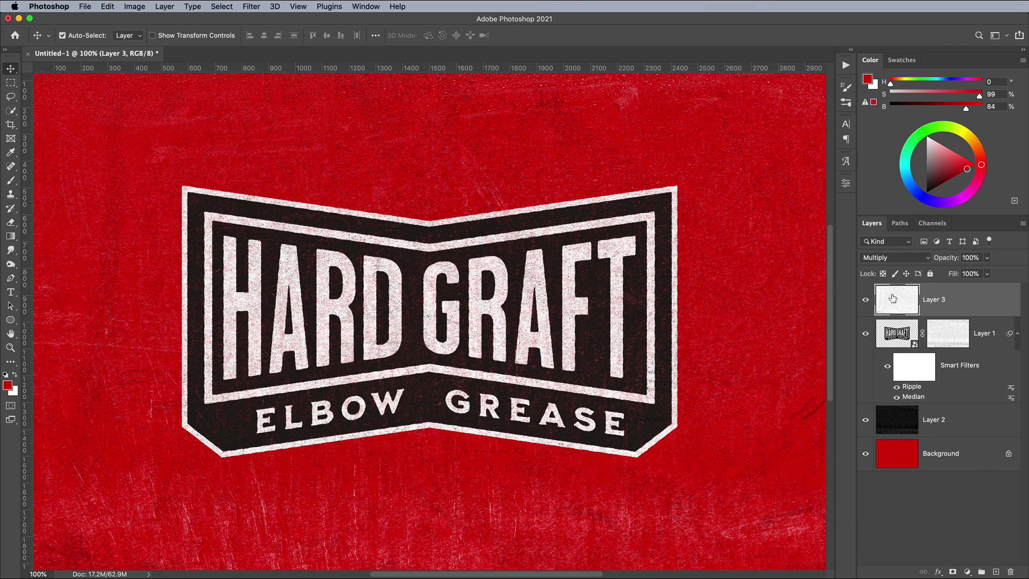
Step: Darken the top texture layer with a Levels adjustment, setting the midtone input level to 0.58
key("super+l")
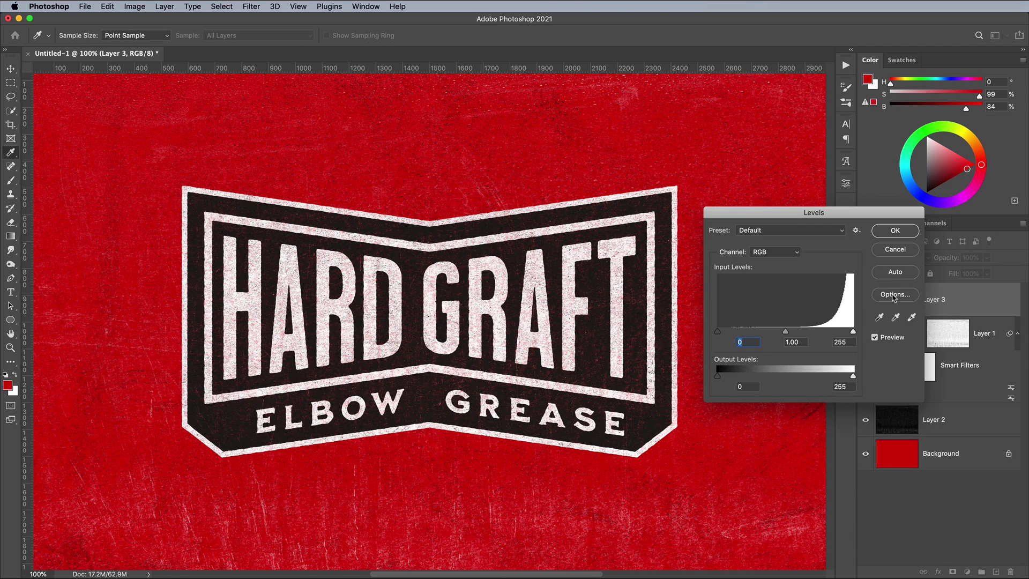
left_click_drag(786, 331, 809, 337)
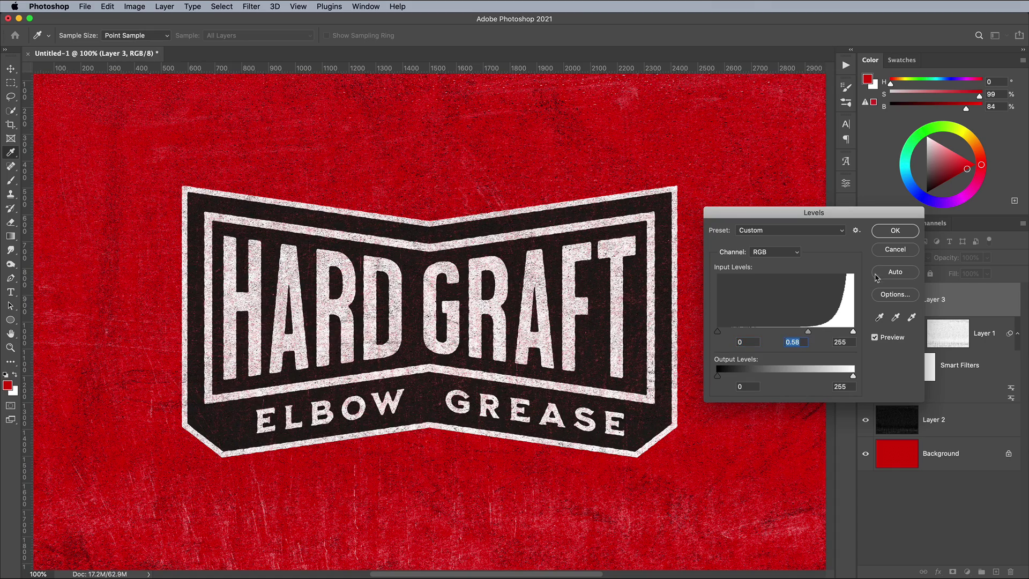
left_click(895, 232)
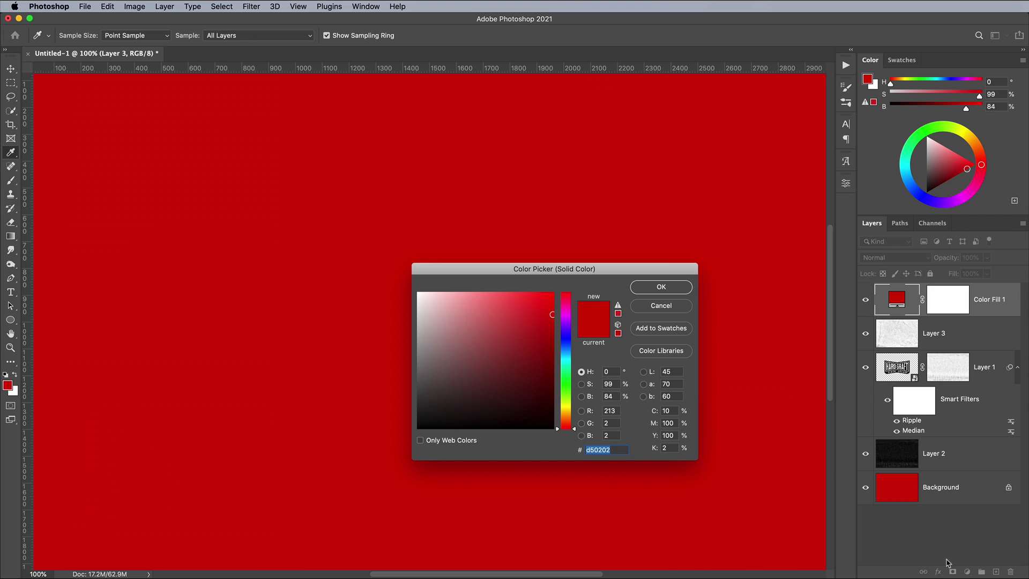
Step: Add a Solid Color fill layer in pale orange #fad6a2 above all layers and set its blend mode to Multiply
mouse_move(563, 425)
left_mouse_down()
mouse_move(564, 391)
mouse_move(563, 418)
left_mouse_up()
left_click(465, 295)
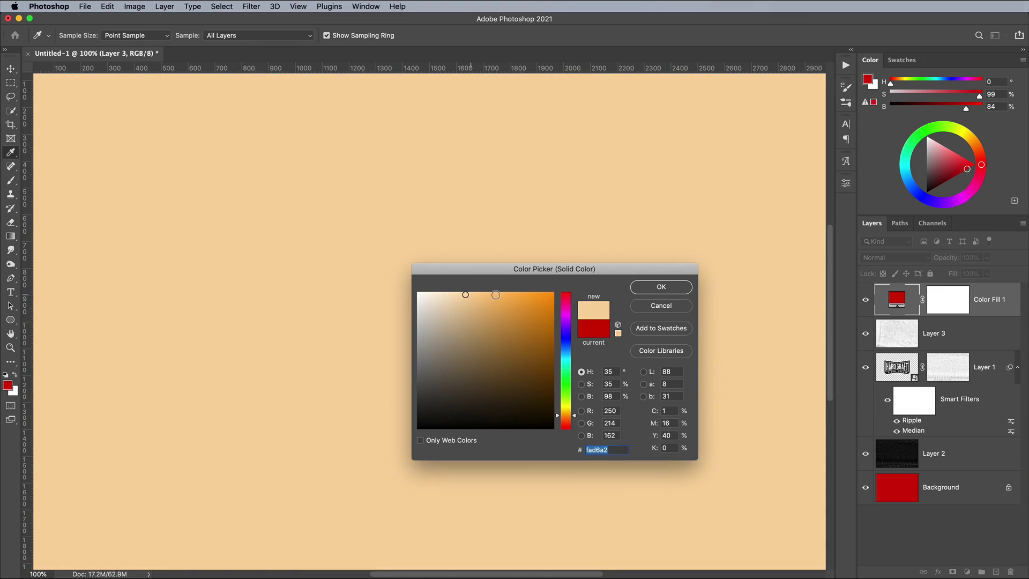
left_click(650, 289)
key("v")
left_click(879, 258)
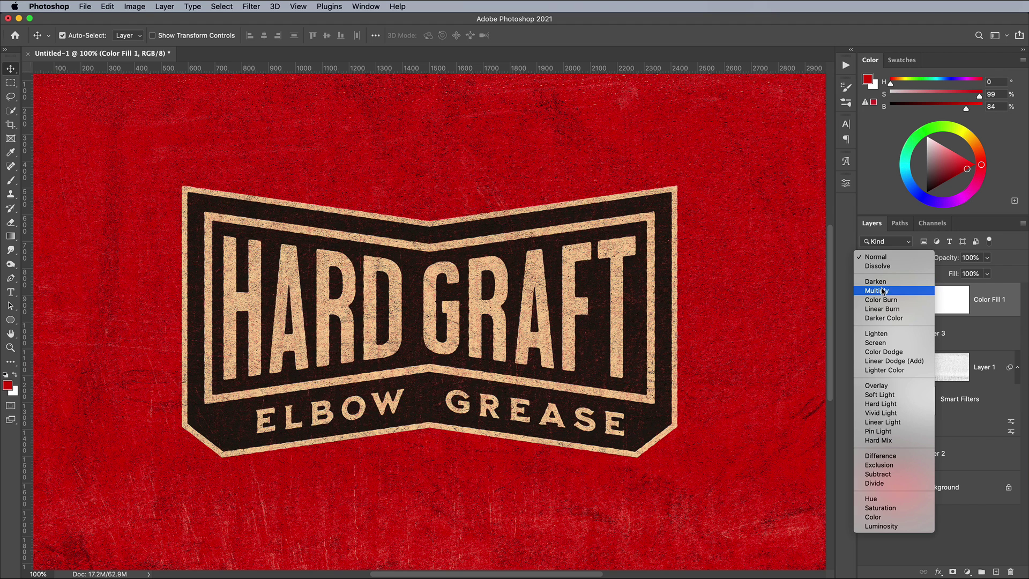
left_click(882, 291)
Step: Change the solid colour fill layer's colour to the lighter cream #ffe4b4
double_click(894, 301)
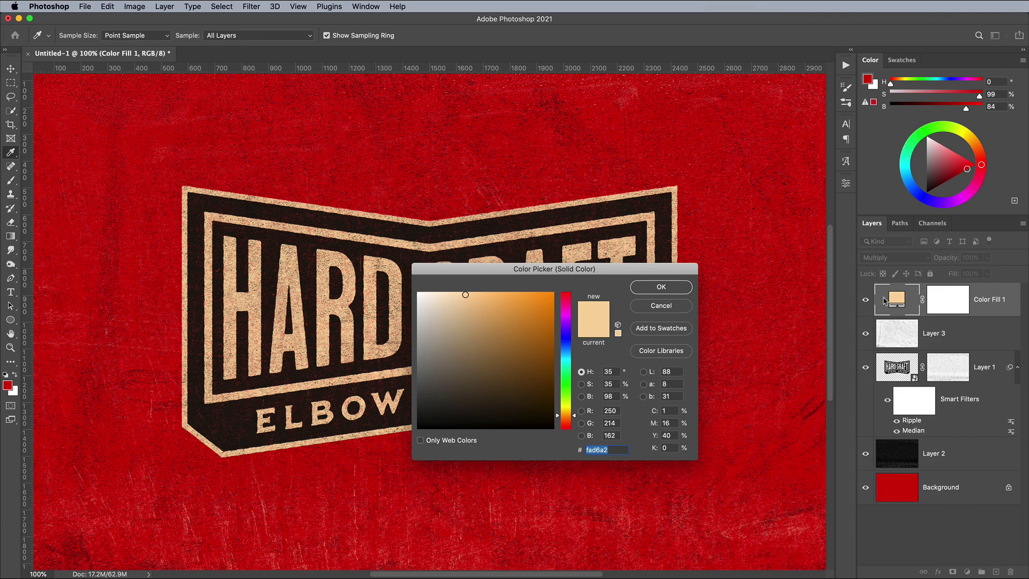
left_click_drag(576, 417, 576, 416)
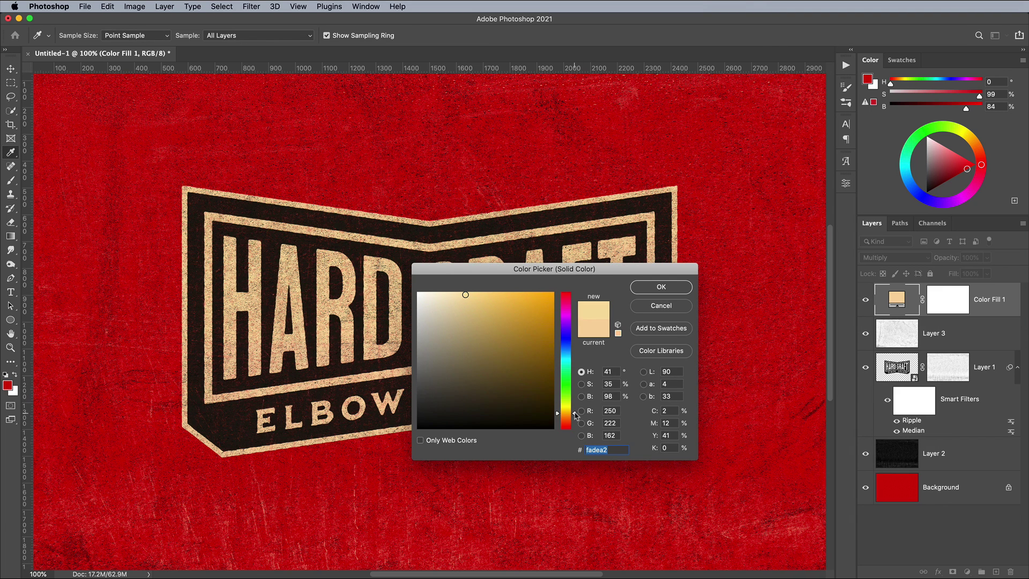
left_click_drag(457, 296, 458, 291)
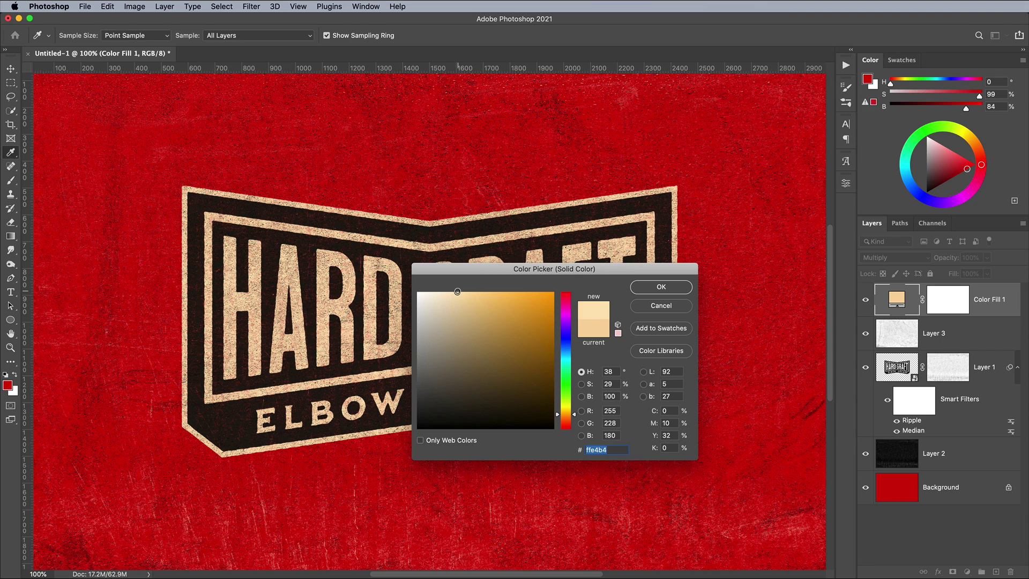
left_click(652, 292)
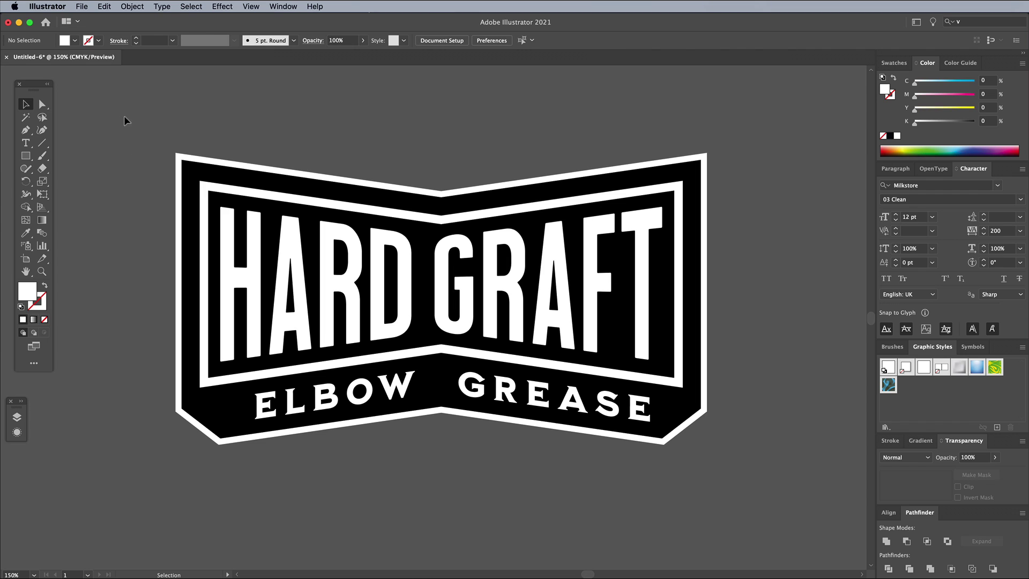
Step: In Illustrator, select the whole badge artwork and expand it with Object and Fill enabled
key("super+a")
left_click(132, 6)
left_click(143, 124)
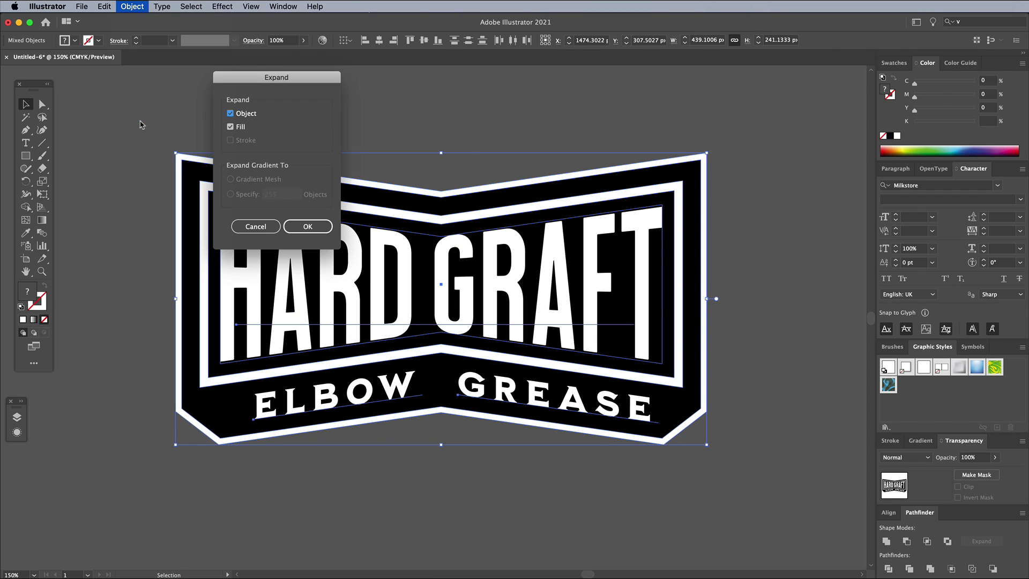
left_click(307, 225)
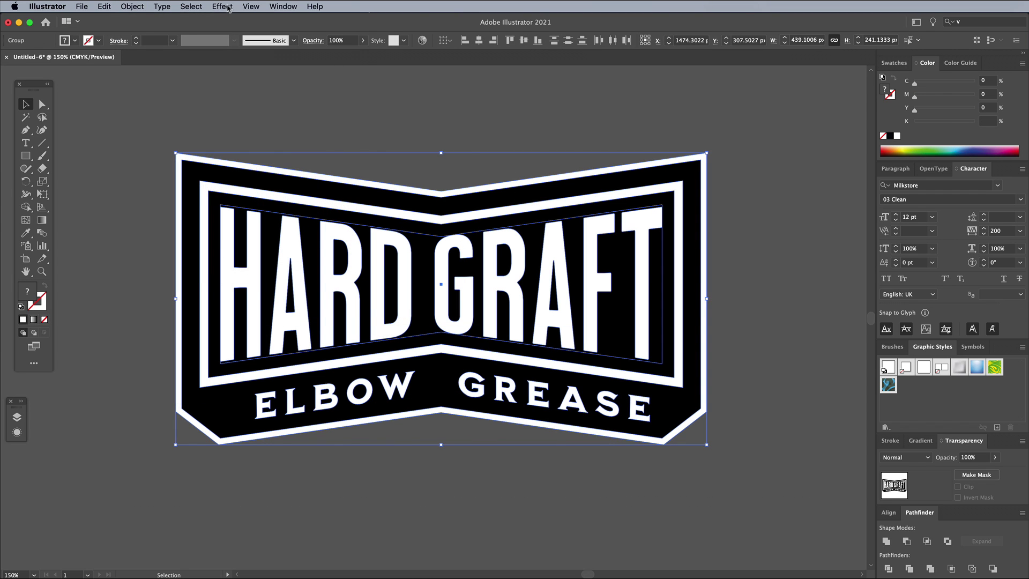
Step: Apply a Roughen effect to the whole badge with an absolute size of 1 px, detail 10 and smooth points
left_click(229, 7)
mouse_move(298, 105)
left_click(391, 124)
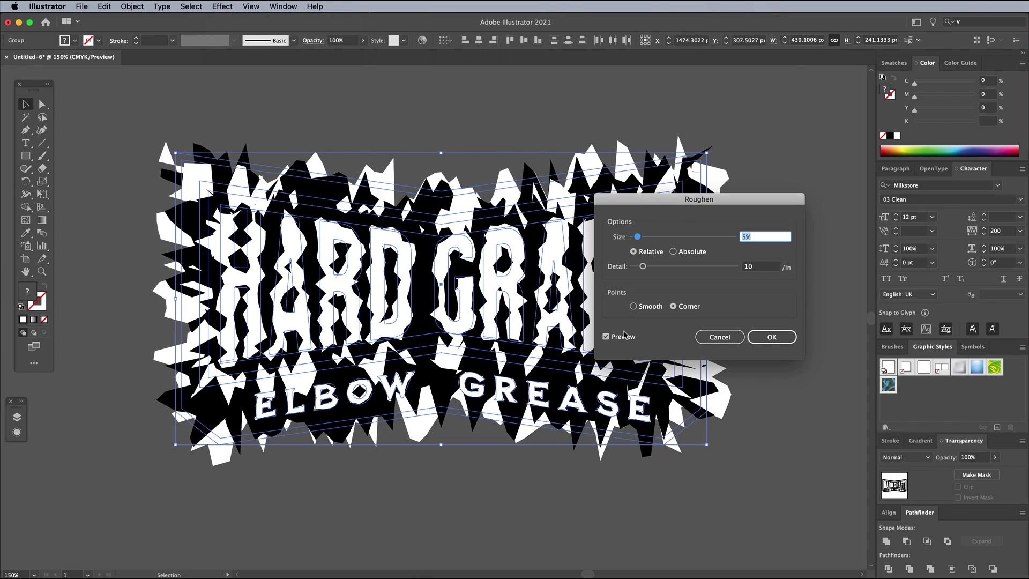
left_click(650, 307)
left_click(678, 252)
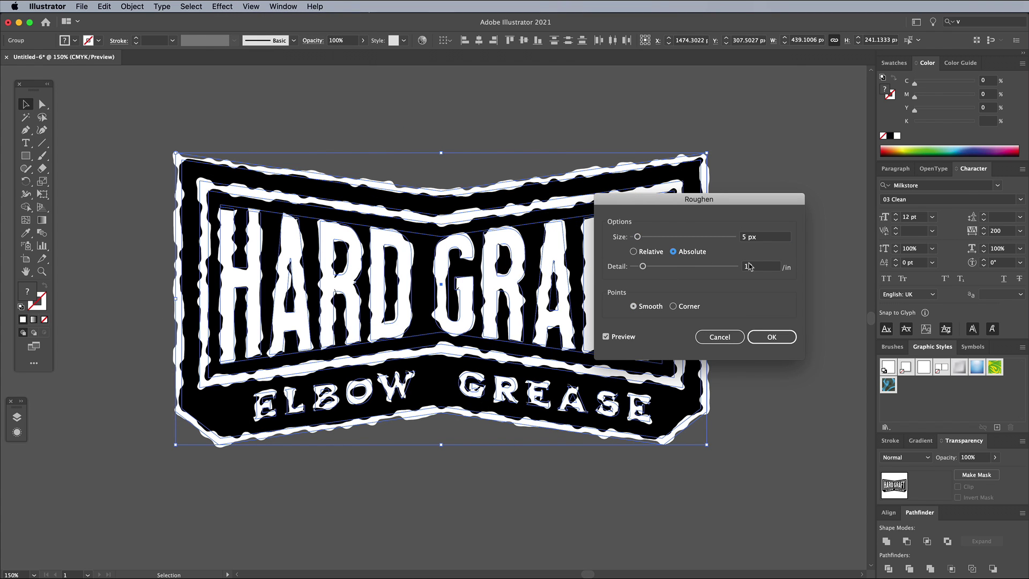
double_click(744, 240)
type("0")
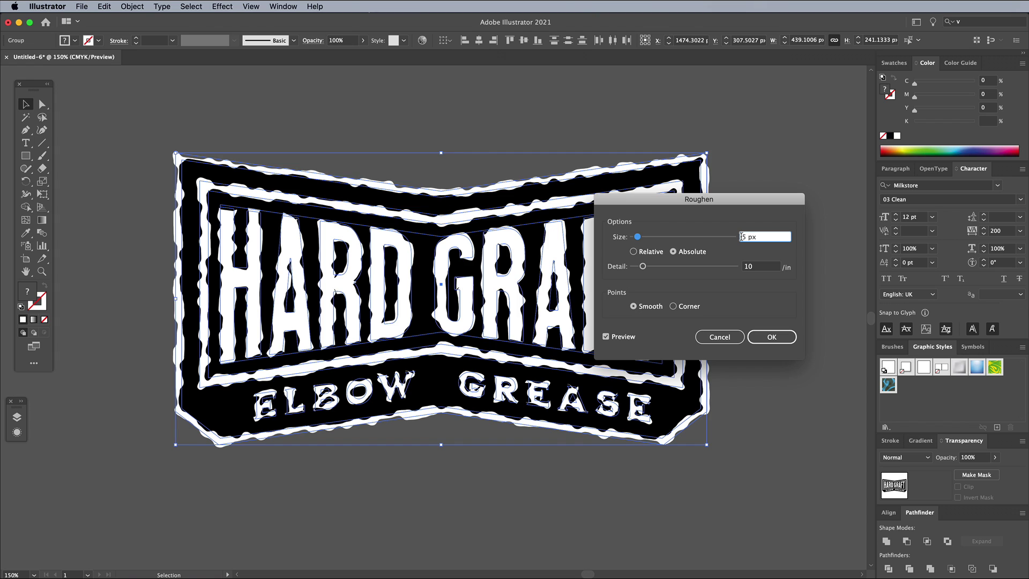
key("Up")
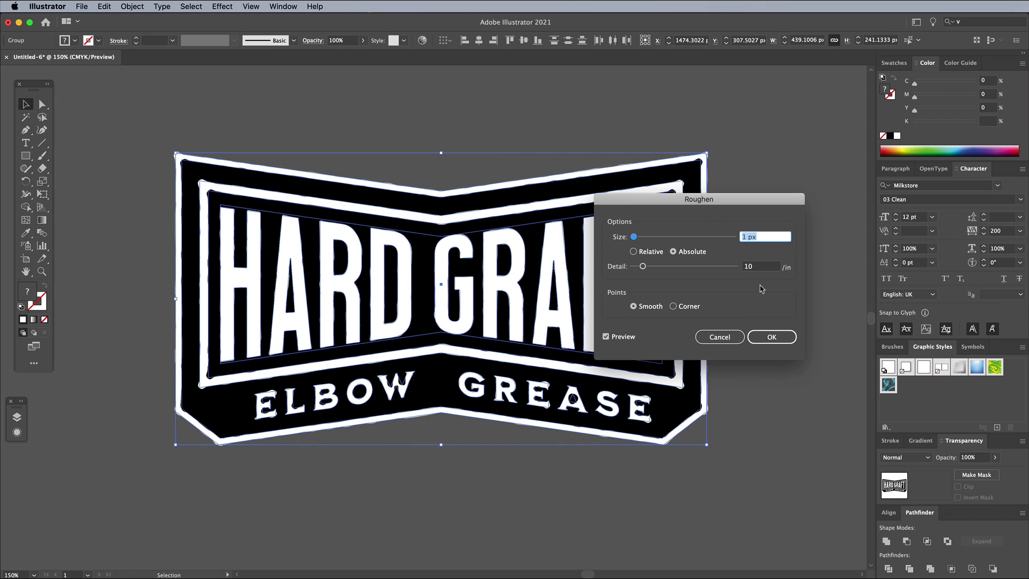
left_click(771, 338)
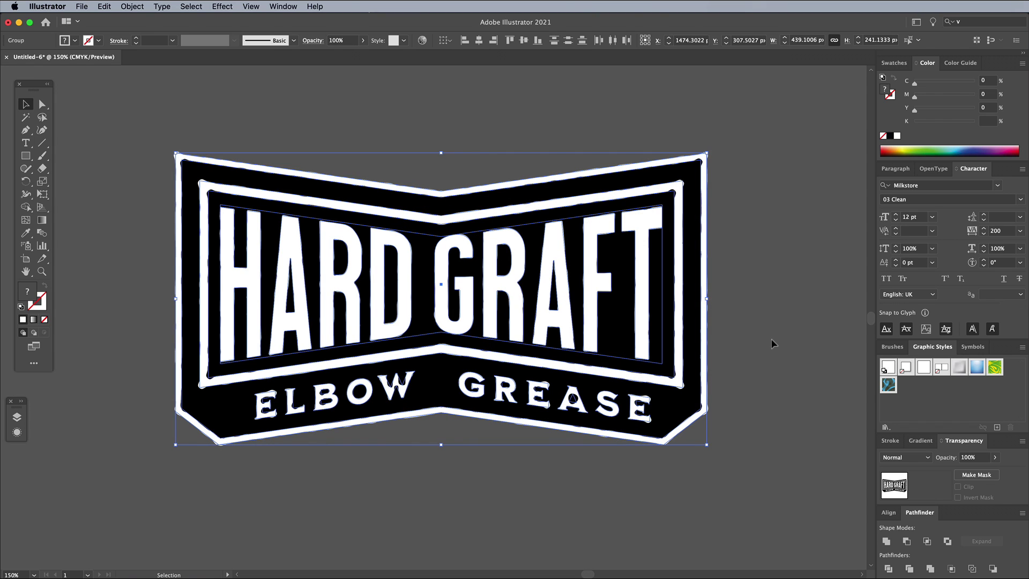
left_click(774, 344)
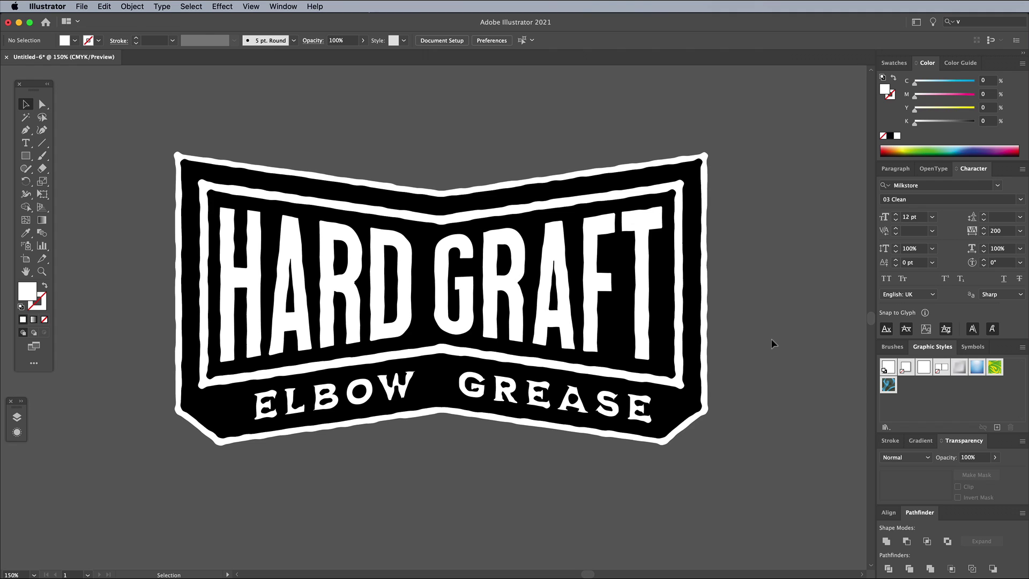
Step: Change the Roughen effect on the ELBOW and GREASE lettering to a size of 0.5 px and detail of 18
left_click(402, 397)
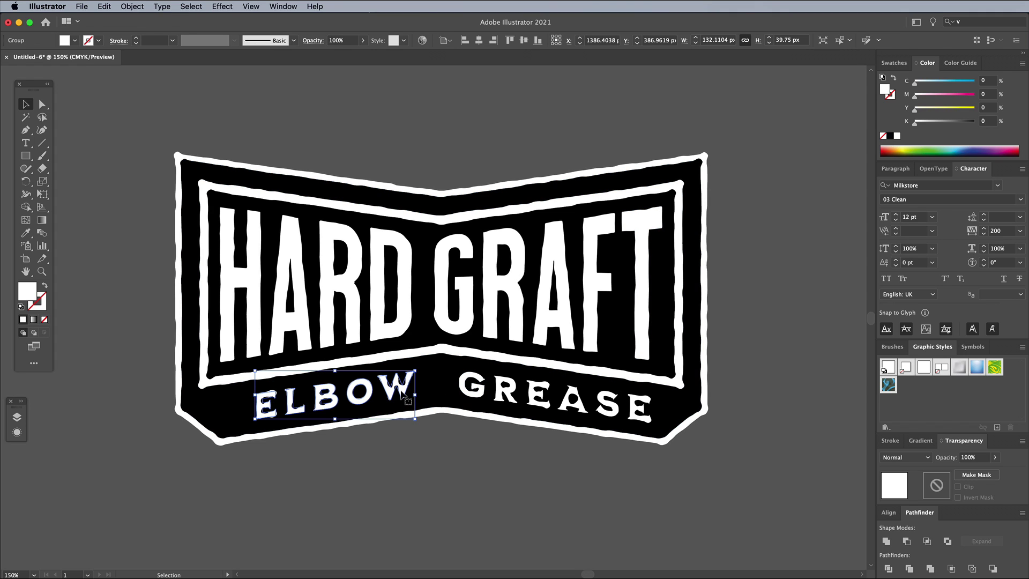
left_click(474, 394, "shift")
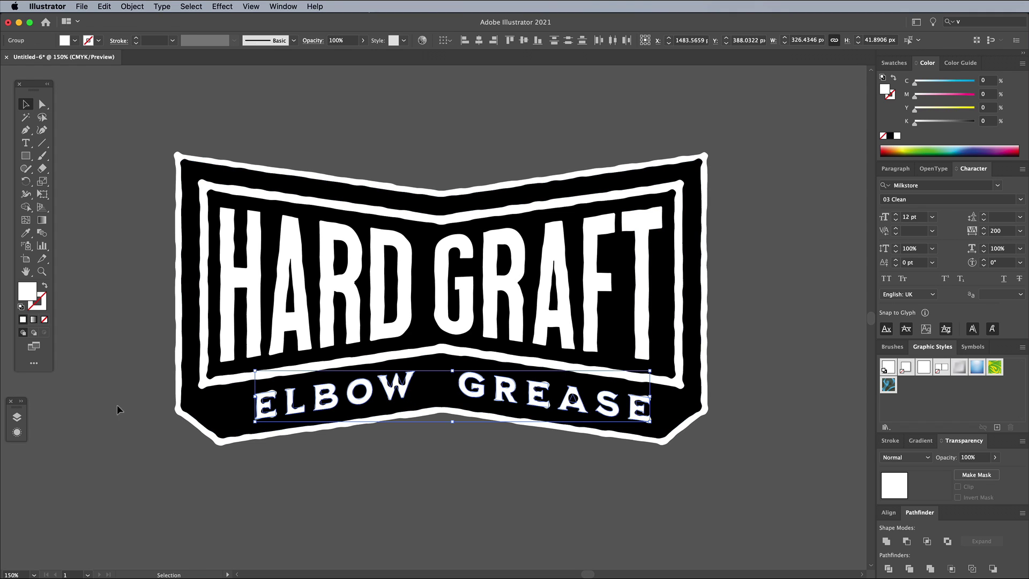
left_click(17, 432)
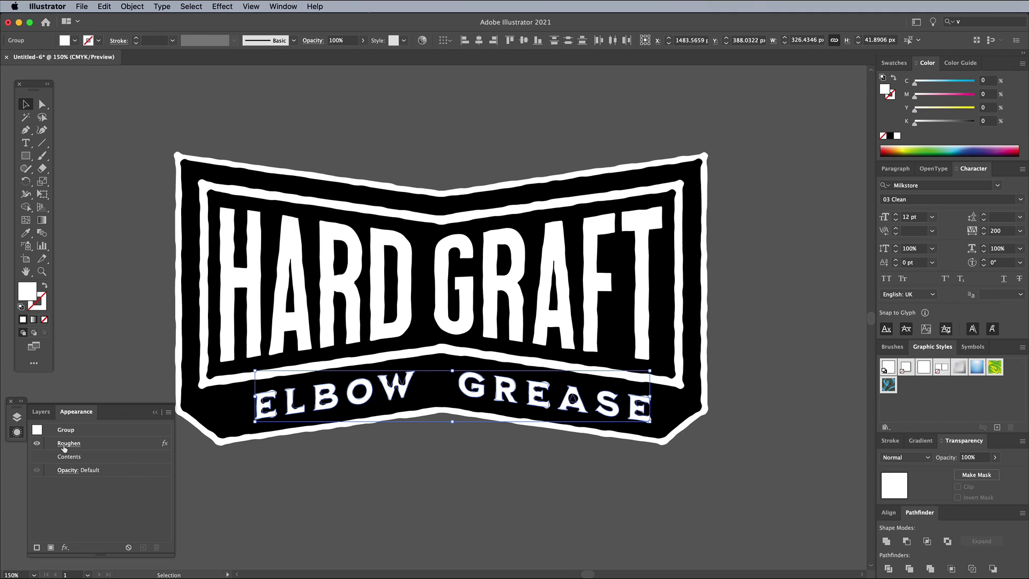
left_click(65, 447)
type("0.5")
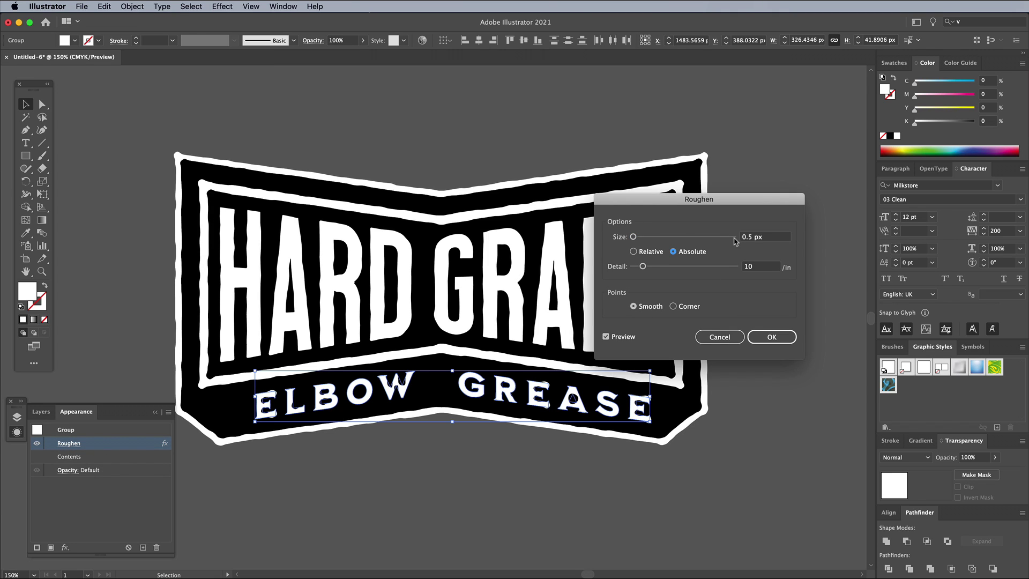
key("Tab")
type("16")
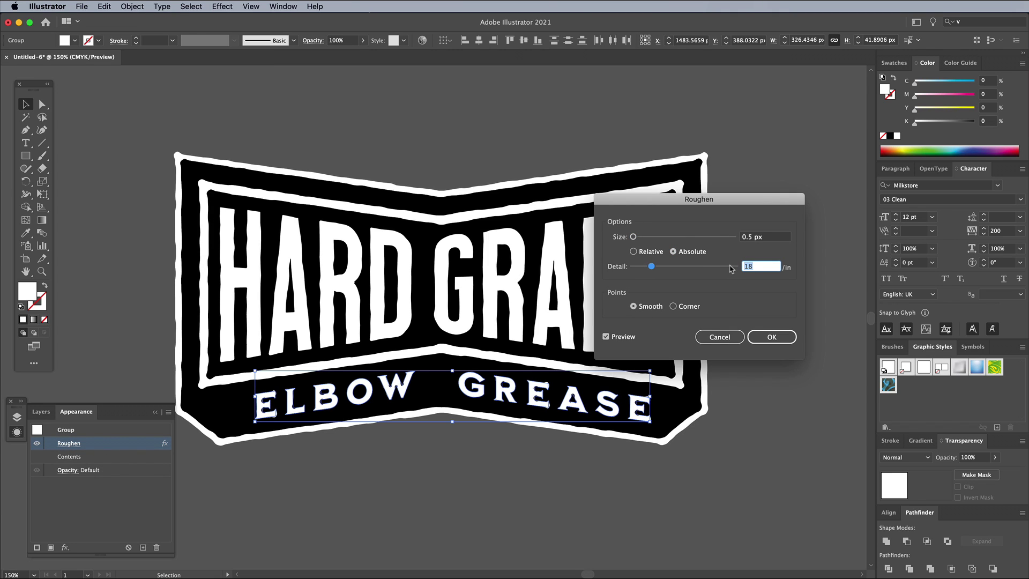
left_click(772, 336)
left_click(761, 351)
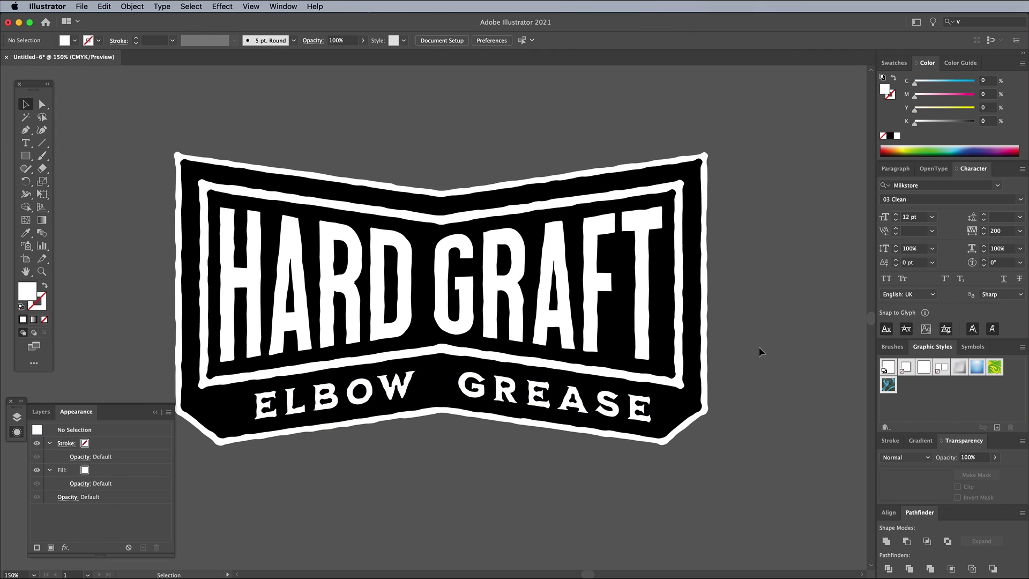
Step: Select the whole badge artwork and expand its appearance
key("super+a")
left_click(131, 6)
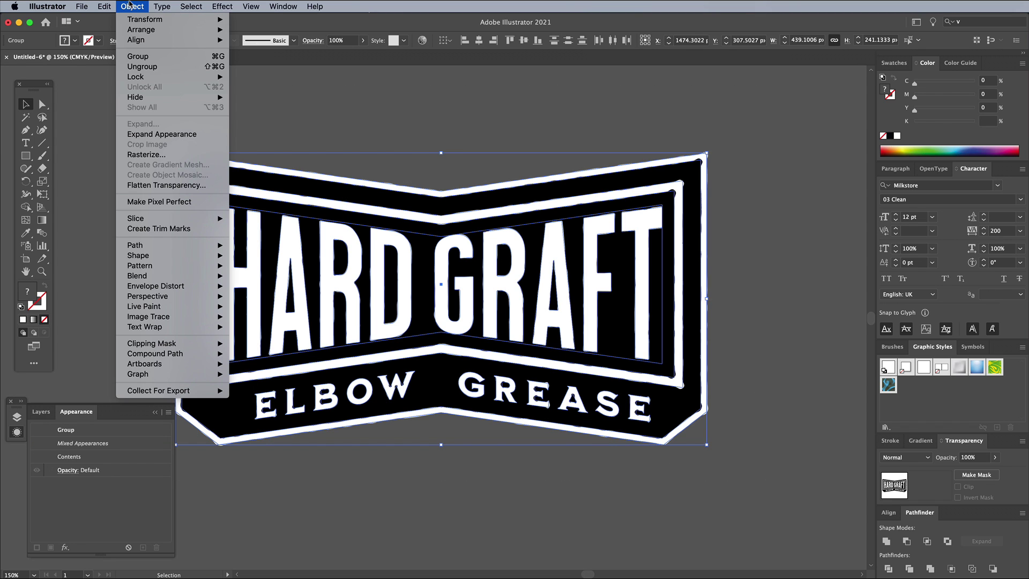
left_click(161, 134)
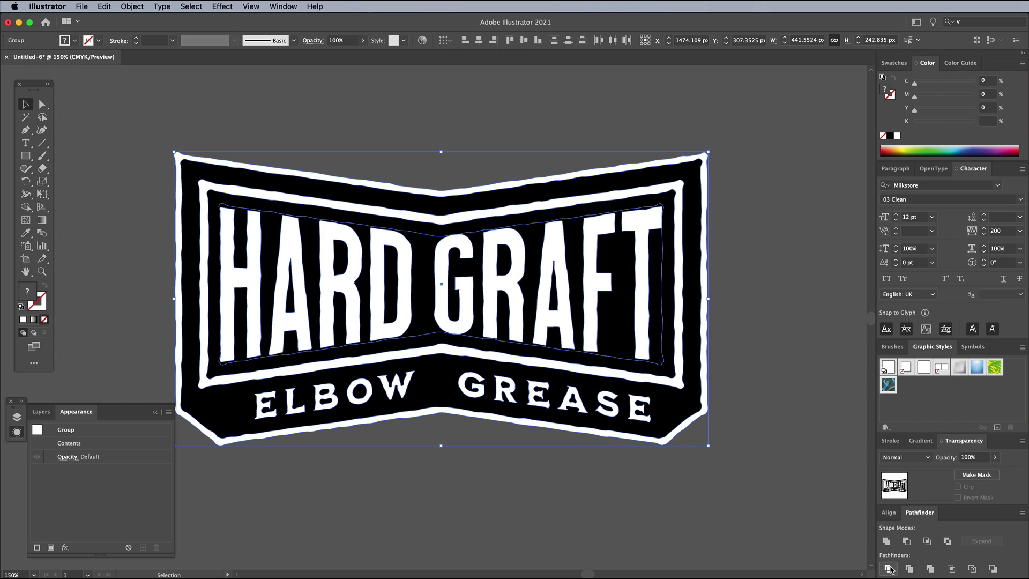
Step: Split the overlapping badge artwork with Pathfinder Divide and ungroup the resulting pieces
left_click(888, 568)
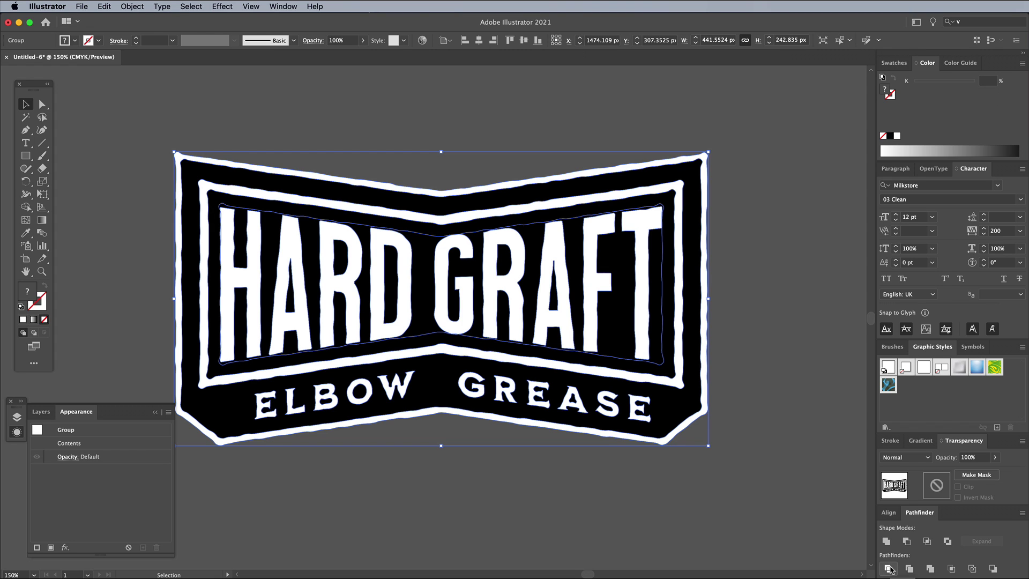
right_click(507, 293)
left_click(532, 383)
Step: Select every white shape in the badge by matching fill colour and unite them
left_click(451, 321)
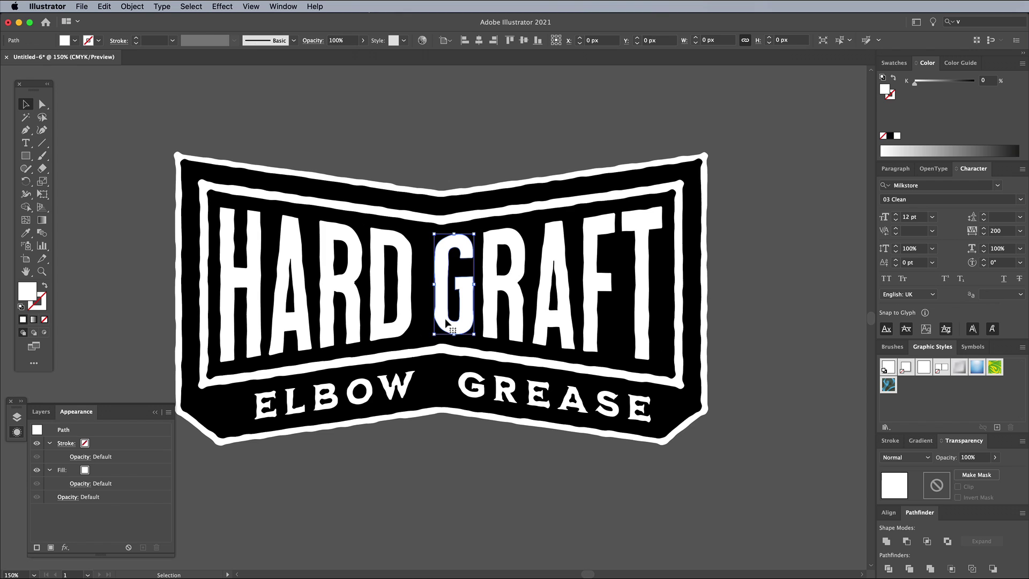
left_click(191, 6)
mouse_move(248, 103)
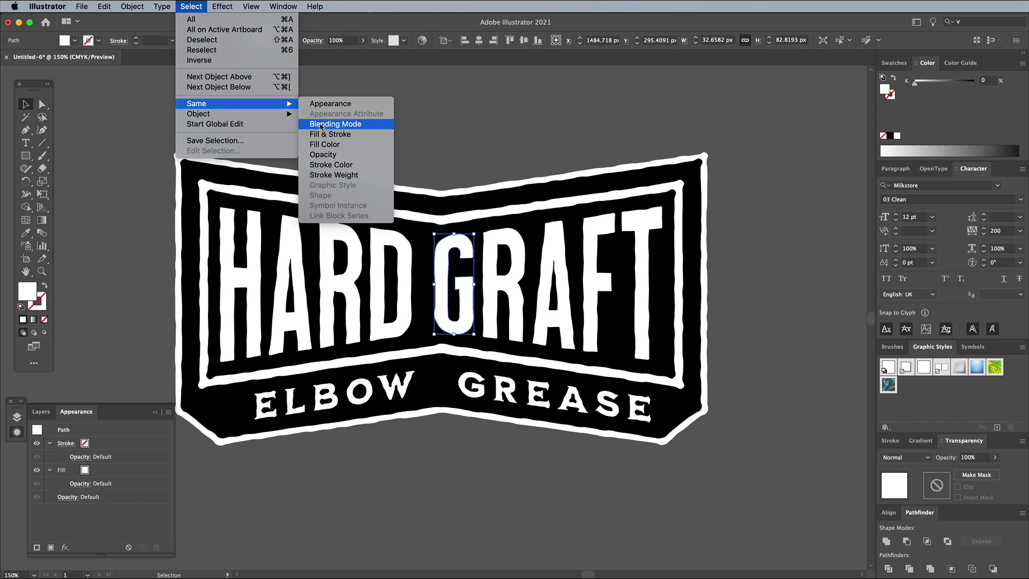
left_click(324, 144)
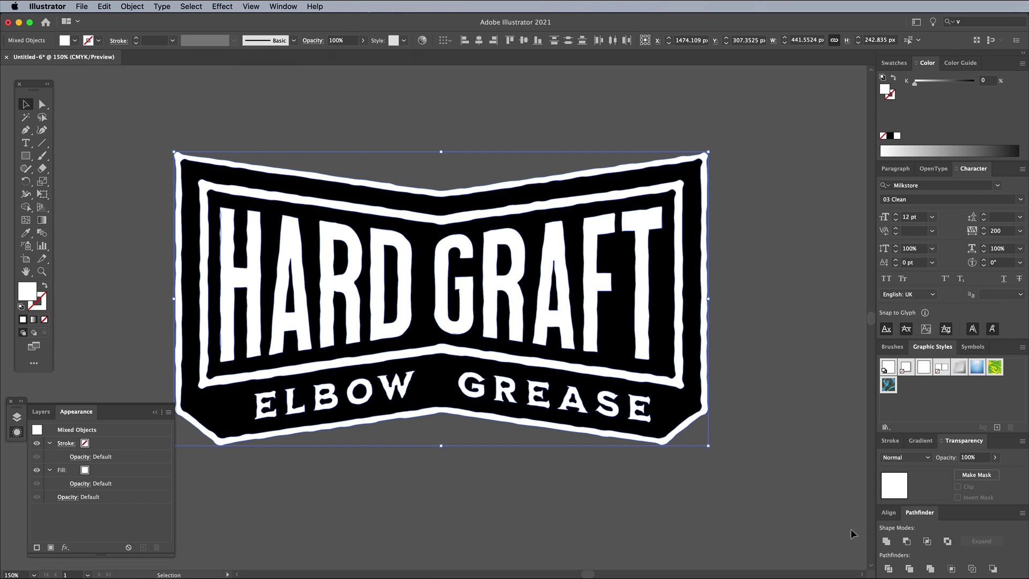
left_click(885, 542)
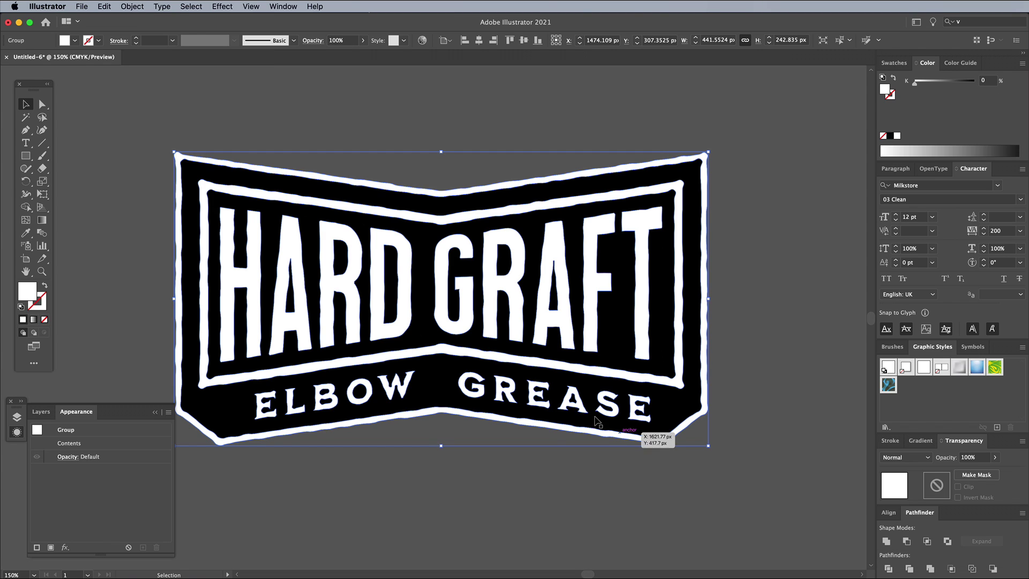
Step: Select every black shape in the badge by matching fill colour and combine them into one group
left_click(379, 200)
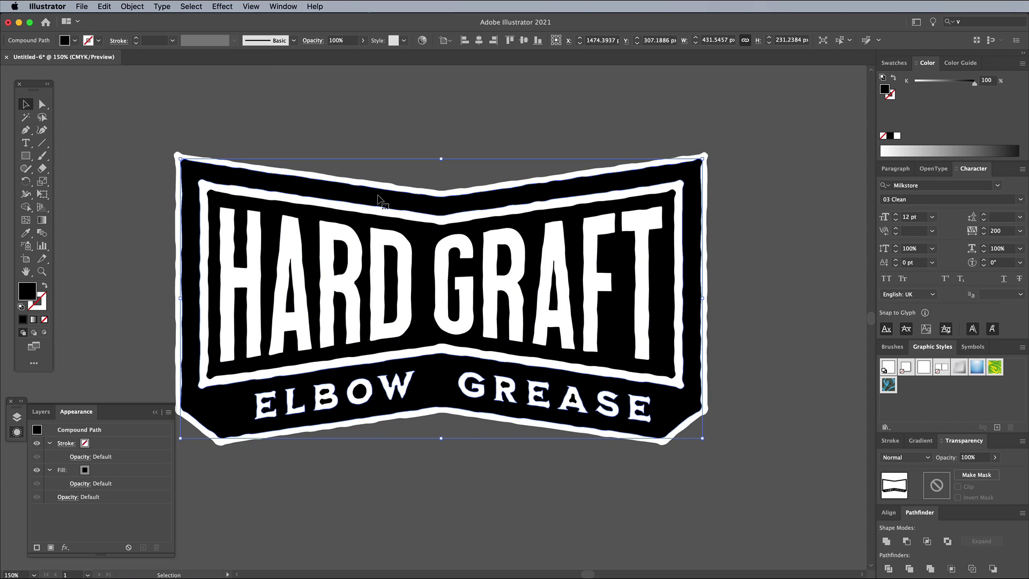
left_click(191, 7)
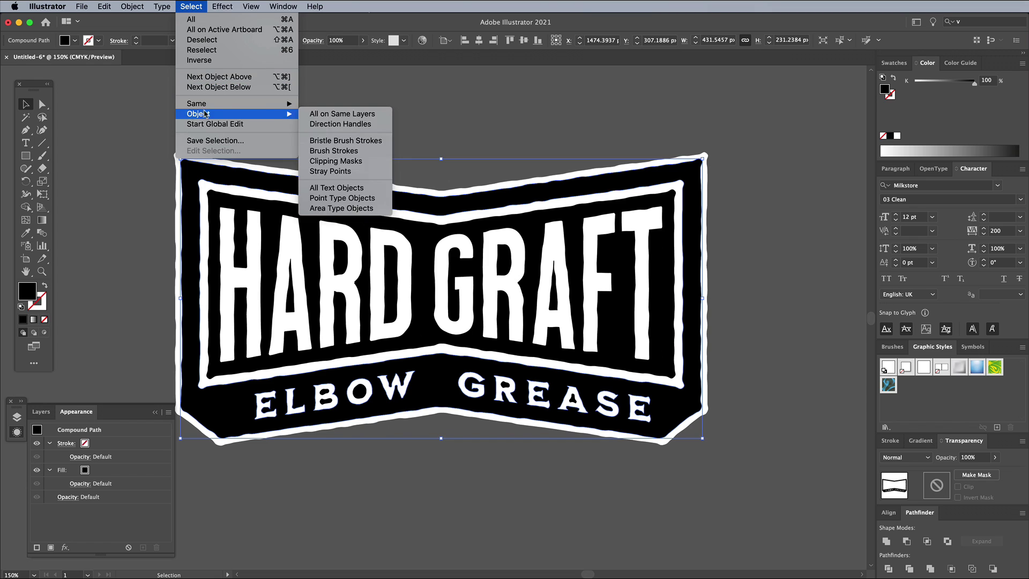
mouse_move(214, 103)
left_click(319, 145)
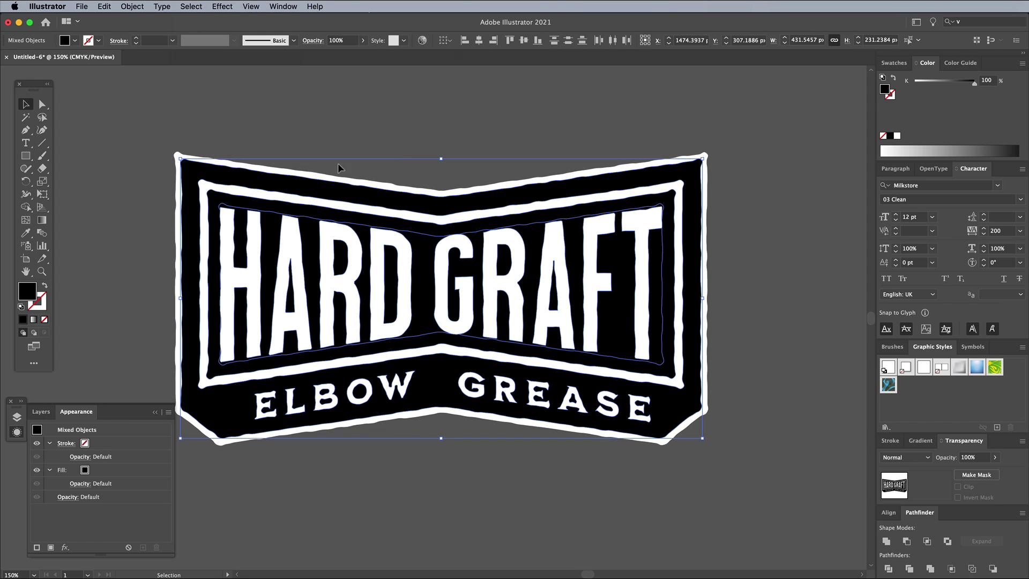
key("super+g")
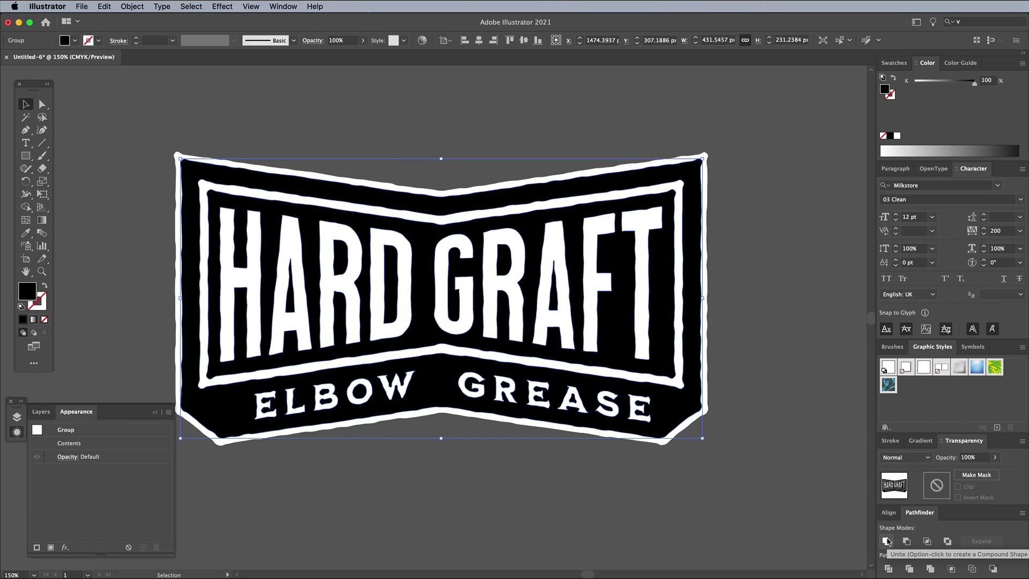
left_click(419, 472)
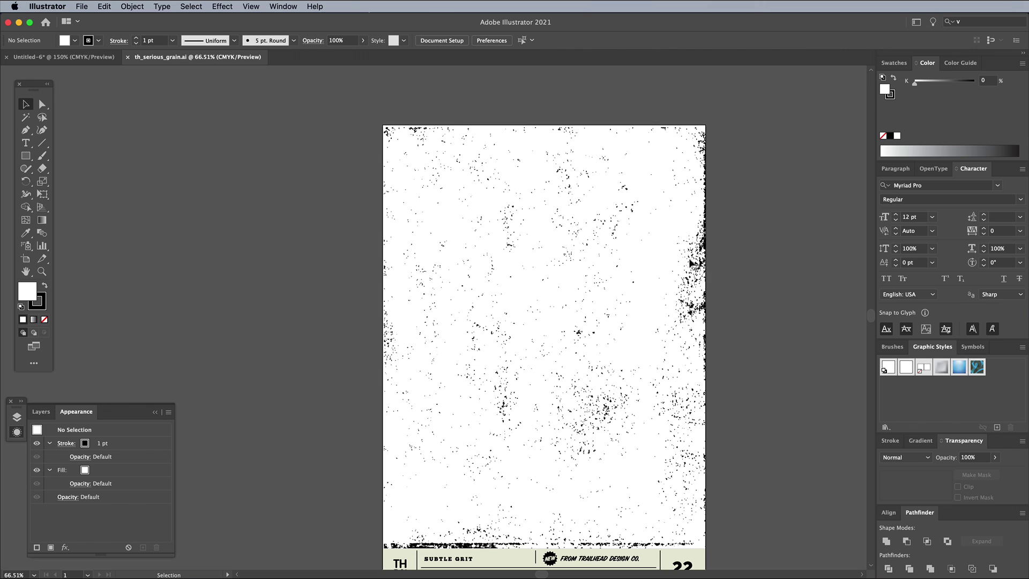
Step: Copy the grain texture from th_serious_grain.ai and paste it into the badge document Untitled-6
left_click(690, 263)
key("super+shift+a")
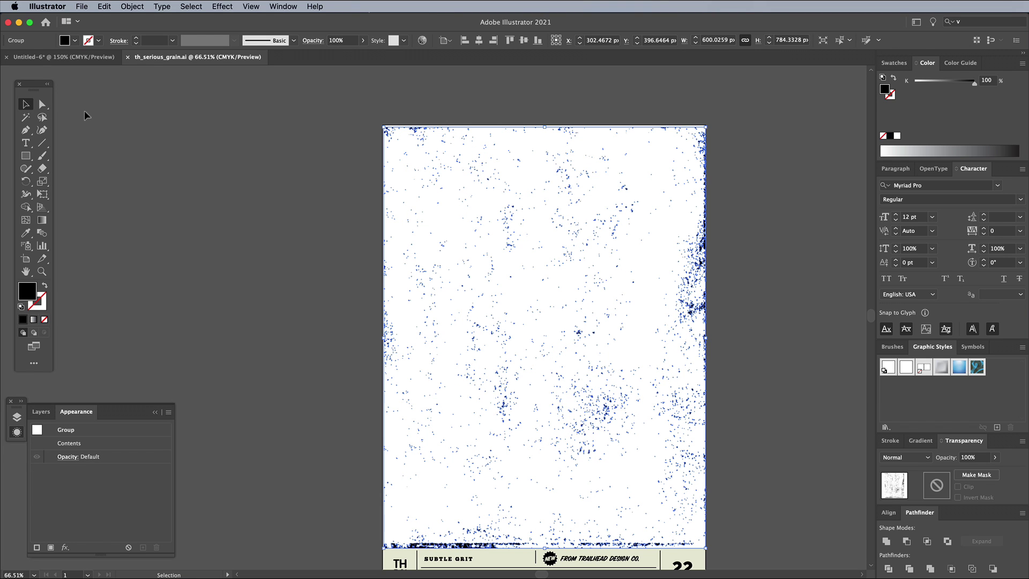
left_click(63, 57)
key("super+v")
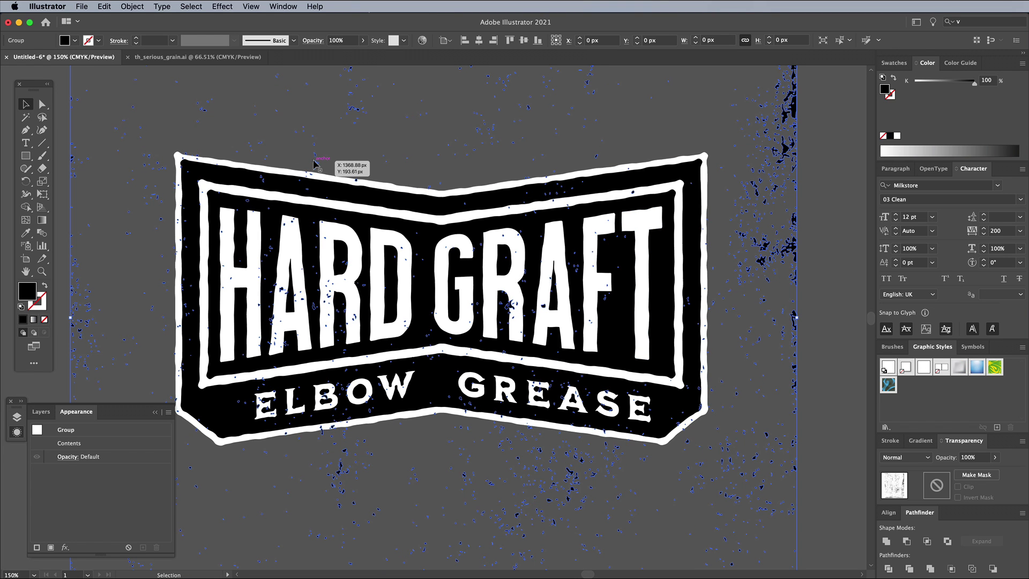
Step: Scale the grain texture down to about 446 by 583 px so it covers the badge, and copy it
key("super+minus")
key("super+minus")
left_click_drag(273, 107, 316, 157)
key("super+equal")
left_click(104, 6)
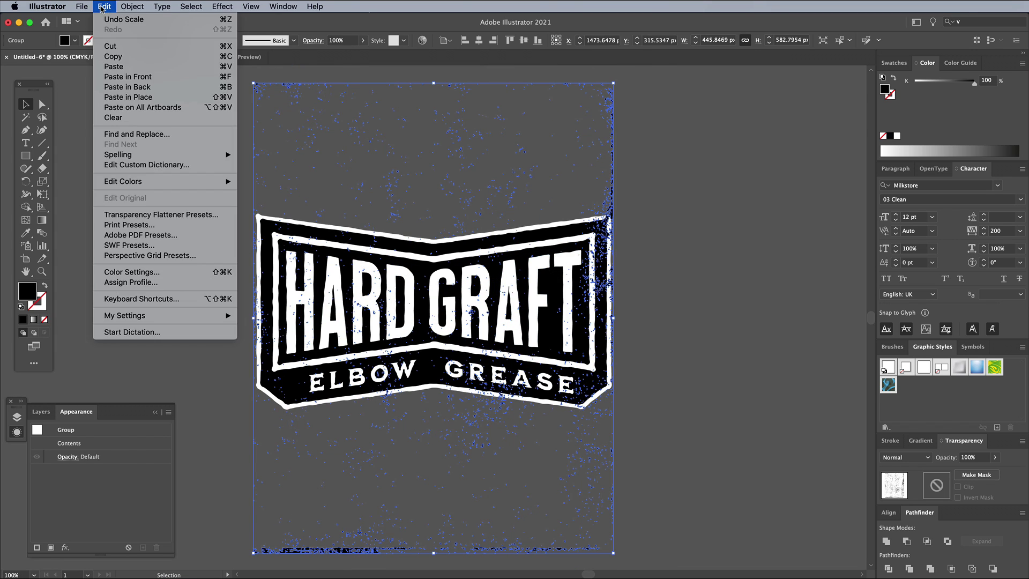
left_click(113, 56)
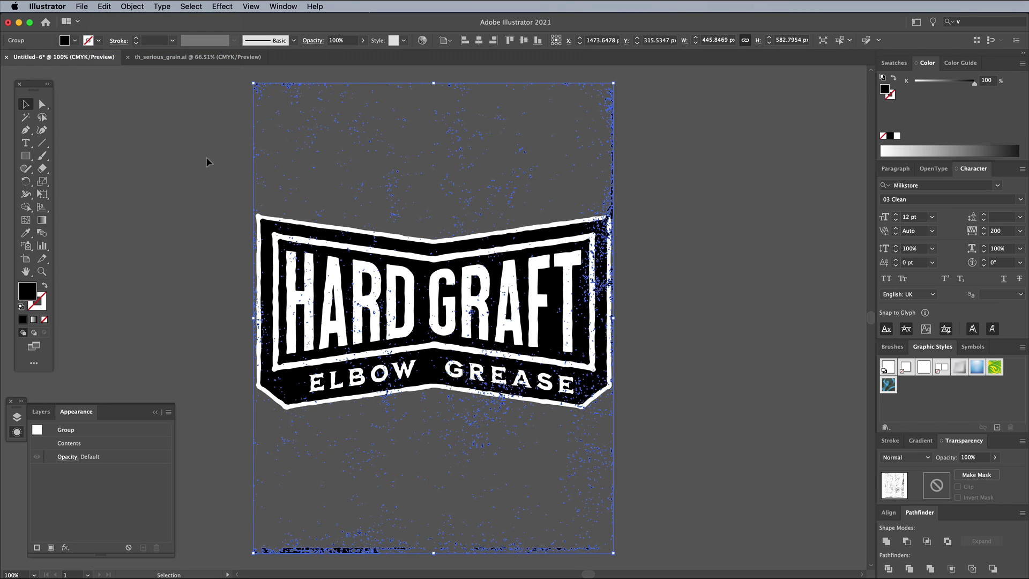
Step: Try to subtract the grain texture from the white badge shapes with Minus Front, and undo the attempt
left_click(258, 222, "shift")
left_click(259, 223, "shift")
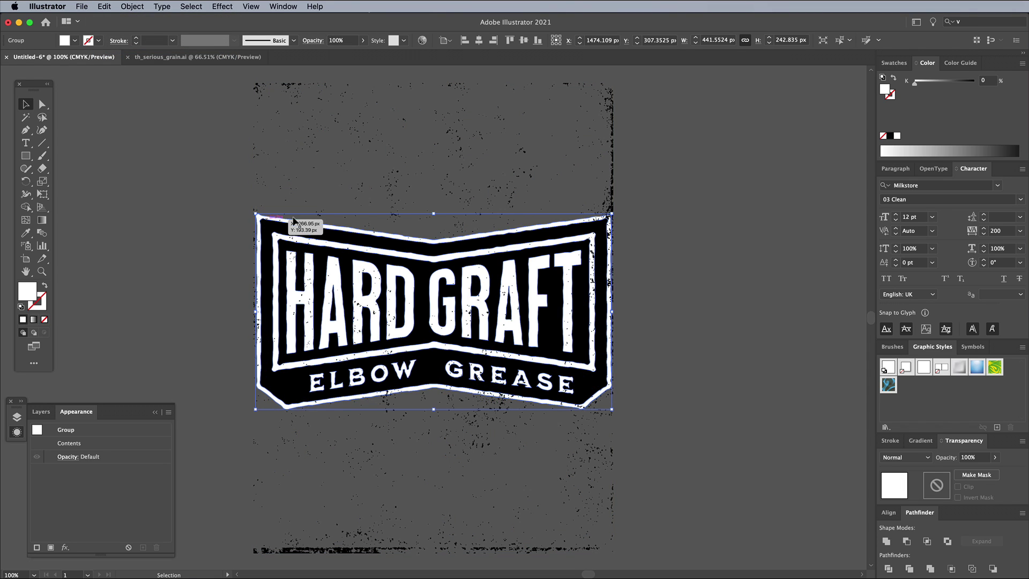
left_click(611, 203, "shift")
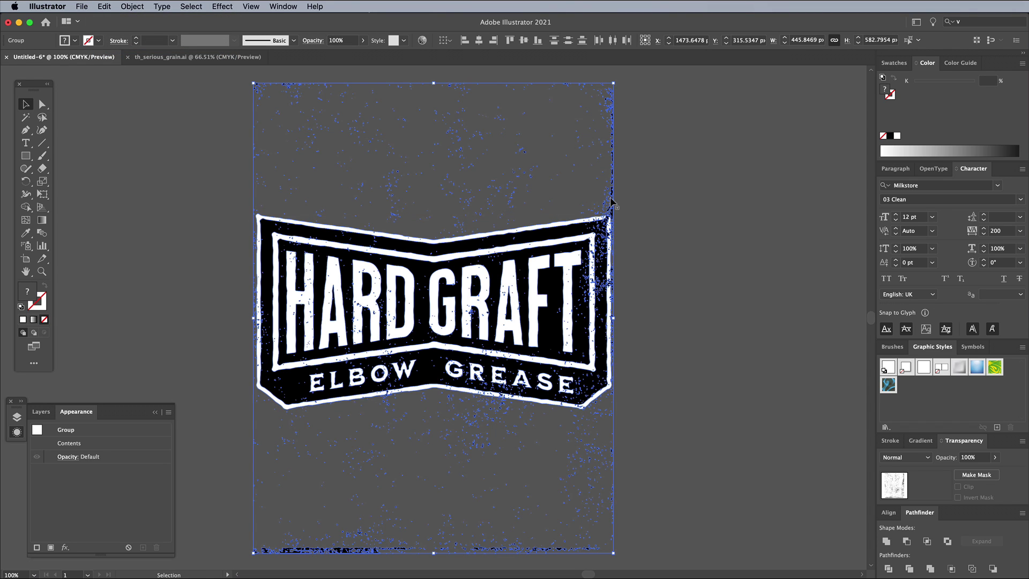
left_click(906, 542)
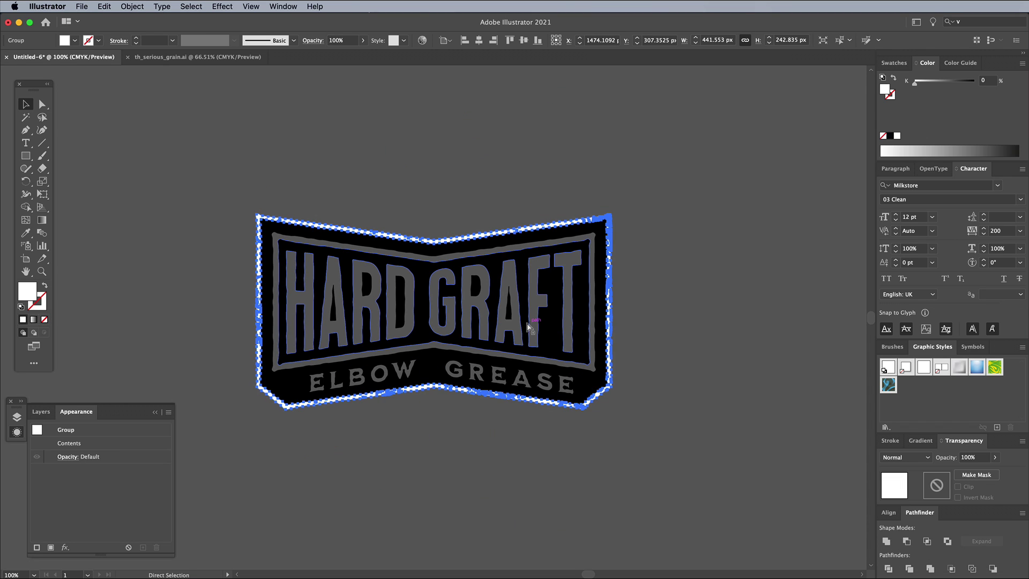
key("cmd+z")
left_click(201, 218)
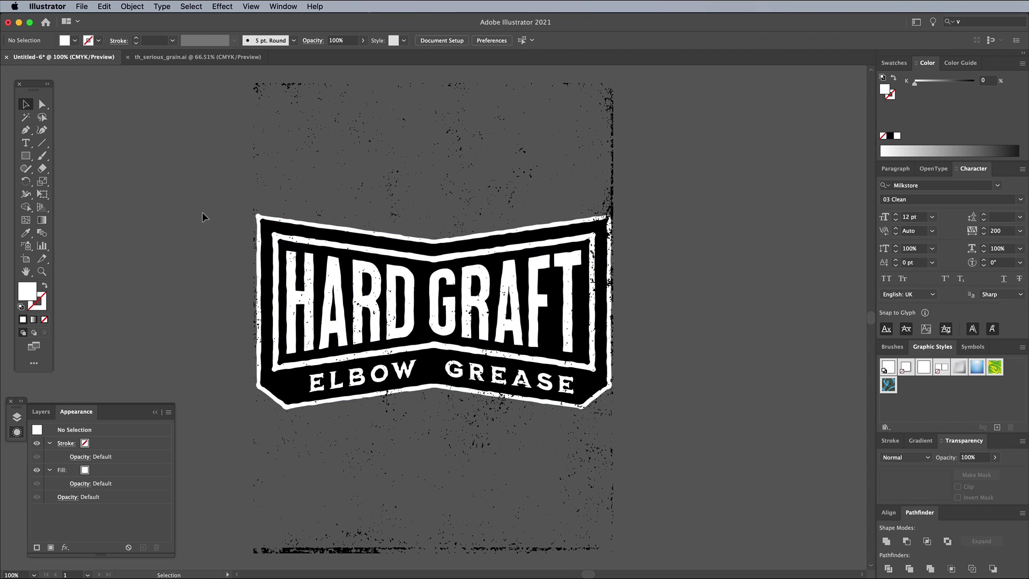
Step: Turn the group of white badge shapes into a compound path
left_click(258, 219)
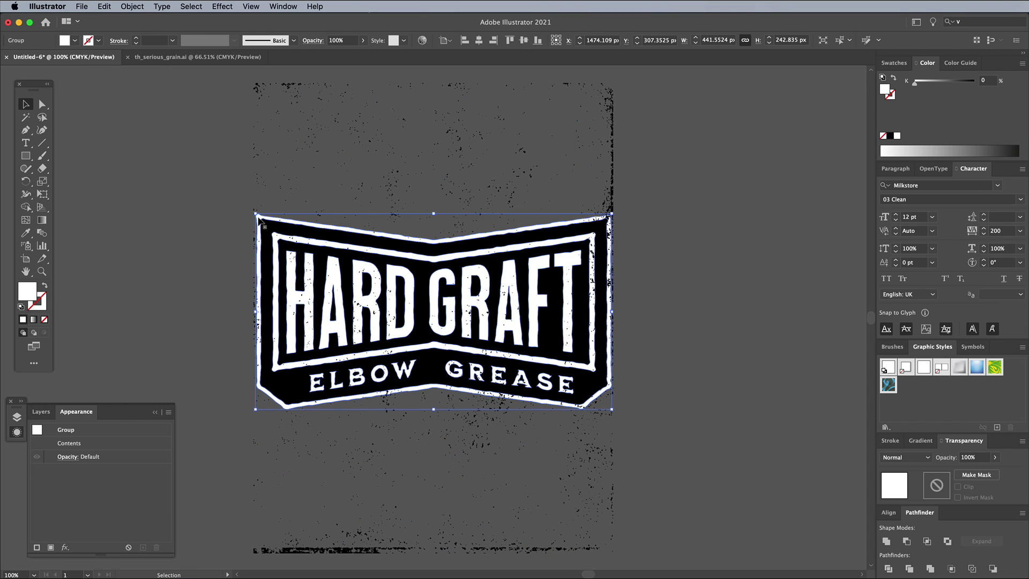
left_click(129, 8)
mouse_move(167, 353)
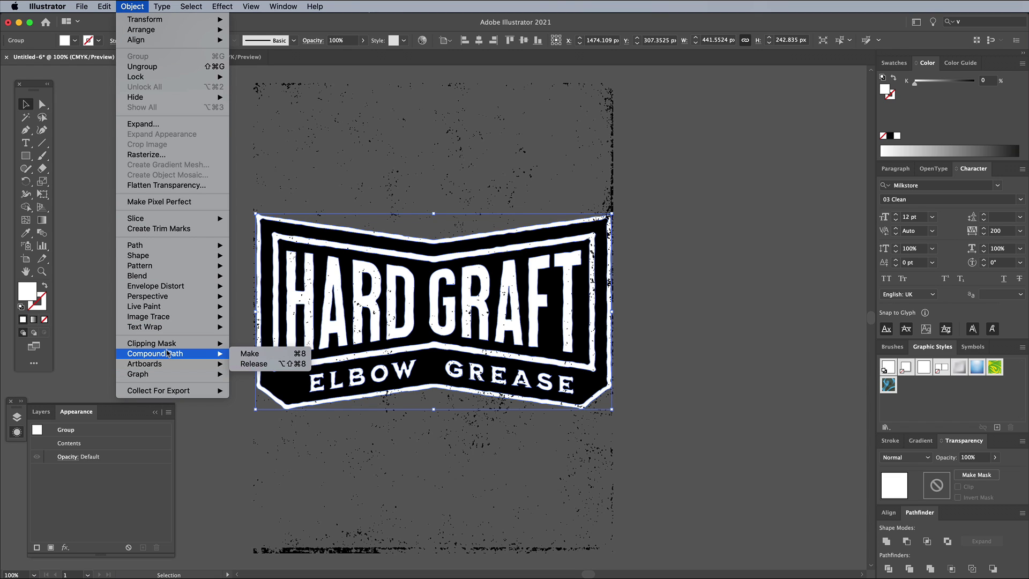
left_click(240, 354)
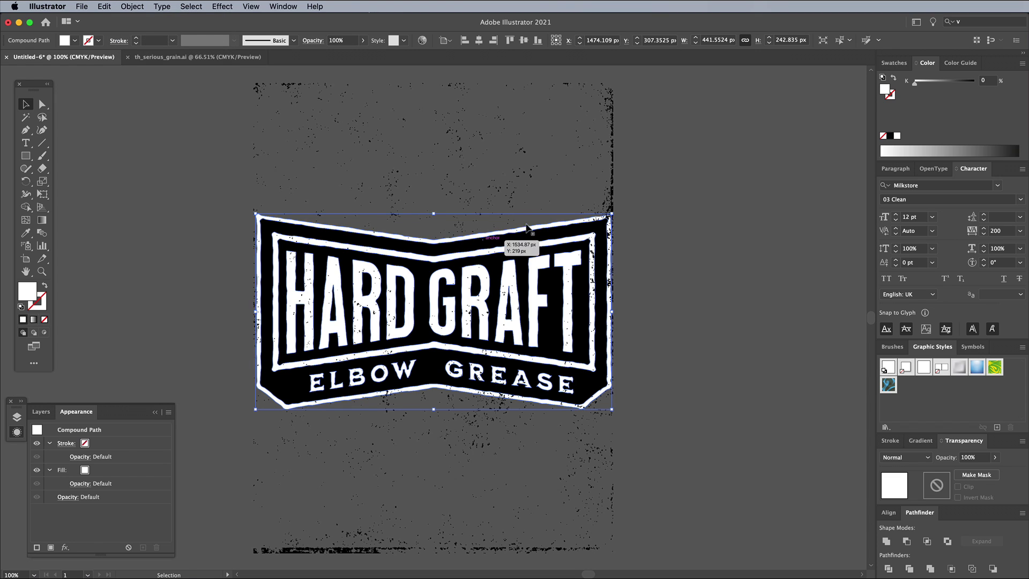
Step: Subtract the grain texture from the white compound path of the badge with Minus Front
left_click(614, 191, "shift")
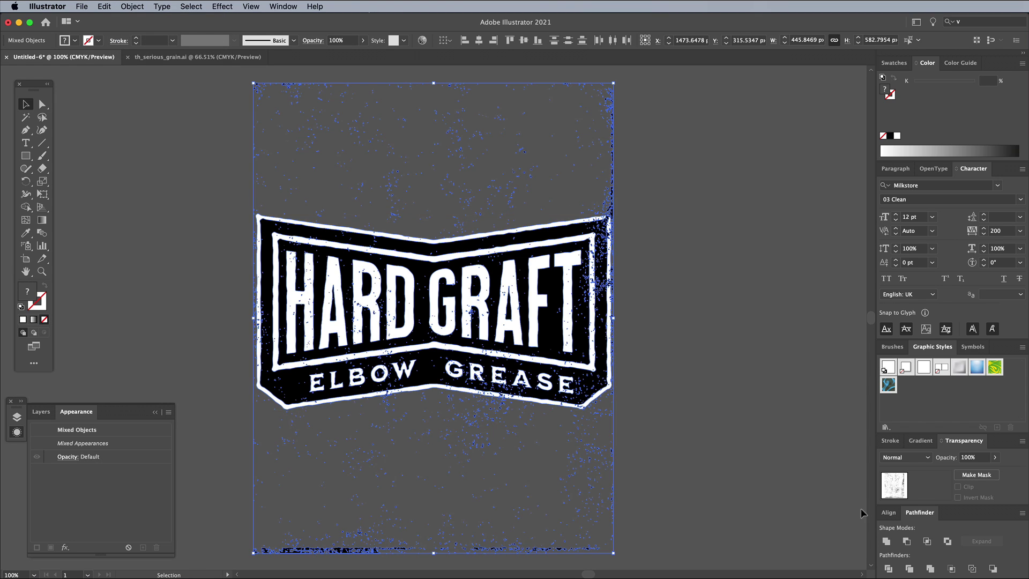
left_click(905, 541)
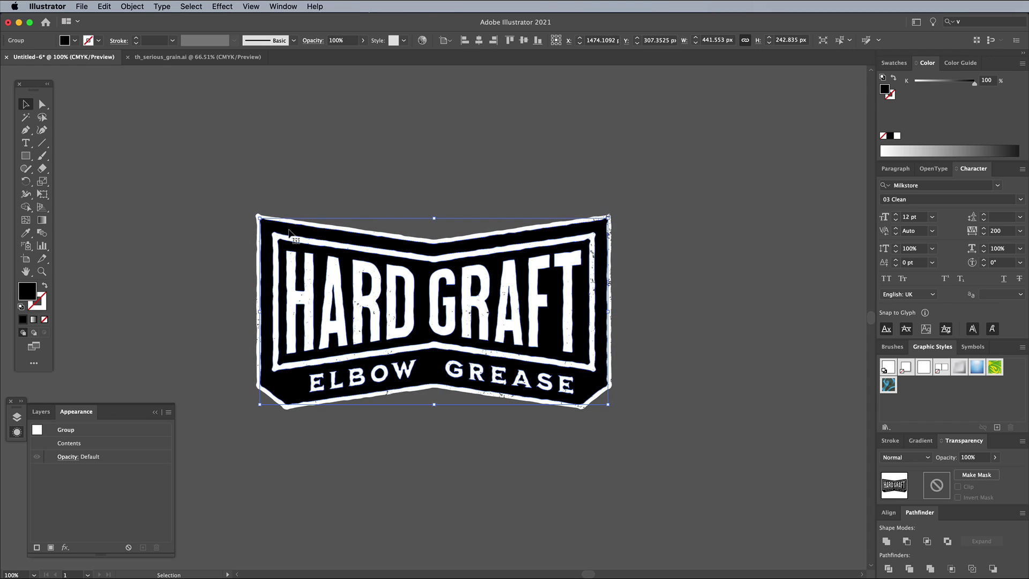
Step: Turn the group of black badge shapes into a compound path and subtract a copy of the grain, pasted in front, with Minus Front
left_click(132, 7)
left_click(243, 354)
left_click(103, 6)
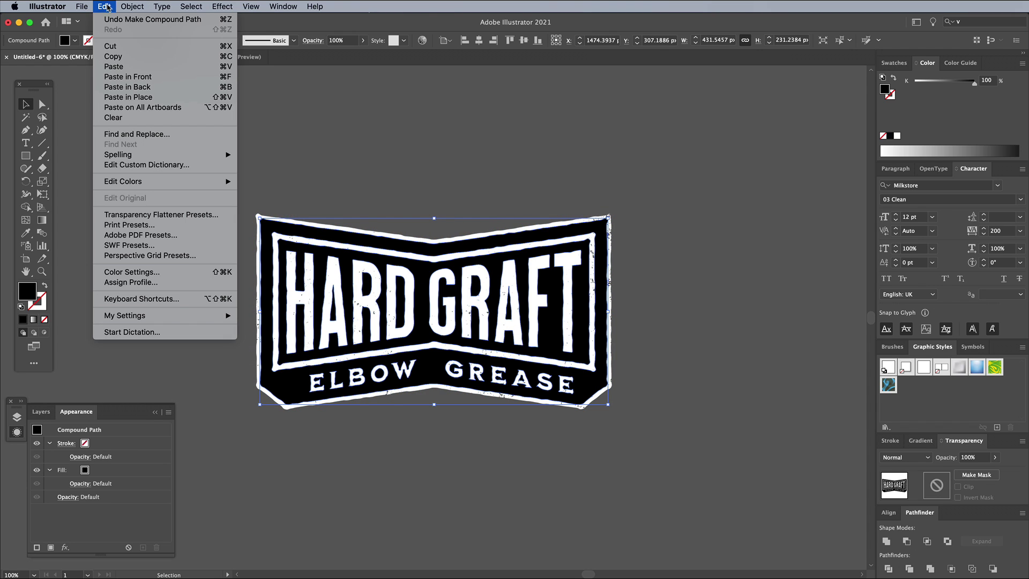
left_click(121, 81)
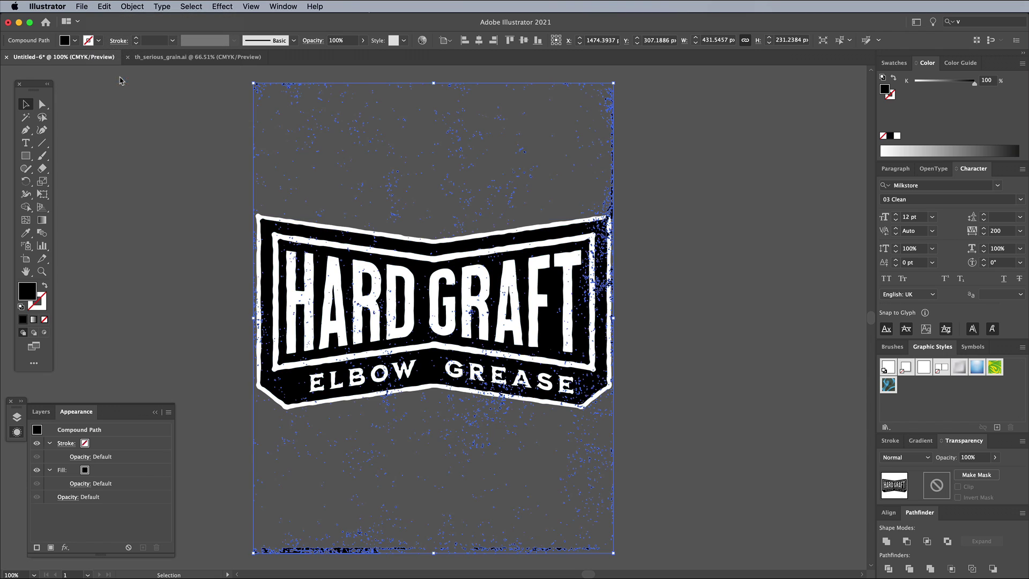
left_click(561, 233, "shift")
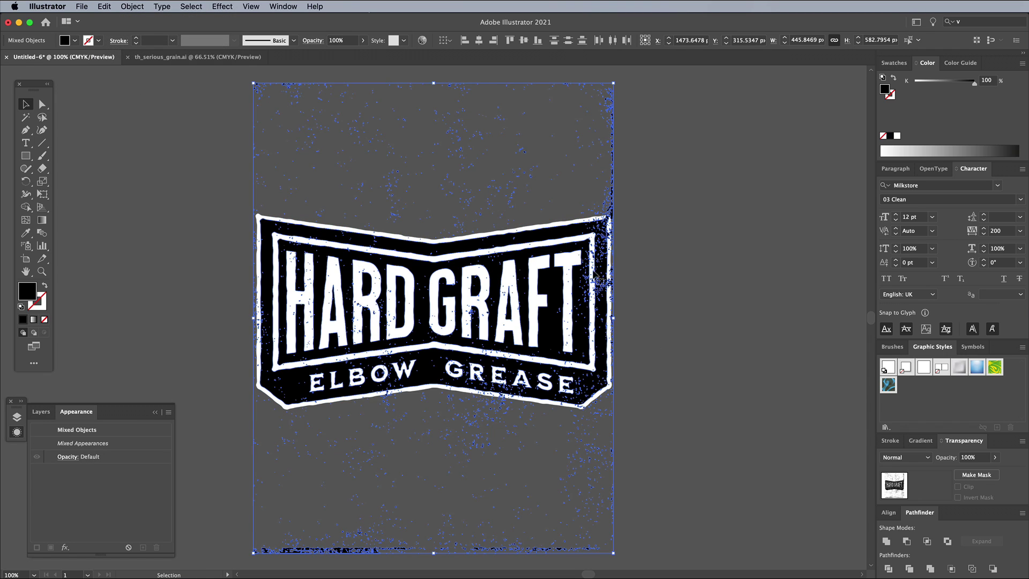
left_click(906, 542)
left_click(715, 416)
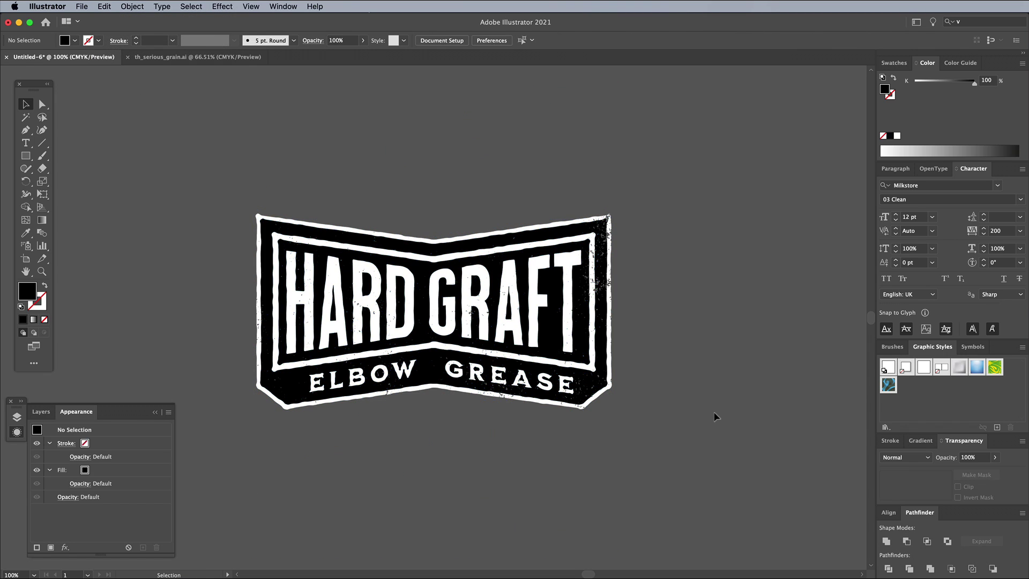
key("super+equal")
key("super+equal")
key("super+equal")
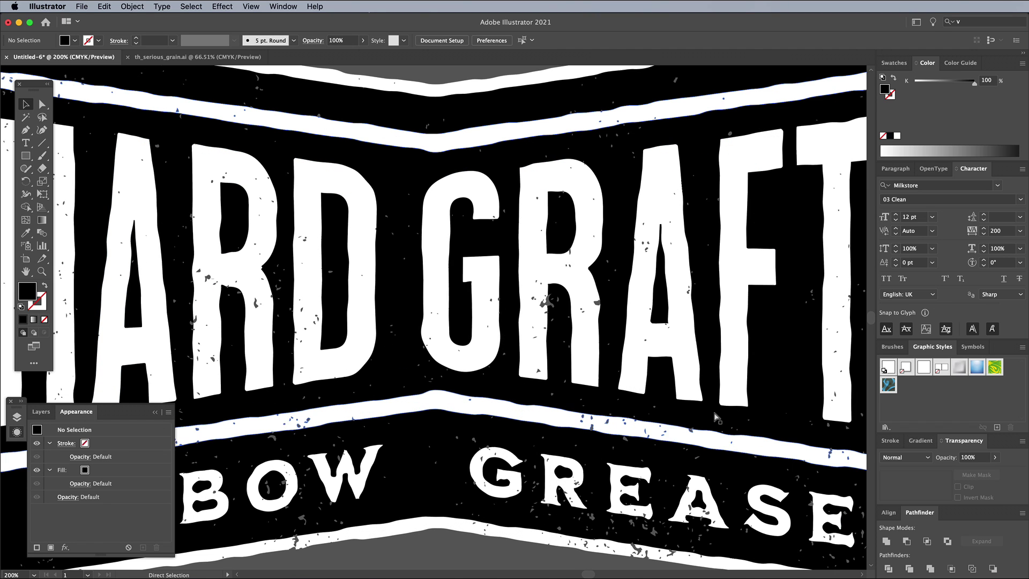
key("super+minus")
key("super+minus")
key("super+minus")
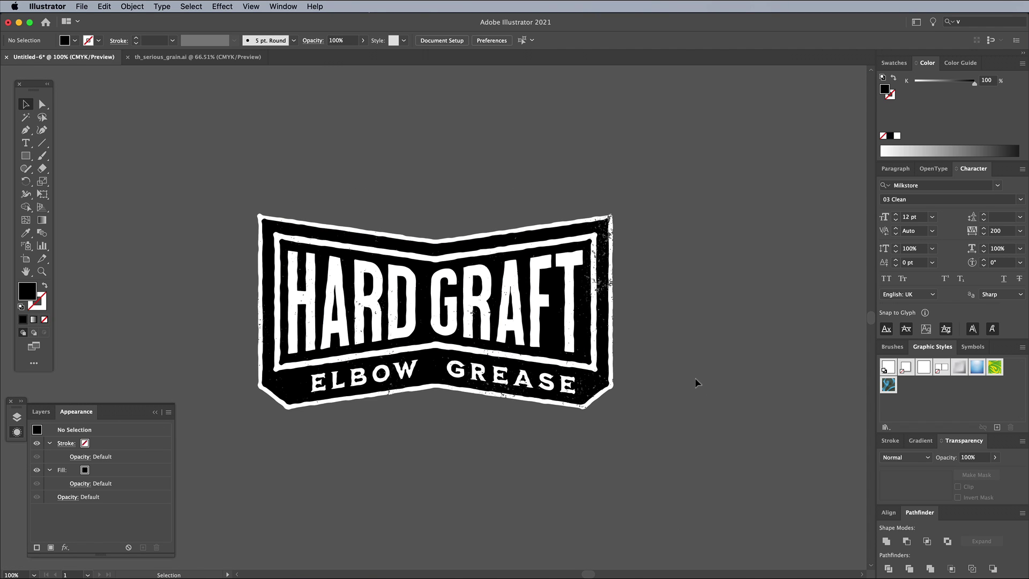
Step: Draw a rectangle about 679 by 462 px over the whole badge and fill it with a dark red swatch
key("m")
left_click_drag(180, 148, 728, 520)
key("v")
left_click(894, 64)
left_click(992, 98)
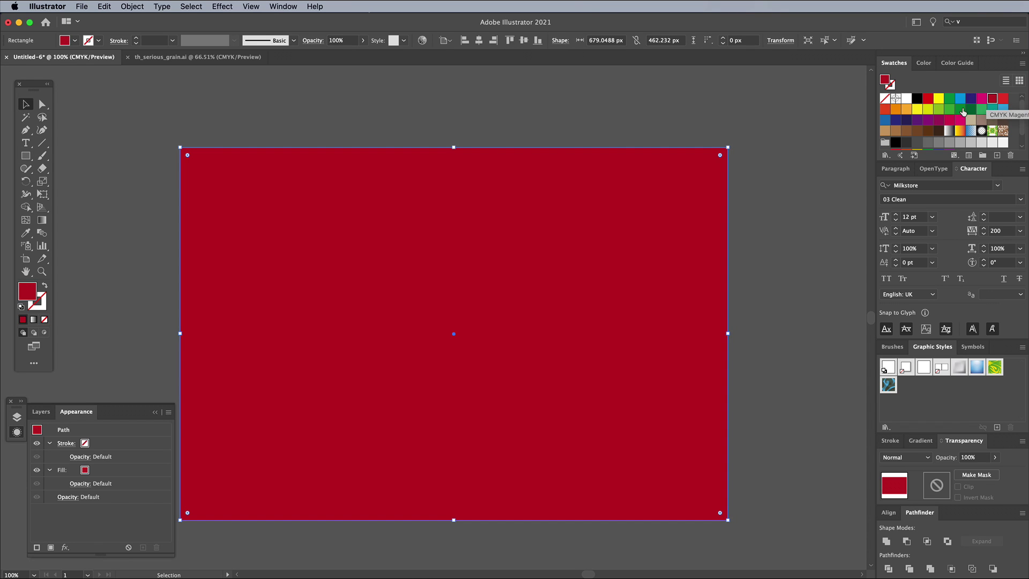
Step: Send the red rectangle to the back and move it so the badge sits roughly centred on it
right_click(524, 247)
mouse_move(562, 435)
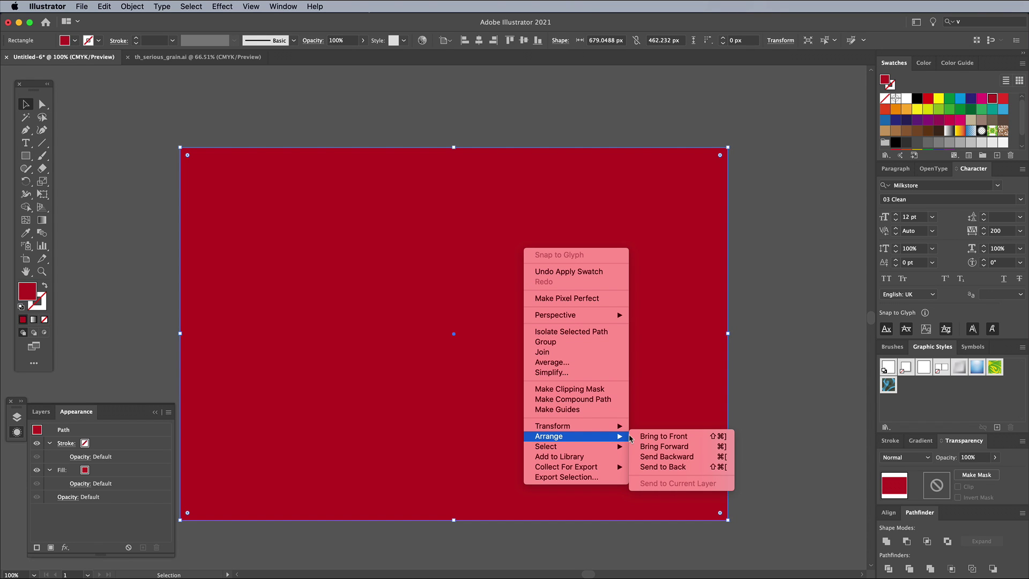
left_click(660, 467)
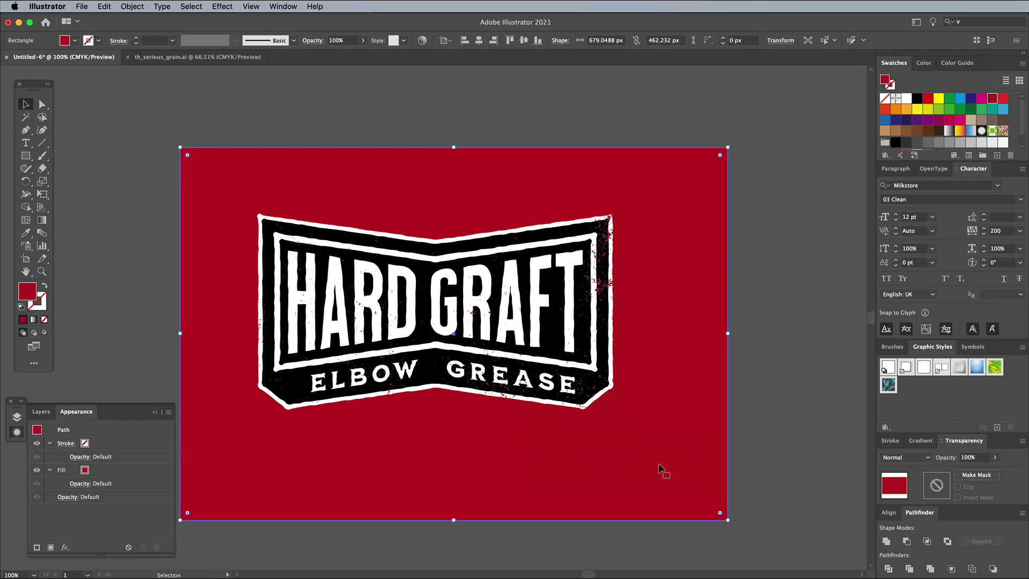
left_click_drag(661, 460, 641, 447)
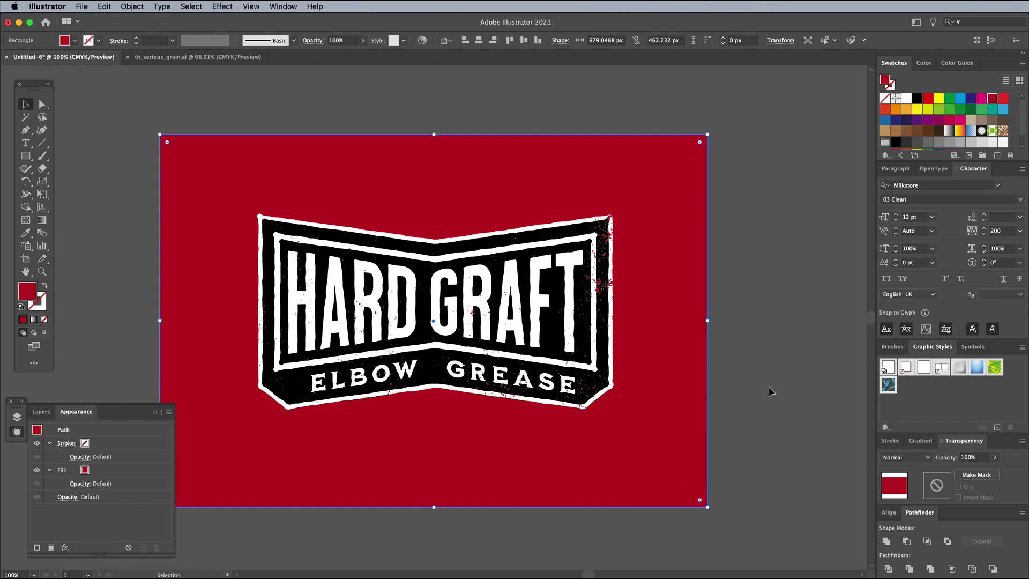
Step: Paste another copy of the grain texture and stretch it to about 679 by 462 px, matching the edges of the red rectangle
key("super+v")
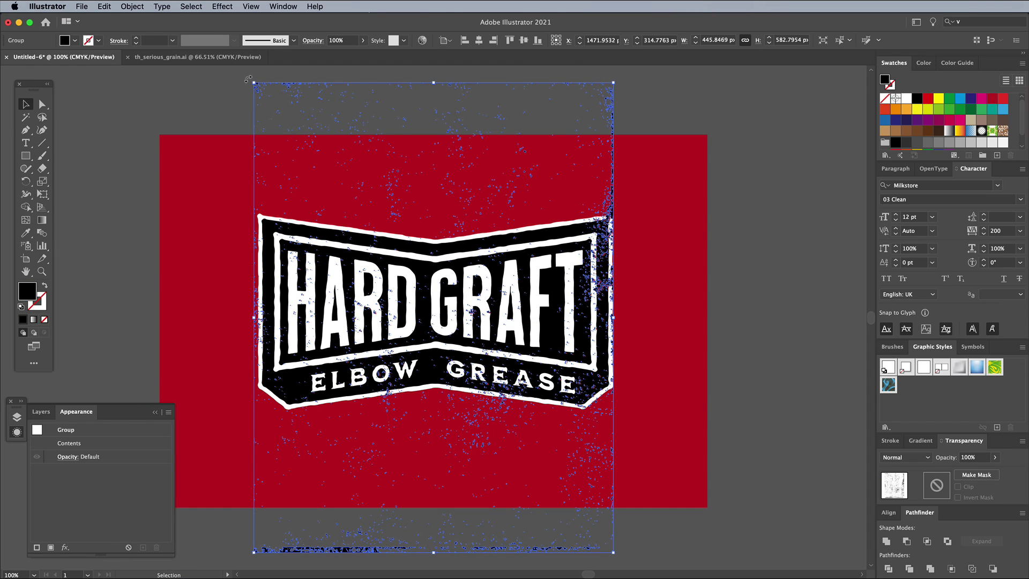
left_click_drag(254, 83, 160, 135)
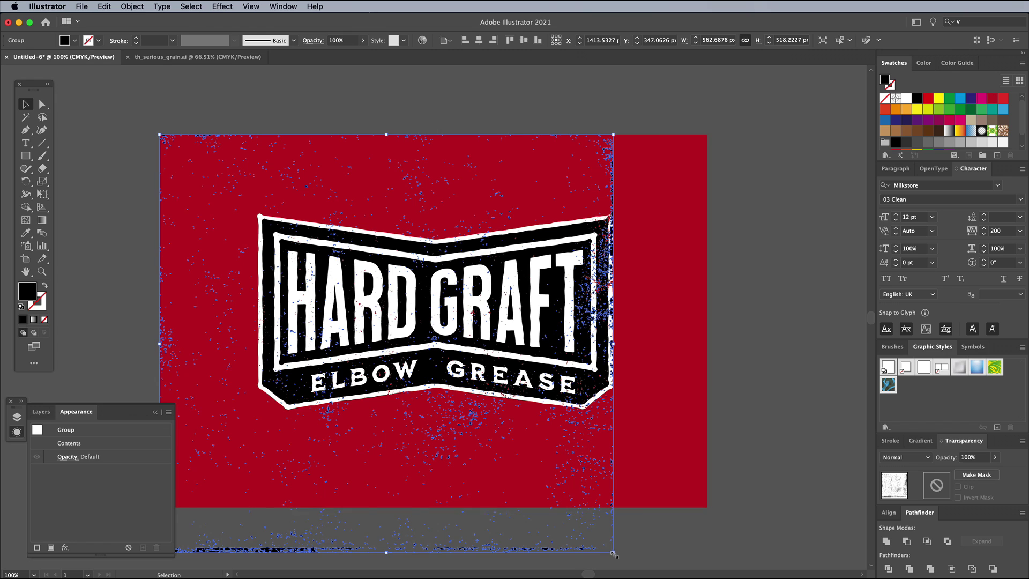
left_click_drag(613, 552, 703, 507)
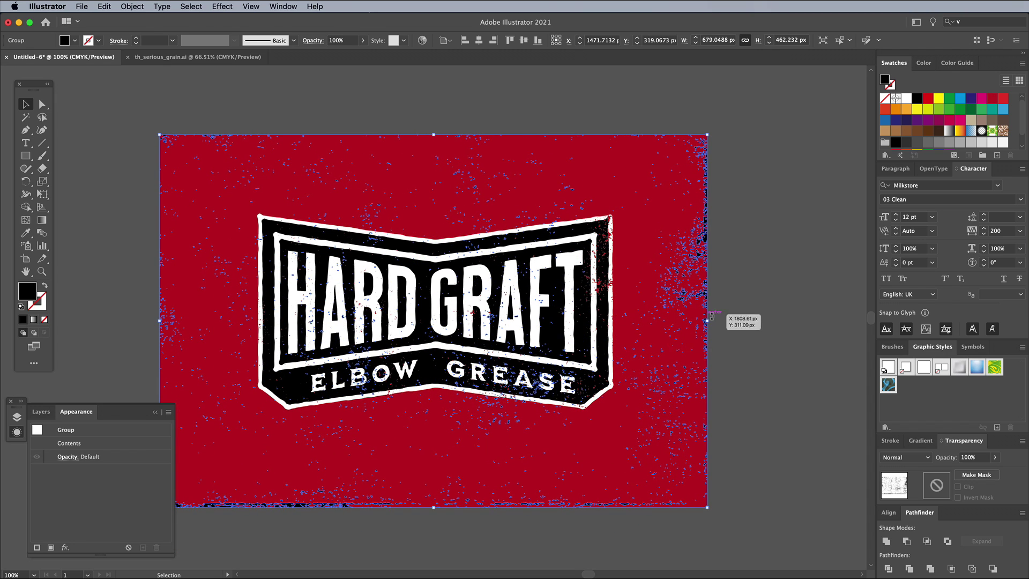
left_click(802, 283)
Step: Collapse the Appearance panel and view the textured badge on its red background at 150%
left_click(18, 438)
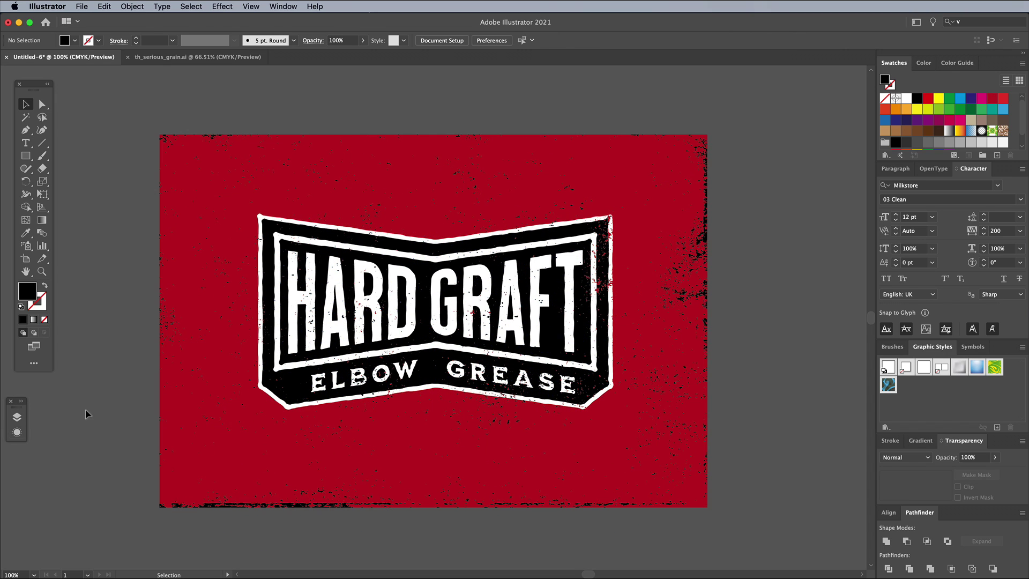
key("super+equal")
left_click_drag(540, 343, 546, 341)
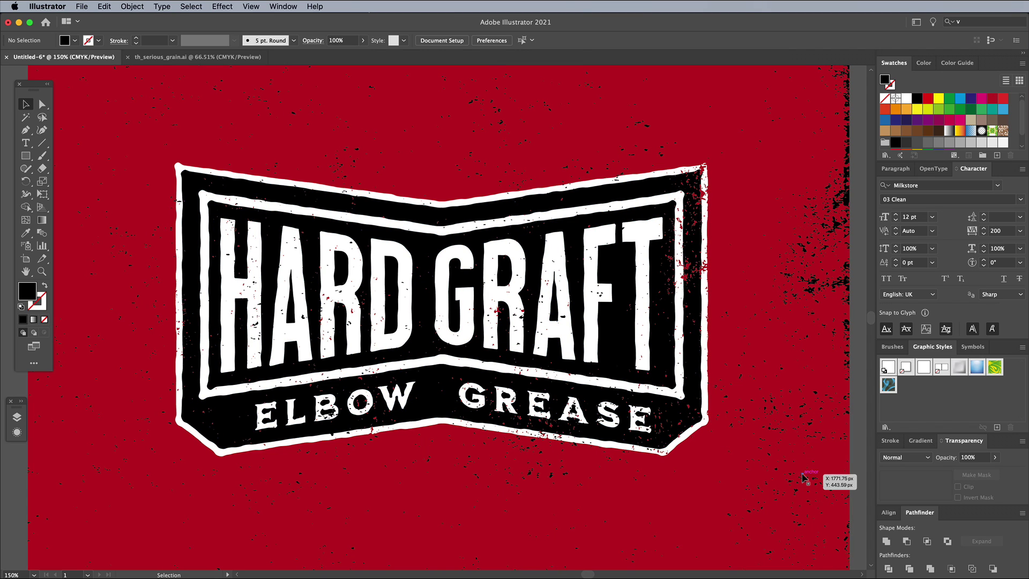